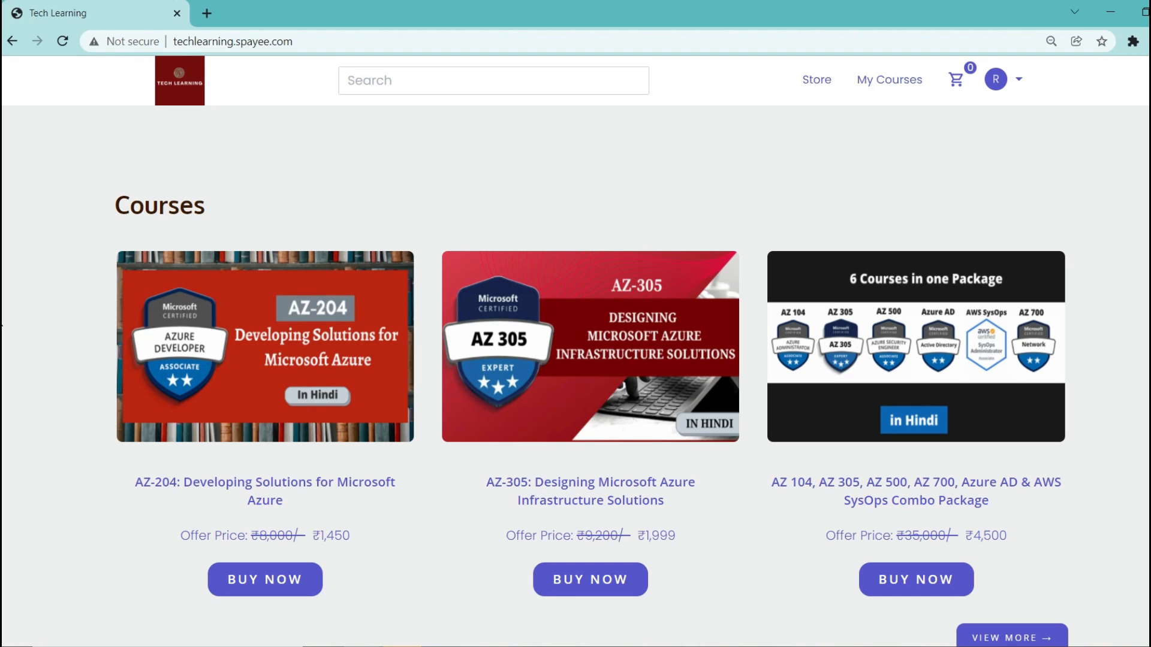
# Step: Open the AZ-305: Designing Microsoft Azure Infrastructure Solutions course from the Tech Learning catalogue
pyautogui.click(703, 320)
# Step: Preview the AZ-305 course's Module 1, then filter the store to the Package category
pyautogui.click(642, 559)
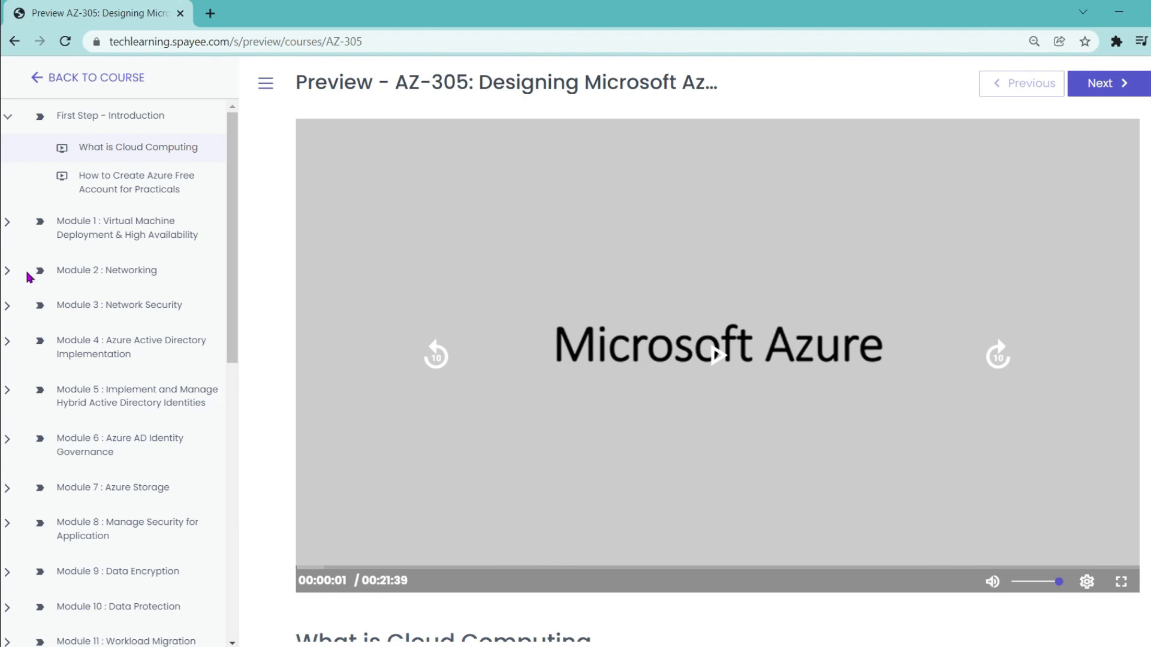
pyautogui.click(7, 225)
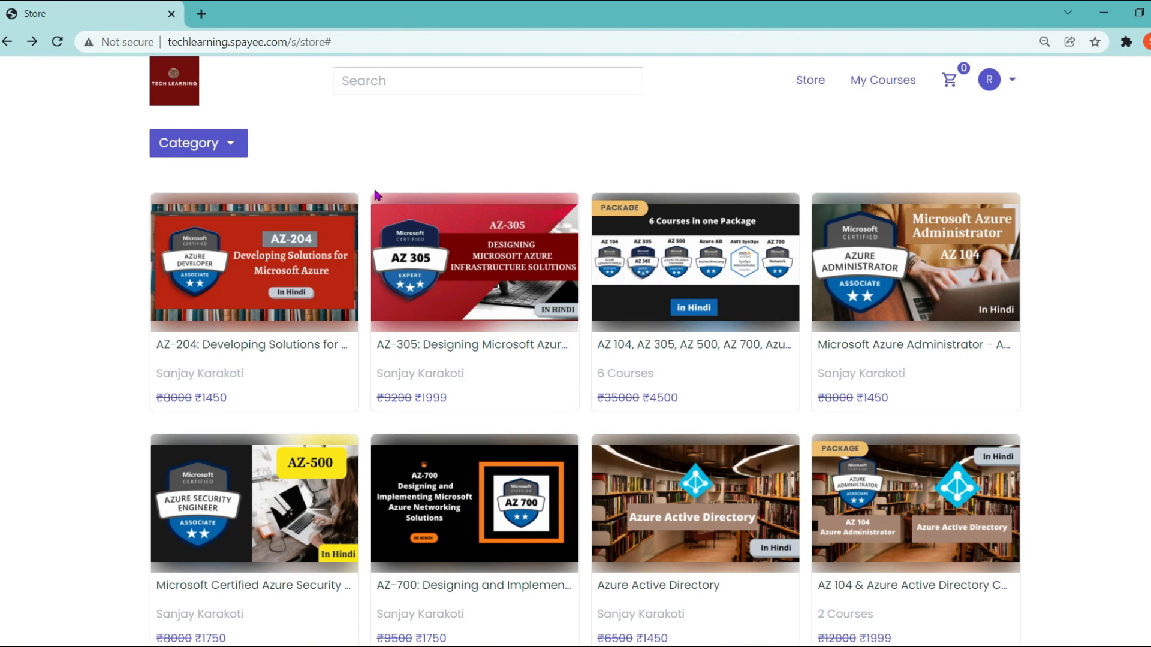
pyautogui.click(190, 143)
pyautogui.click(200, 235)
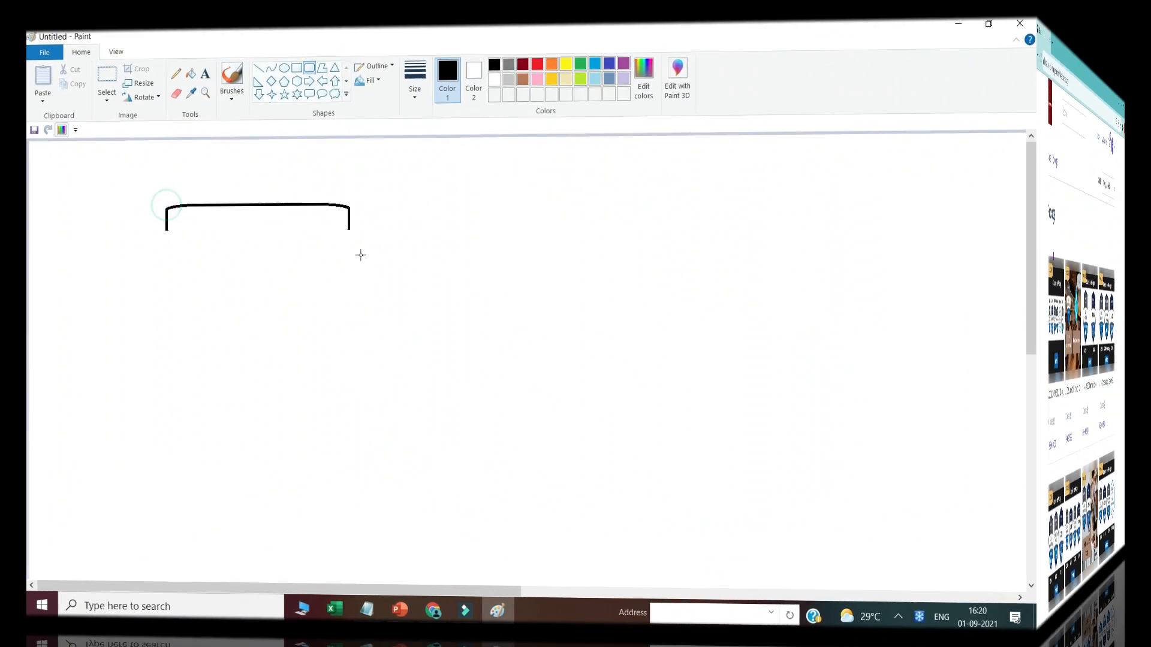
# Step: Draw two large rounded boxes, one on the left and one on the right
pyautogui.moveTo(360, 254); pyautogui.dragTo(450, 528)
pyautogui.moveTo(318, 445); pyautogui.dragTo(289, 452)
pyautogui.click(598, 426)
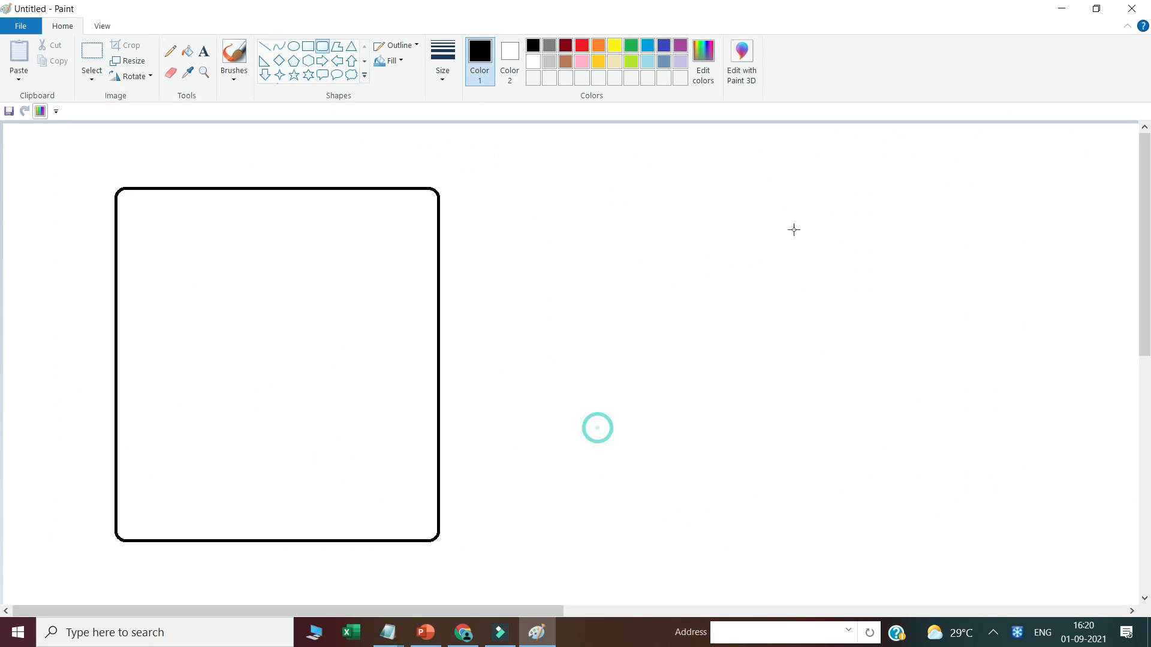
pyautogui.moveTo(763, 188); pyautogui.dragTo(1083, 548)
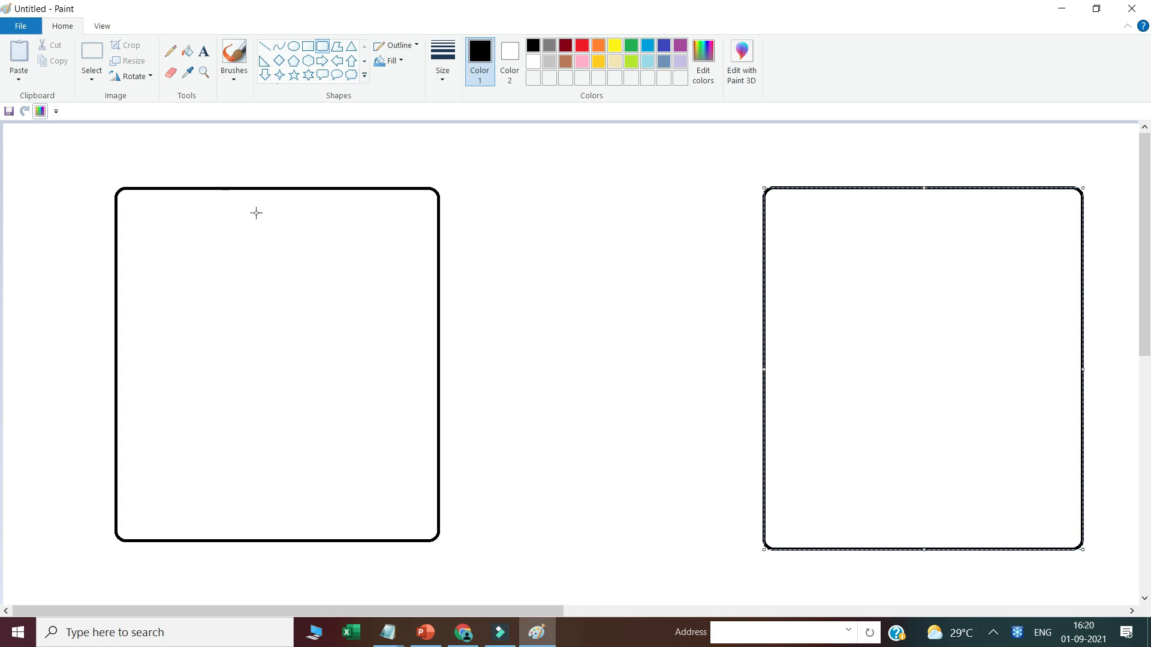
pyautogui.click(171, 146)
# Step: Draw a rectangle inside the left box with a smaller rectangle nested inside it
pyautogui.click(307, 46)
pyautogui.moveTo(271, 230); pyautogui.dragTo(404, 381)
pyautogui.moveTo(354, 335); pyautogui.dragTo(345, 335)
pyautogui.click(212, 309)
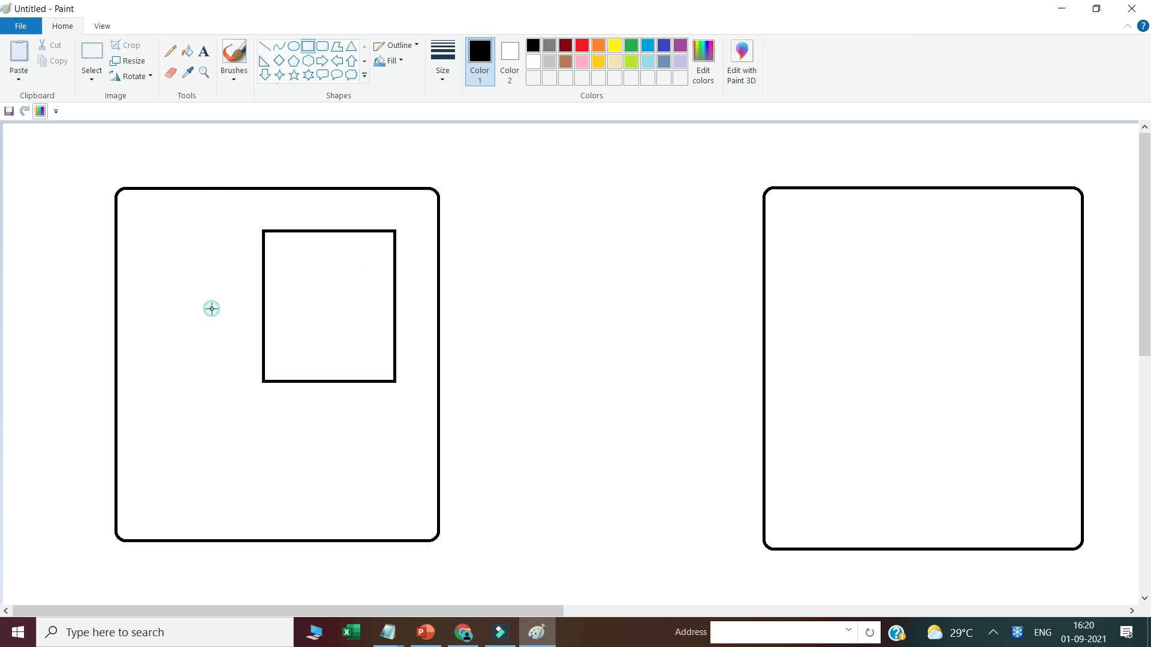
pyautogui.click(202, 53)
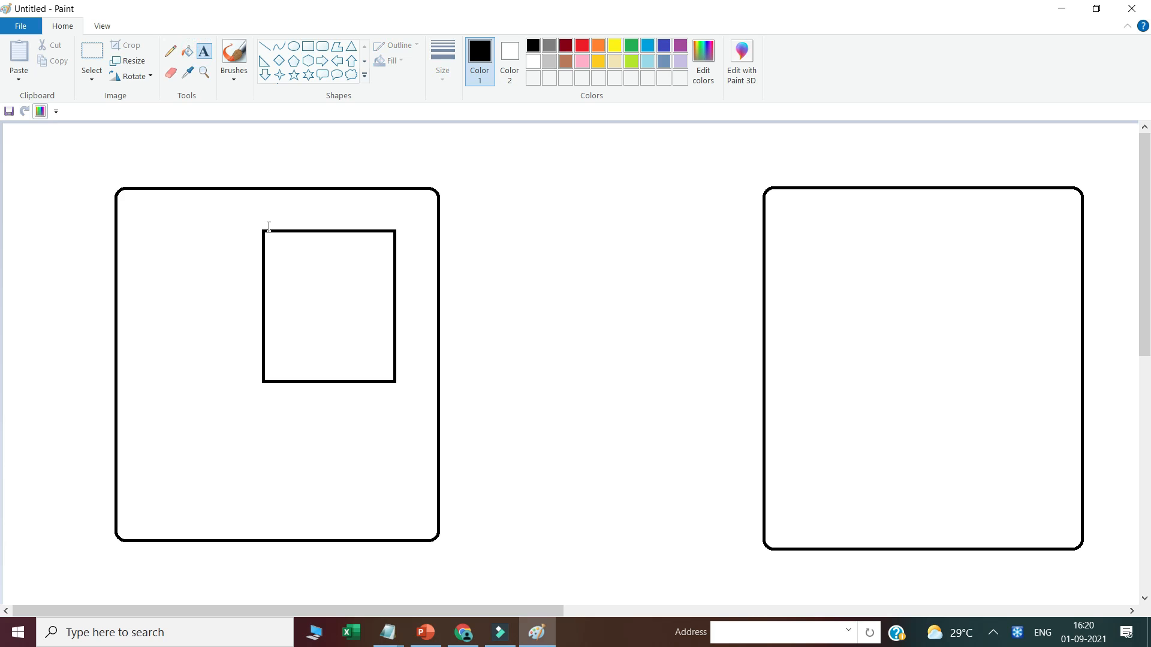
pyautogui.click(308, 46)
pyautogui.moveTo(275, 245); pyautogui.dragTo(352, 311)
pyautogui.click(330, 288)
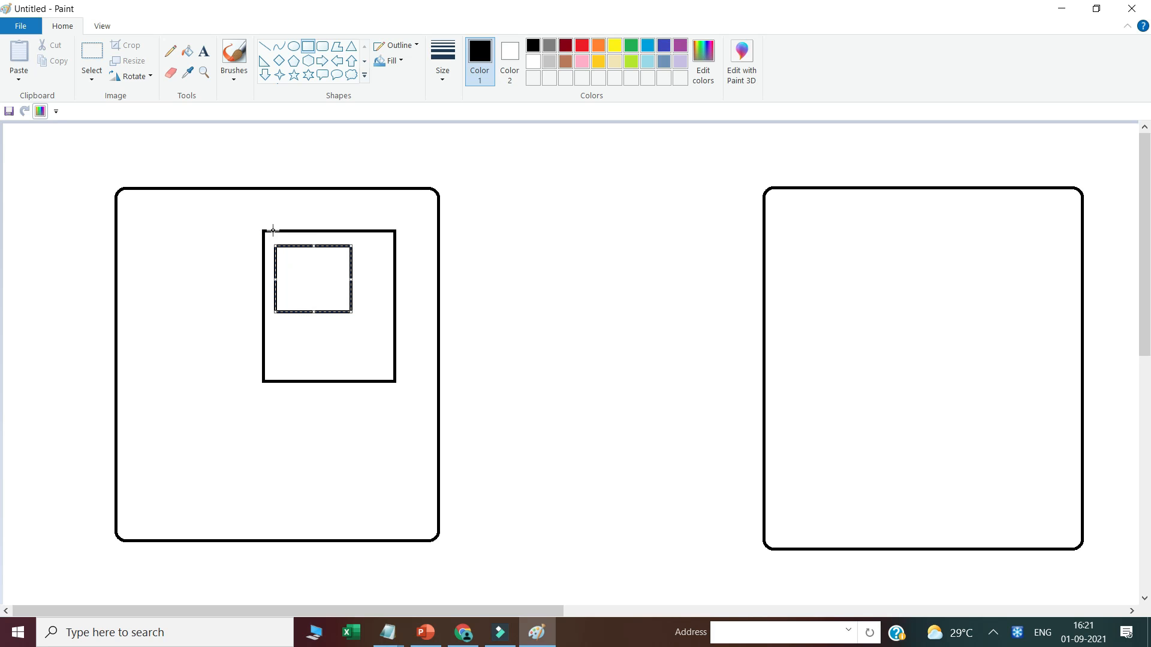
pyautogui.click(294, 342)
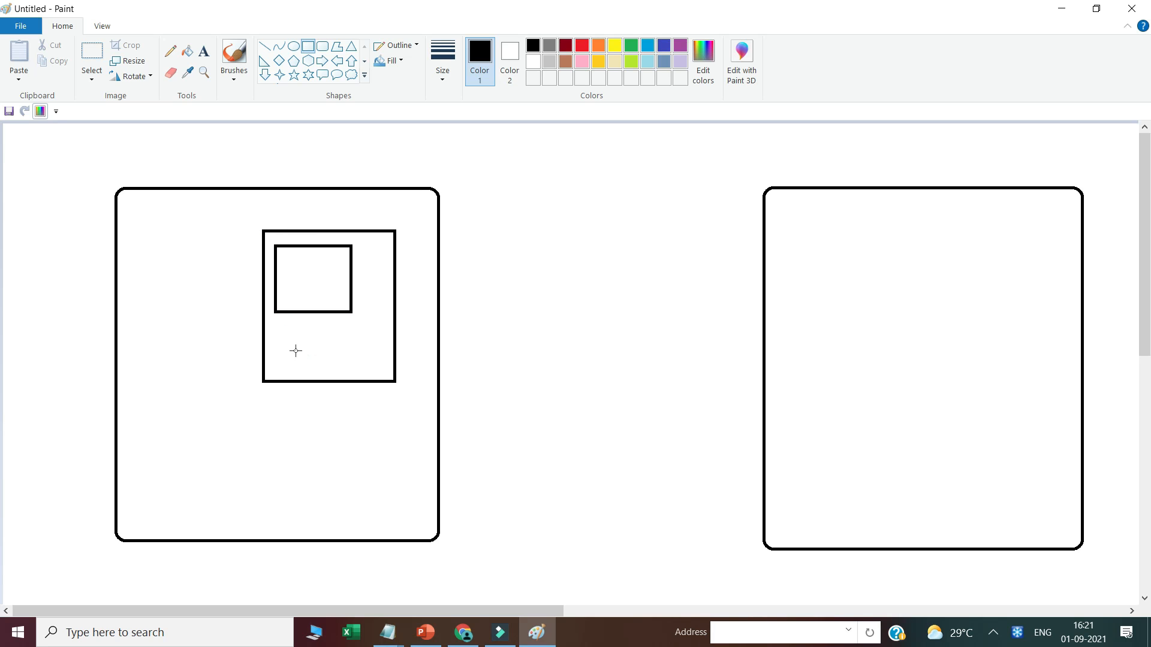
# Step: Label the inner boxes 'Domain Controller' and 'ADDS'
pyautogui.click(204, 52)
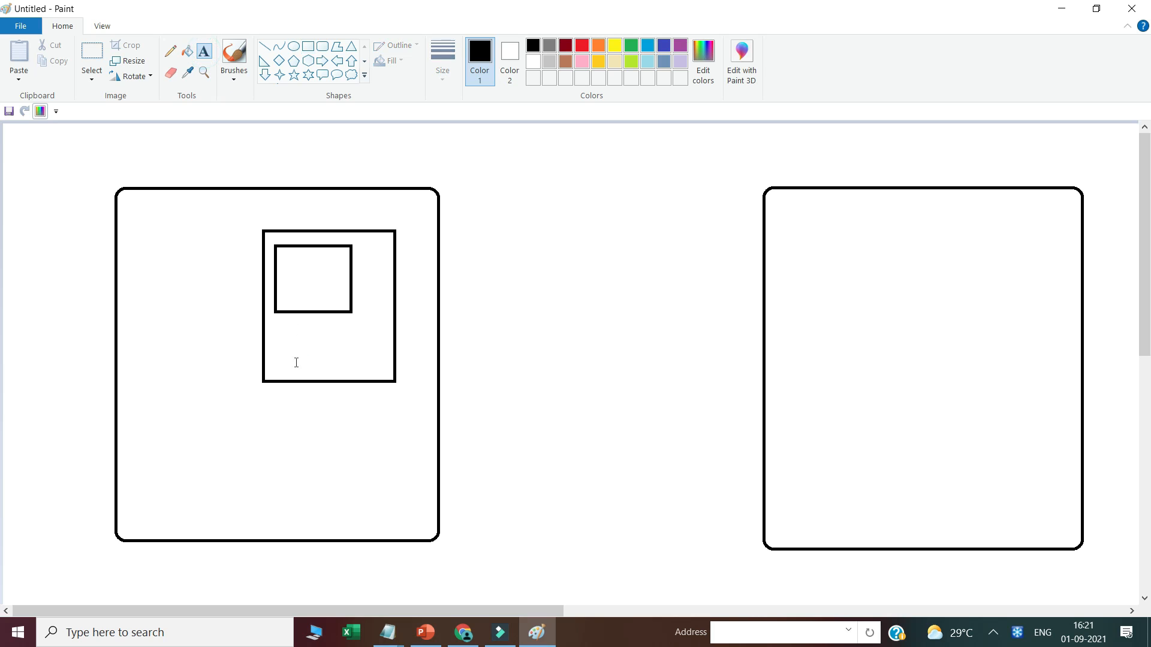
pyautogui.click(291, 373)
pyautogui.write('Domain Controller')
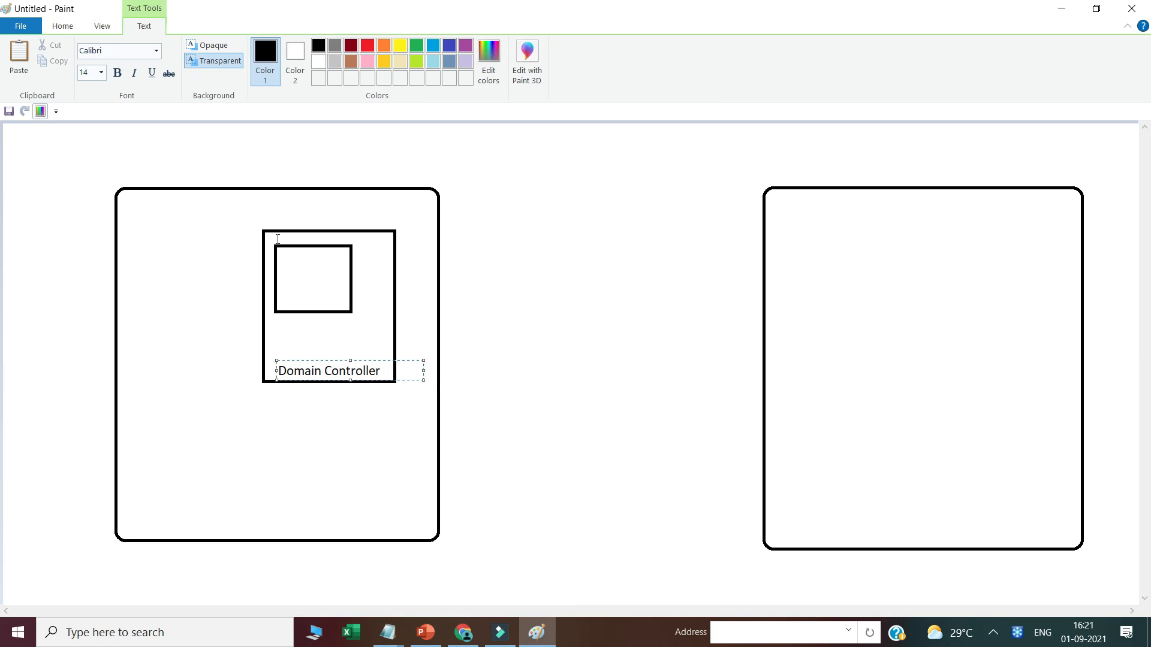
pyautogui.click(282, 240)
pyautogui.click(283, 240)
pyautogui.write('ADDS')
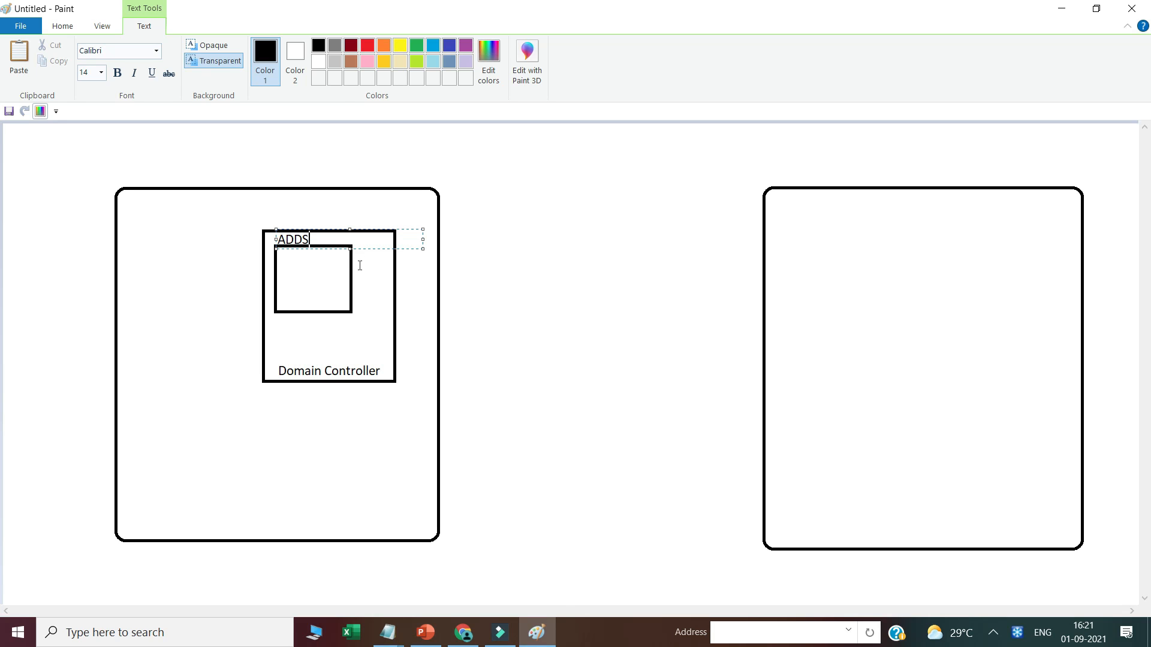
pyautogui.click(350, 311)
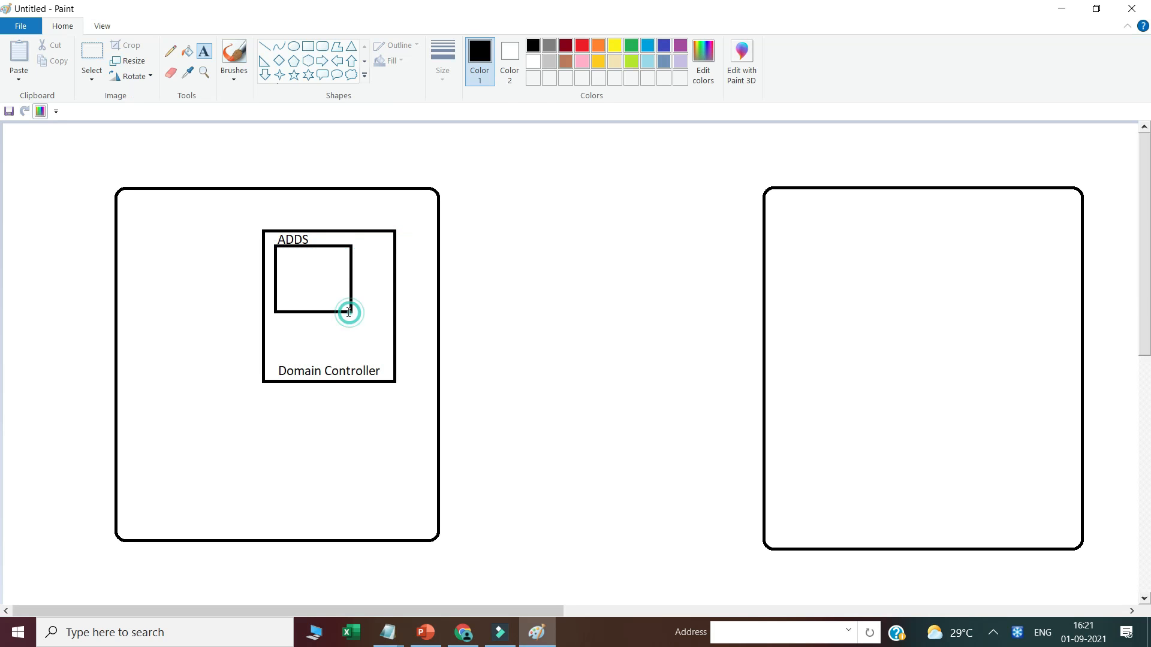
# Step: Add the labels 'DC01', 'On Prem' above the left box, and 'Azure' above the right box
pyautogui.click(319, 221)
pyautogui.write('DC01')
pyautogui.click(128, 174)
pyautogui.click(128, 175)
pyautogui.write('O')
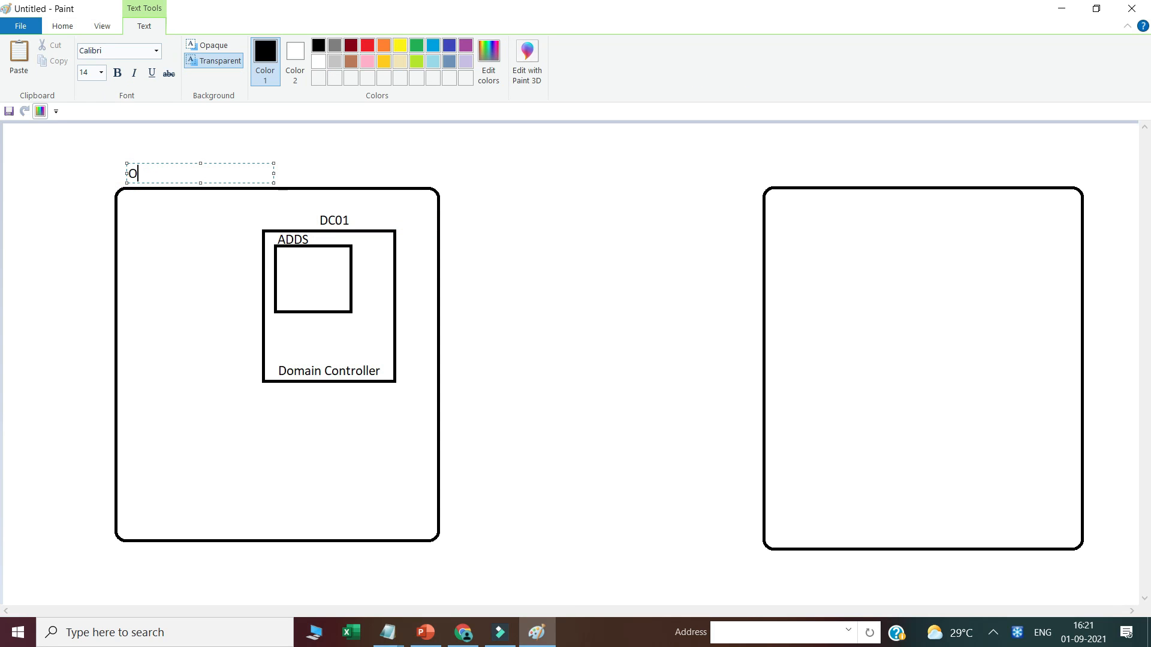
pyautogui.write('n Prem')
pyautogui.click(769, 198)
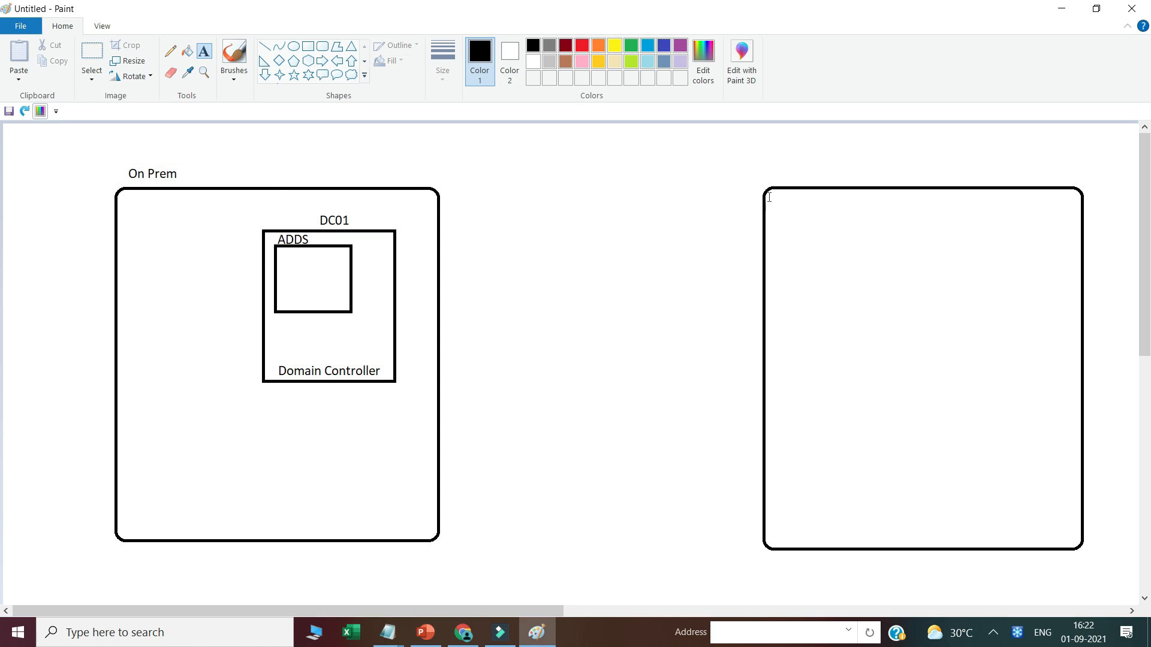
pyautogui.click(774, 173)
pyautogui.write('Azure')
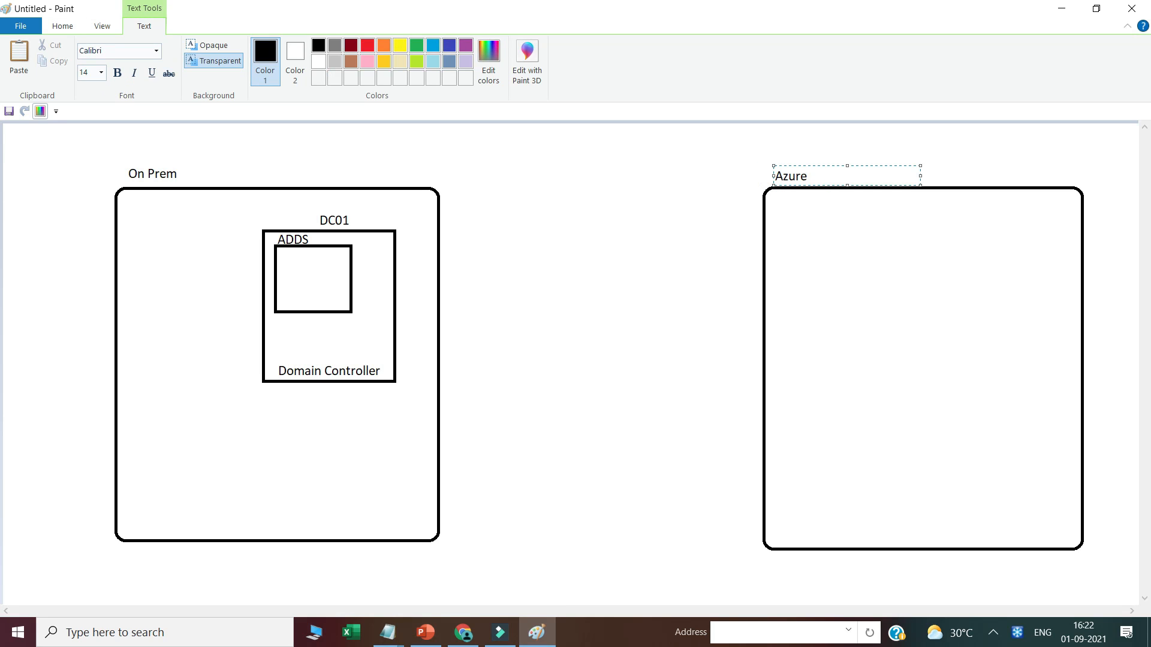
pyautogui.click(629, 211)
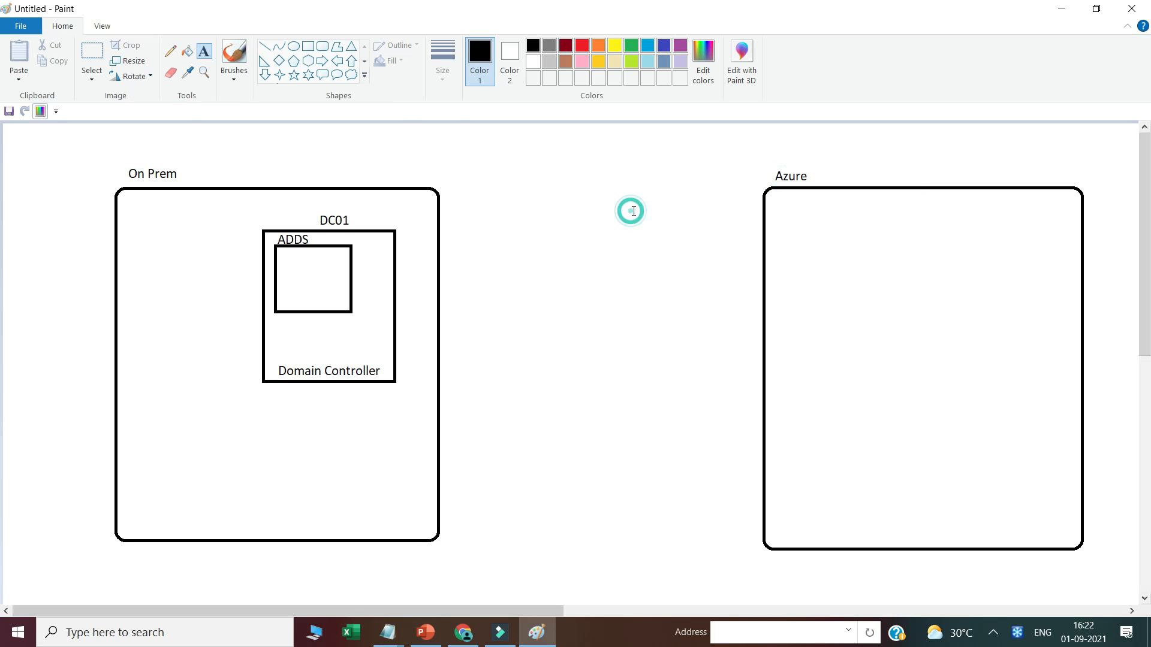
# Step: Draw a rectangle in the Azure box and write User1 and User2 in the ADDS box
pyautogui.click(309, 46)
pyautogui.moveTo(793, 221); pyautogui.dragTo(924, 371)
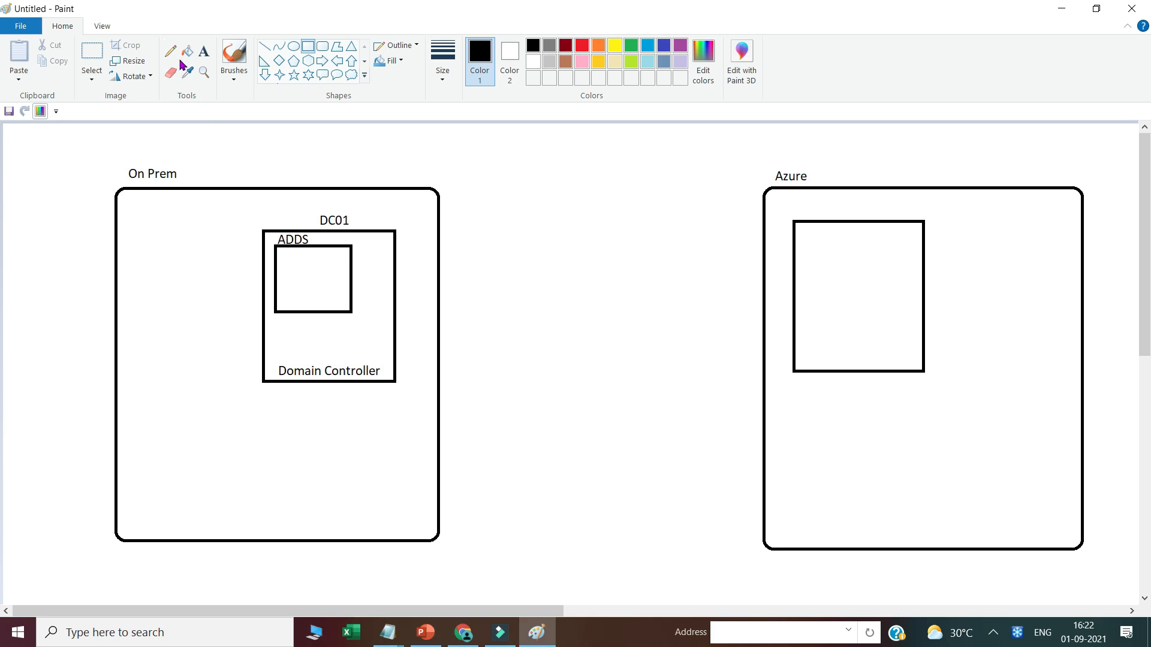
pyautogui.click(204, 51)
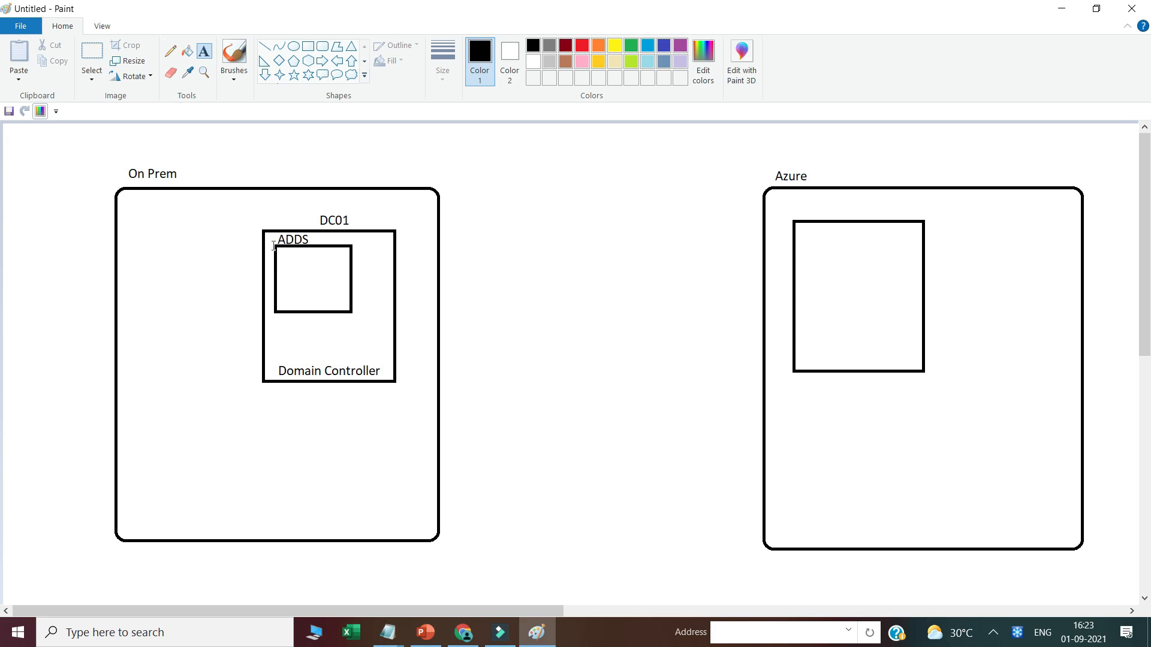
pyautogui.click(290, 268)
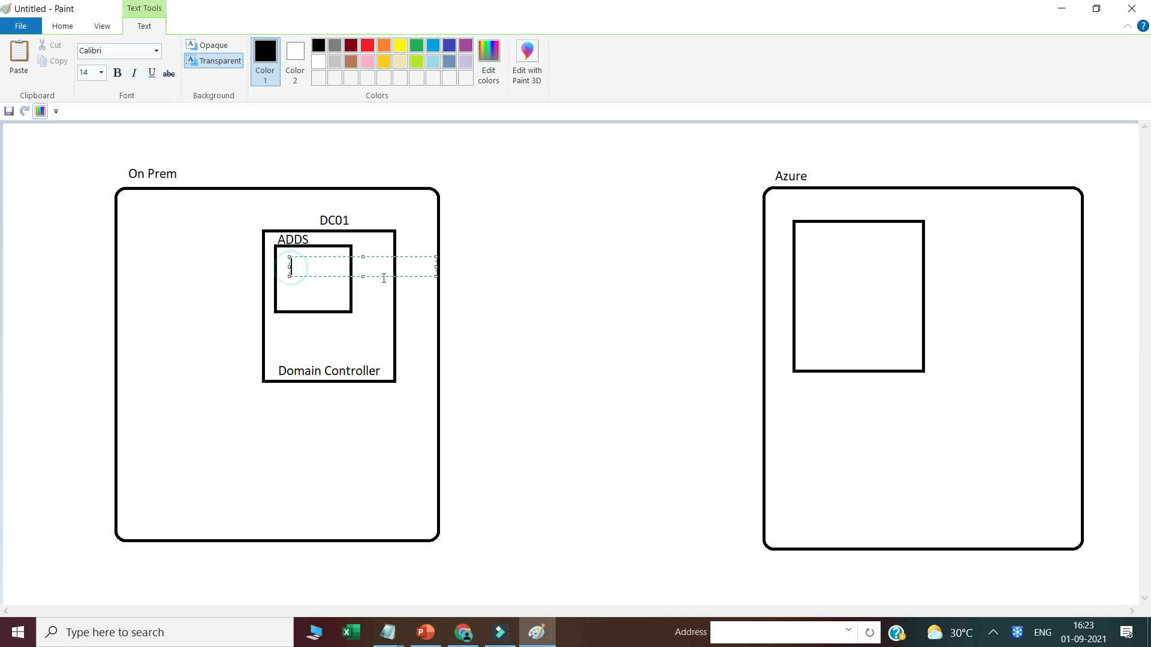
pyautogui.write('User1')
pyautogui.press('Return')
pyautogui.write('User2')
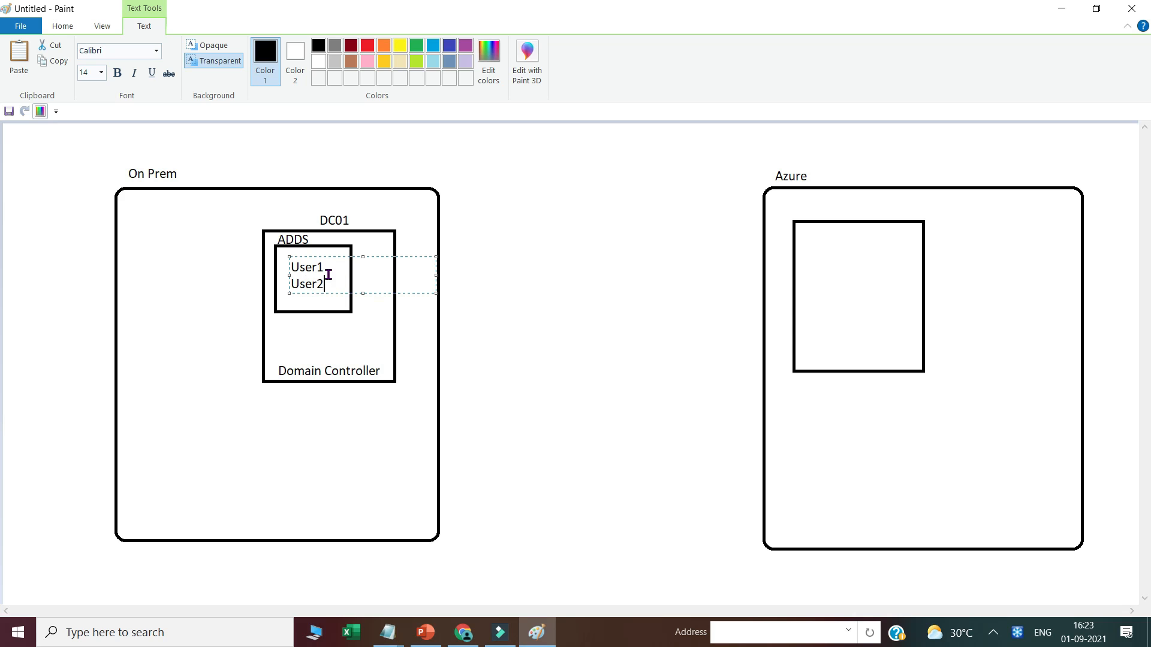
pyautogui.click(795, 211)
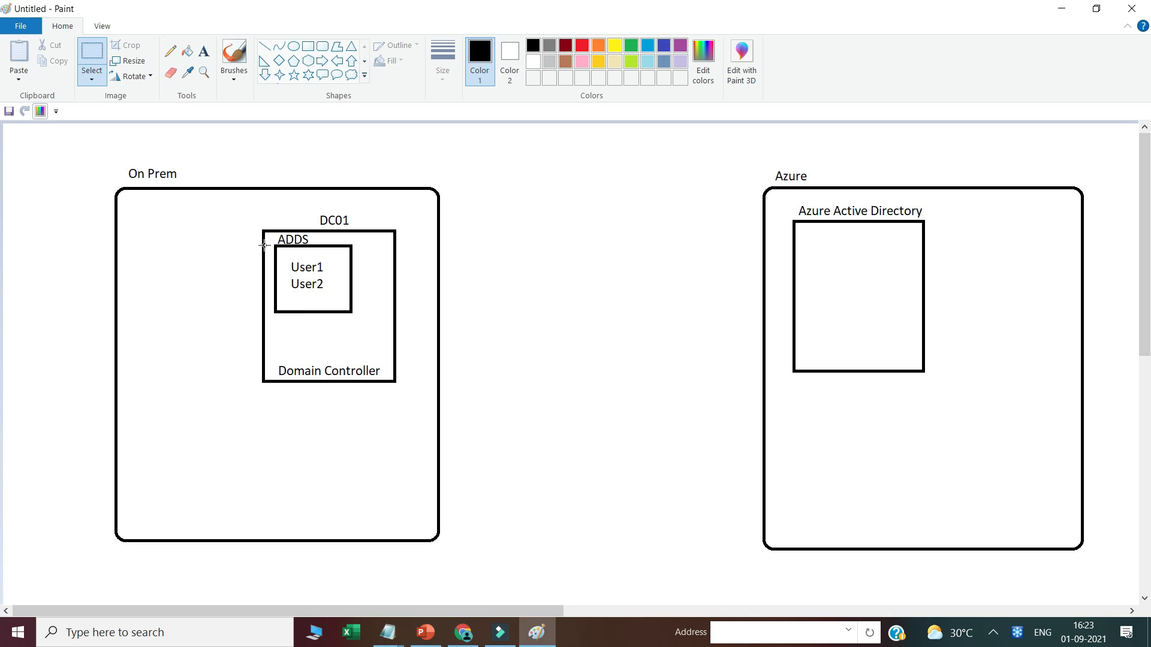
# Step: Copy the User1/User2 names into the Azure Active Directory box, then undo the paste
pyautogui.moveTo(287, 258); pyautogui.dragTo(341, 298)
pyautogui.hotkey('ctrl', 'c')
pyautogui.hotkey('ctrl', 'v')
pyautogui.moveTo(27, 146); pyautogui.dragTo(835, 262)
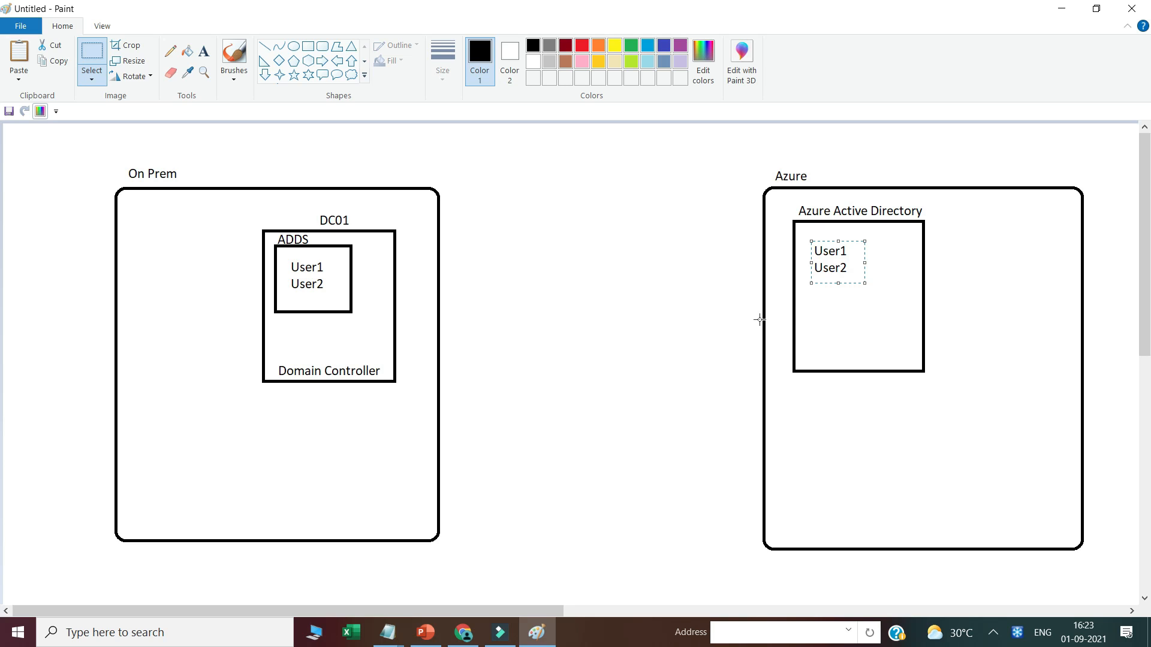
pyautogui.hotkey('ctrl', 'z')
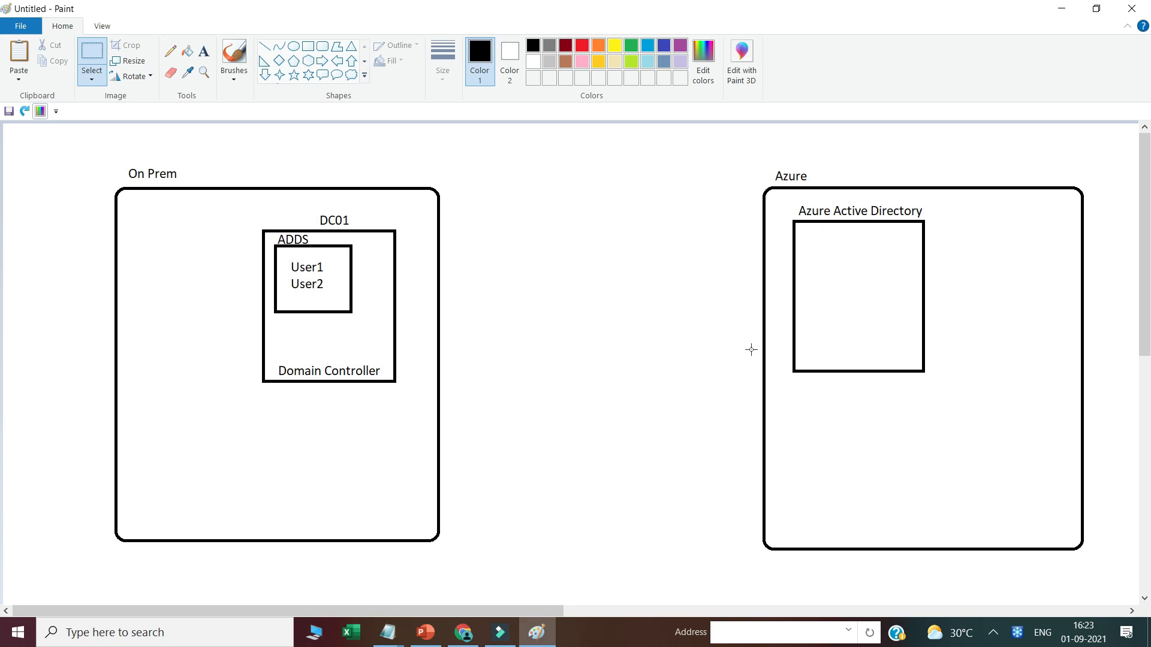
# Step: Draw a new rectangle below the Domain Controller inside the On Prem box
pyautogui.click(306, 50)
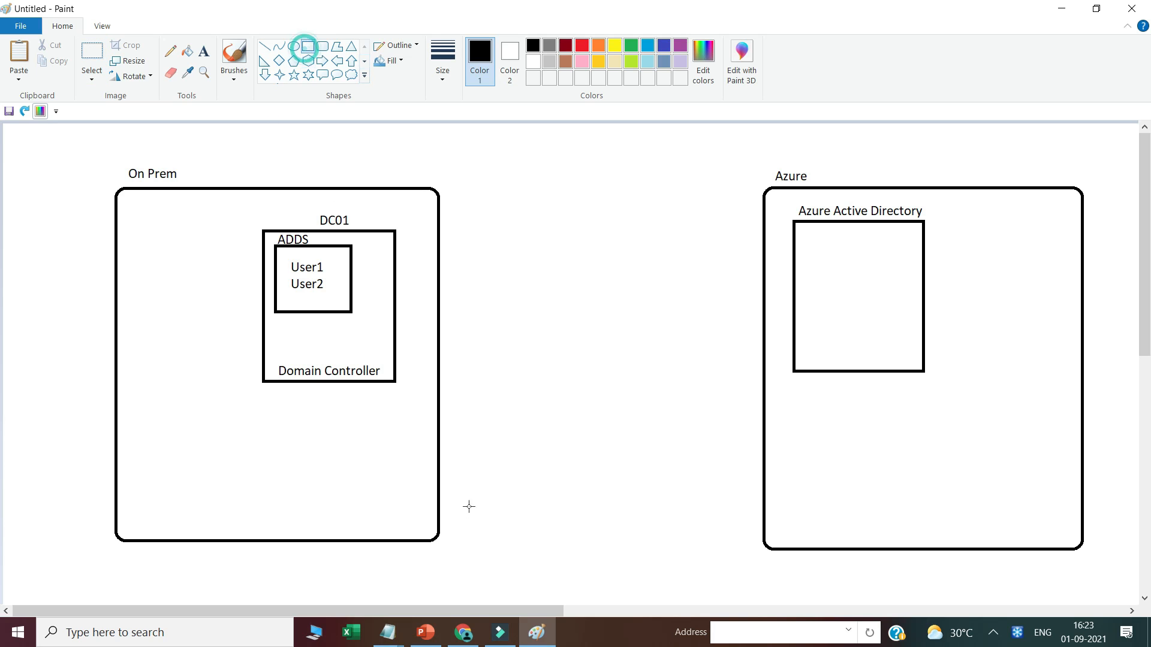
pyautogui.moveTo(293, 427)
pyautogui.mouseDown()
pyautogui.moveTo(378, 469)
pyautogui.moveTo(388, 521)
pyautogui.mouseUp()
pyautogui.click(331, 478)
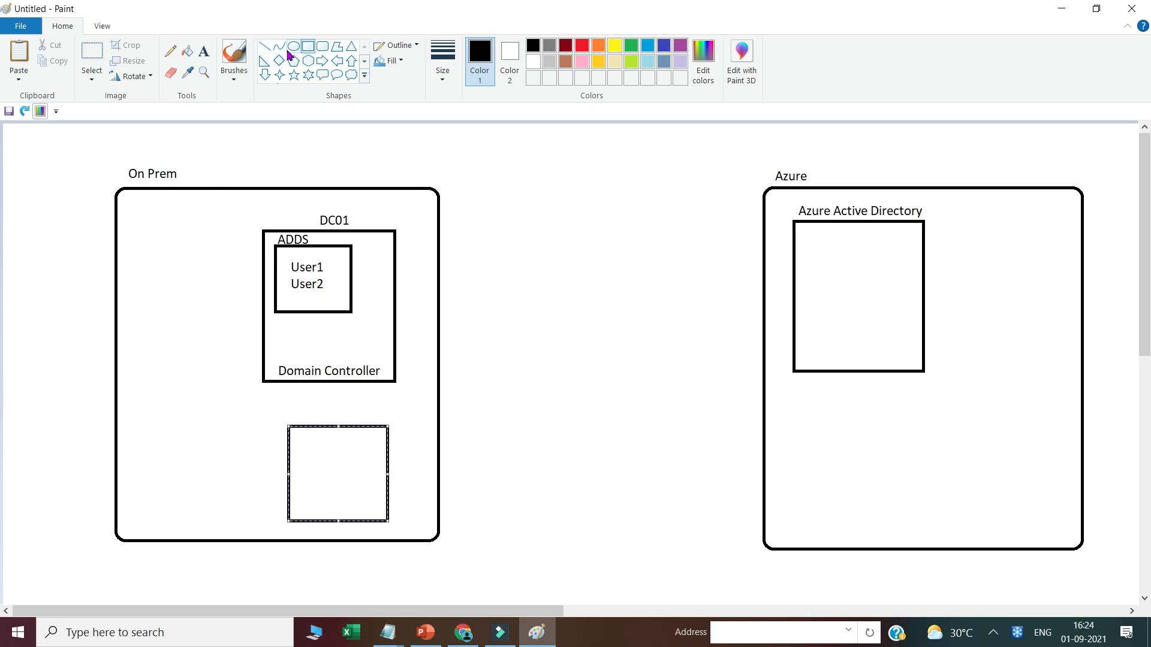
pyautogui.click(308, 46)
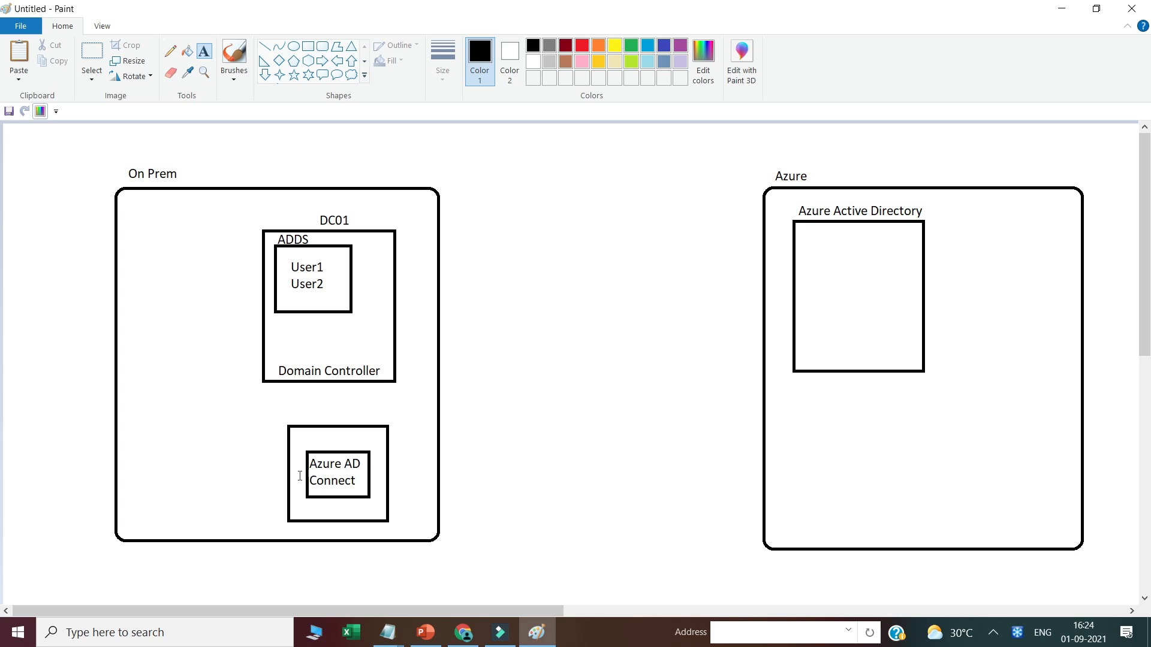
pyautogui.click(265, 46)
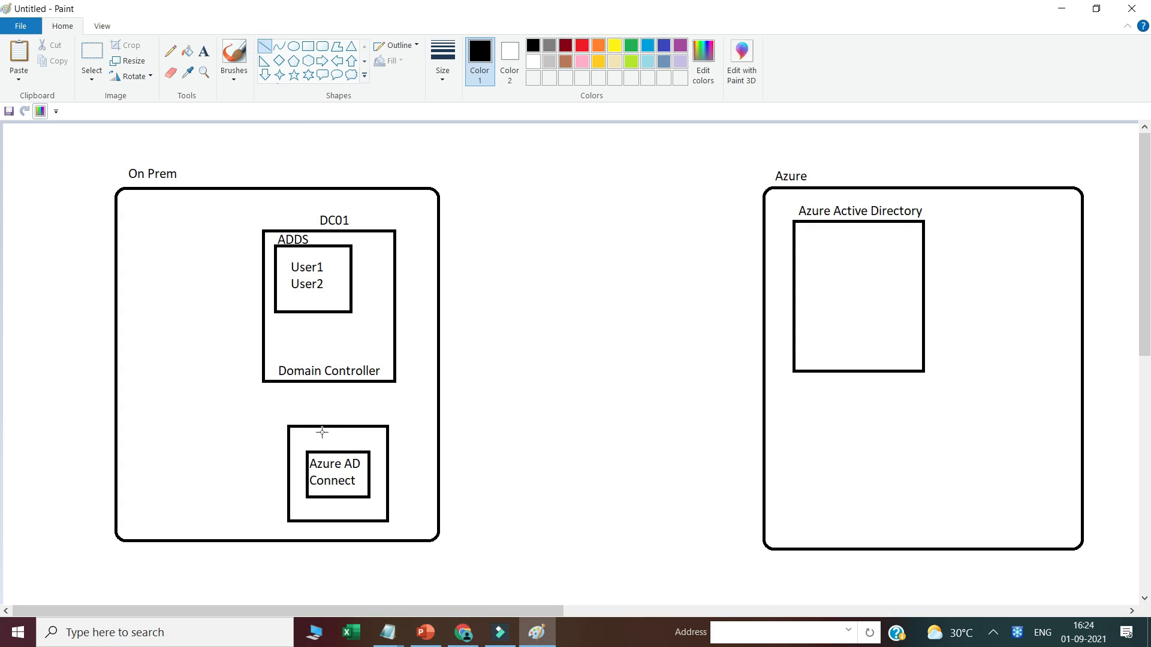
# Step: Draw lines linking users to Azure AD Connect and Azure AD, undo them, and return to the Azure portal
pyautogui.moveTo(334, 453); pyautogui.dragTo(306, 312)
pyautogui.moveTo(370, 480); pyautogui.dragTo(791, 305)
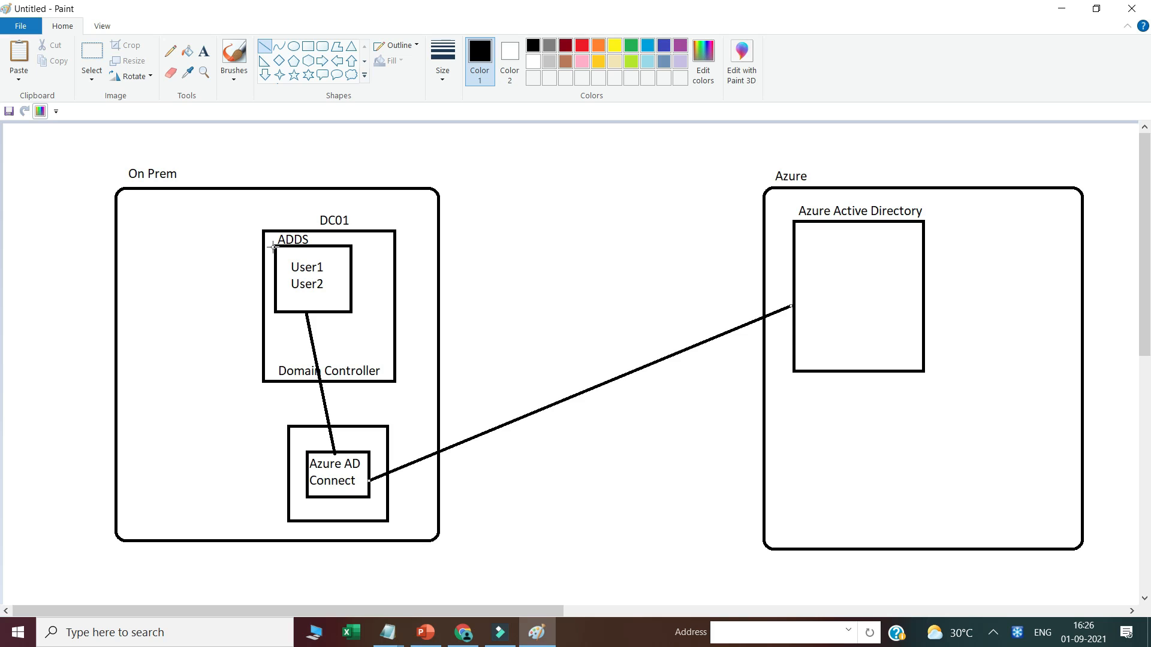
pyautogui.hotkey('ctrl', 'z')
pyautogui.hotkey('ctrl', 'z')
pyautogui.hotkey('ctrl', 'z')
pyautogui.hotkey('ctrl', 'z')
pyautogui.hotkey('ctrl', 'z')
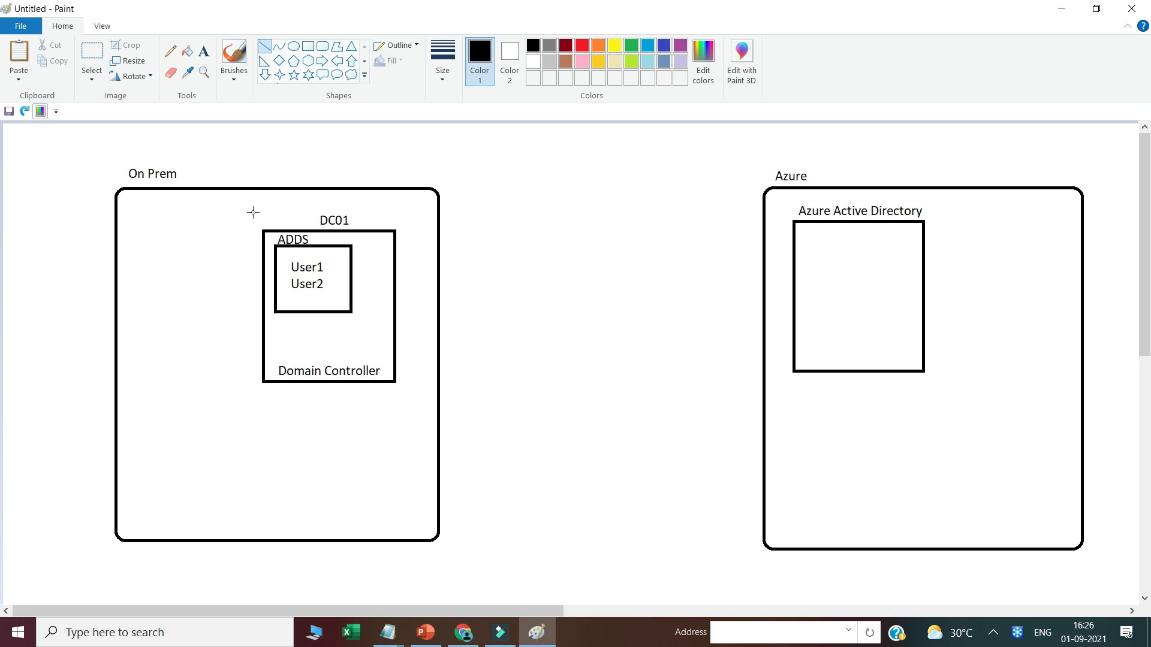
pyautogui.click(463, 632)
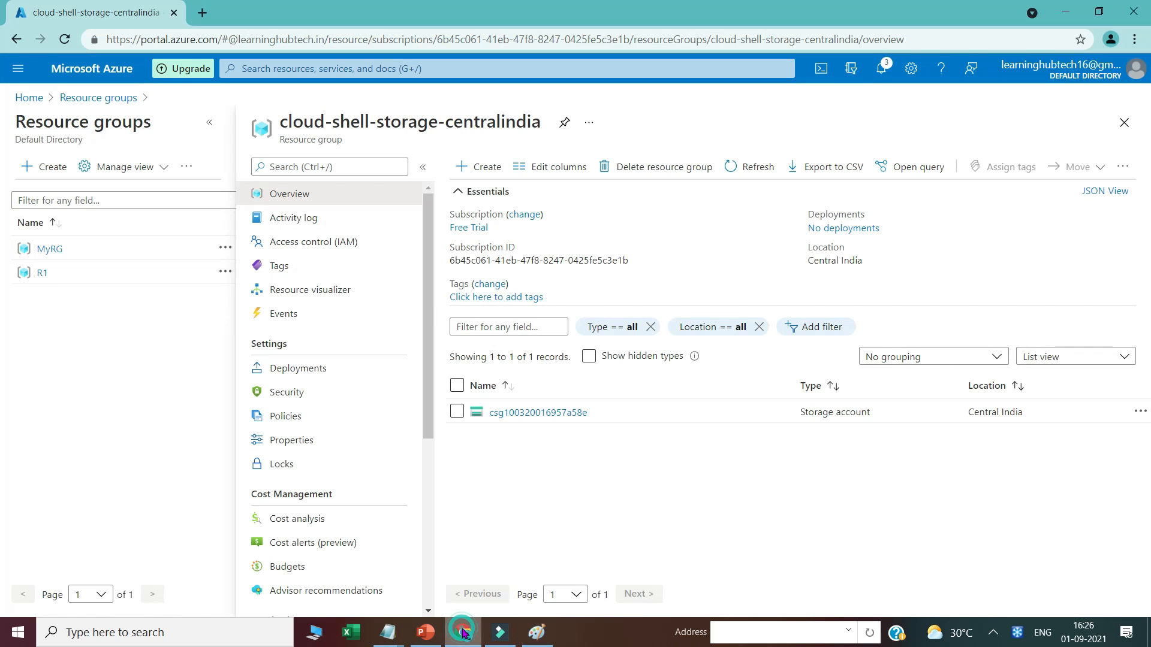
# Step: Start creating a virtual machine in a new resource group named adconnect
pyautogui.click(278, 61)
pyautogui.press('Escape')
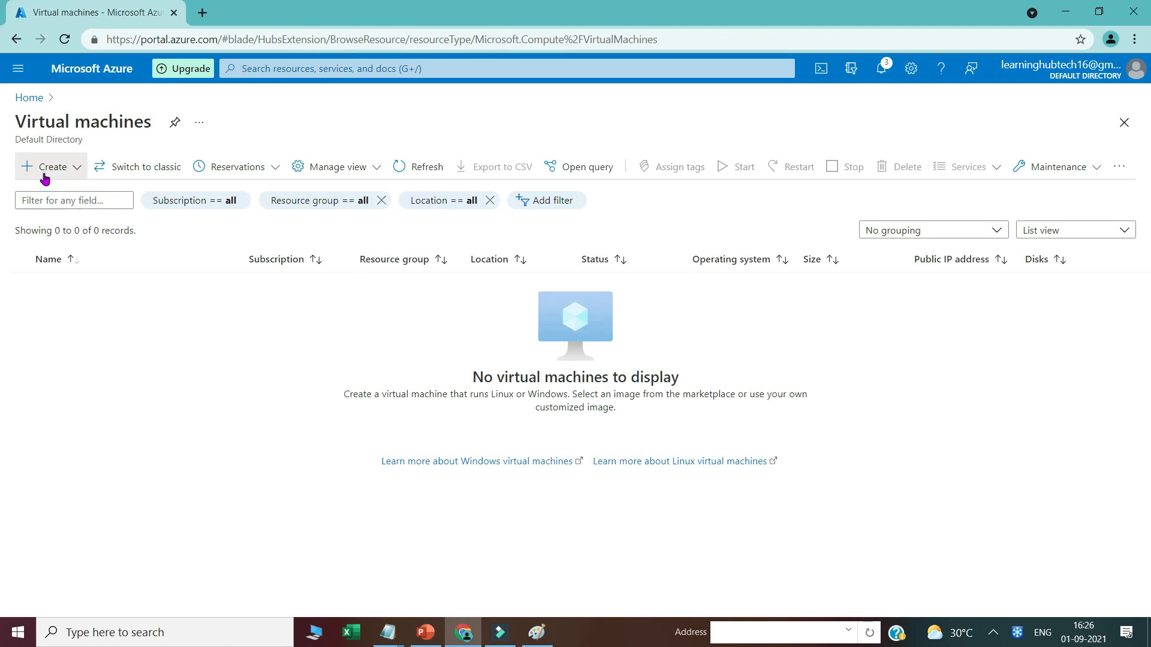
pyautogui.click(44, 171)
pyautogui.click(60, 195)
pyautogui.click(466, 376)
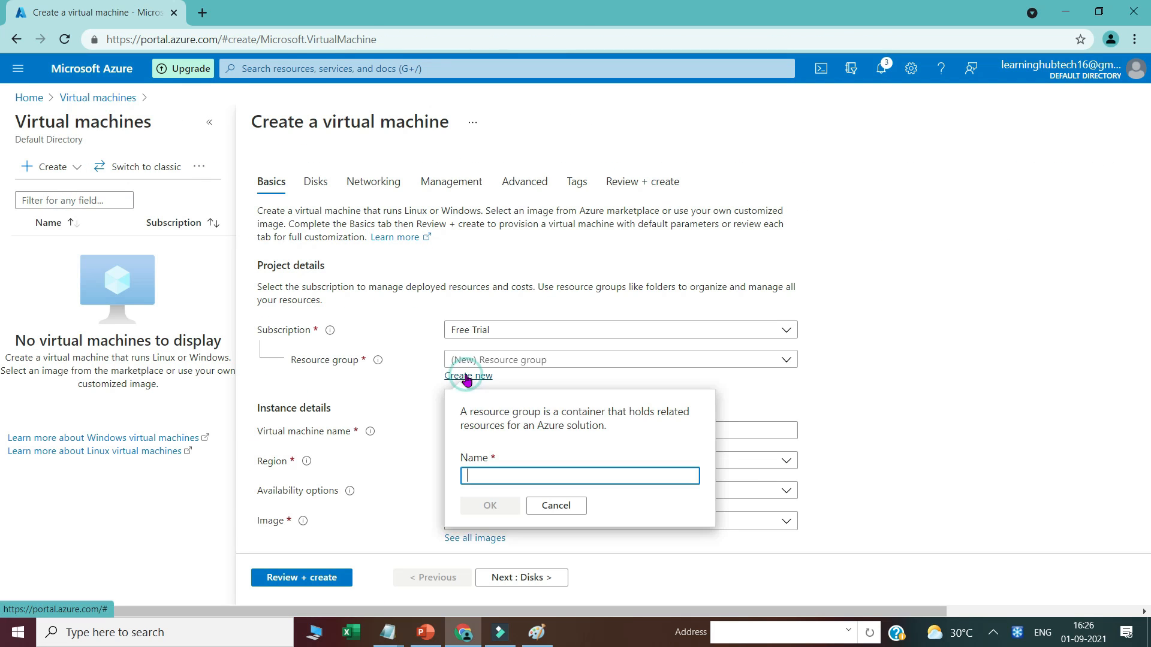
pyautogui.write('adconnec')
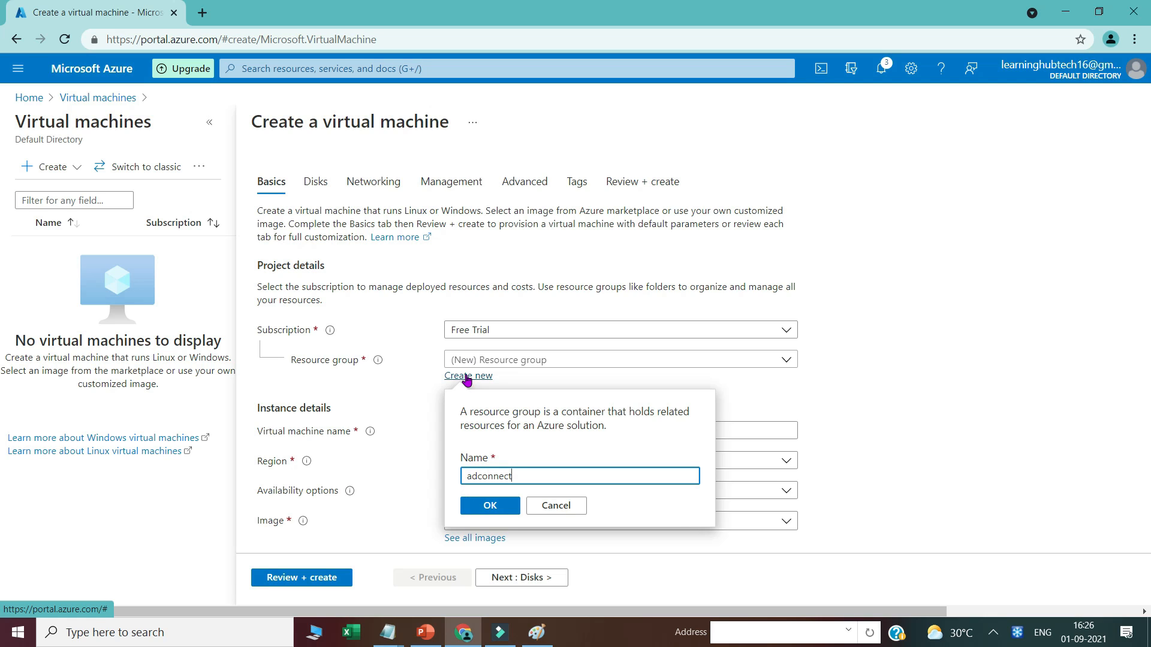
pyautogui.write('t')
pyautogui.click(487, 508)
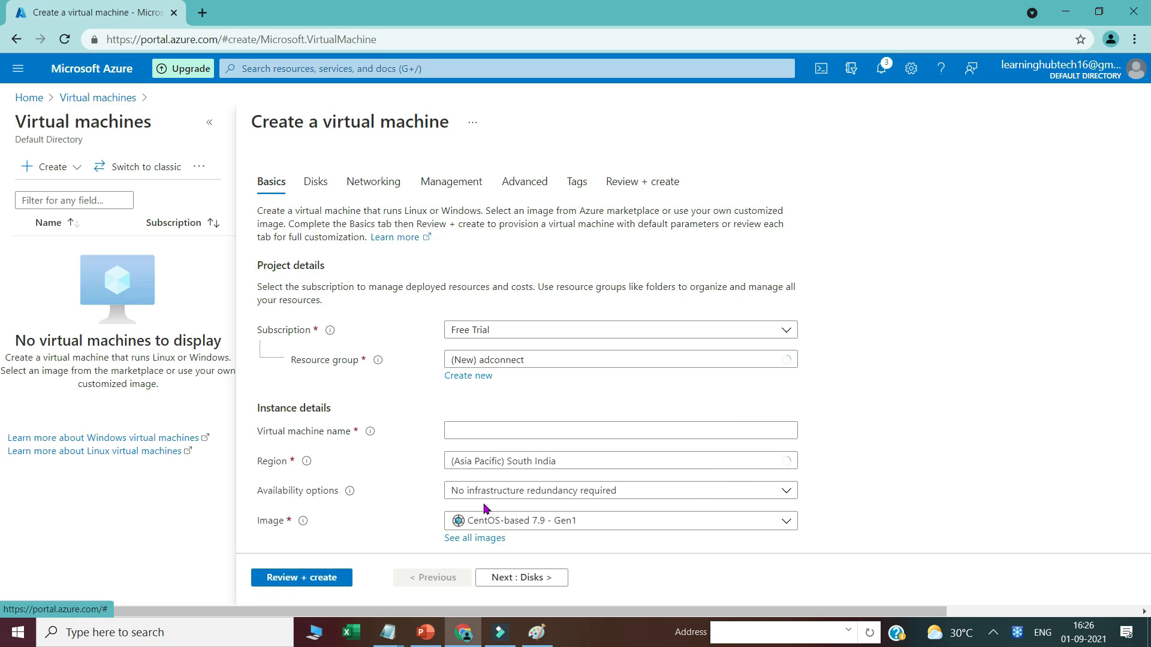
# Step: Name the VM DC01, set region Central India and image Windows Server 2016 Datacenter - Gen1
pyautogui.click(467, 431)
pyautogui.write('DC')
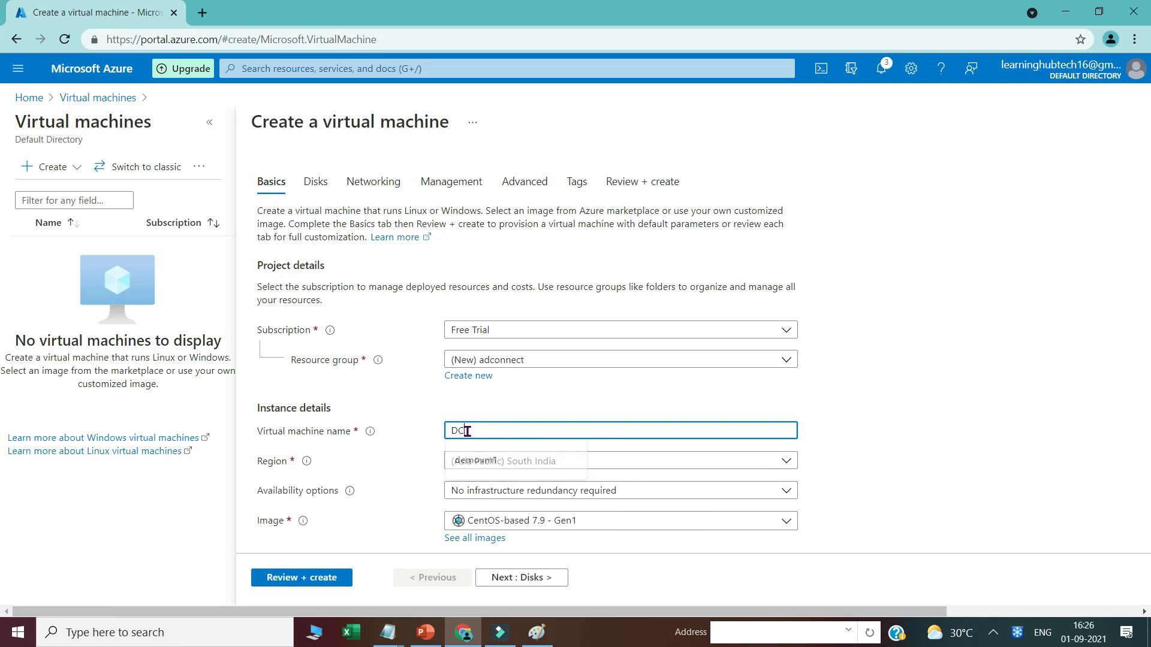
pyautogui.write('01')
pyautogui.click(466, 465)
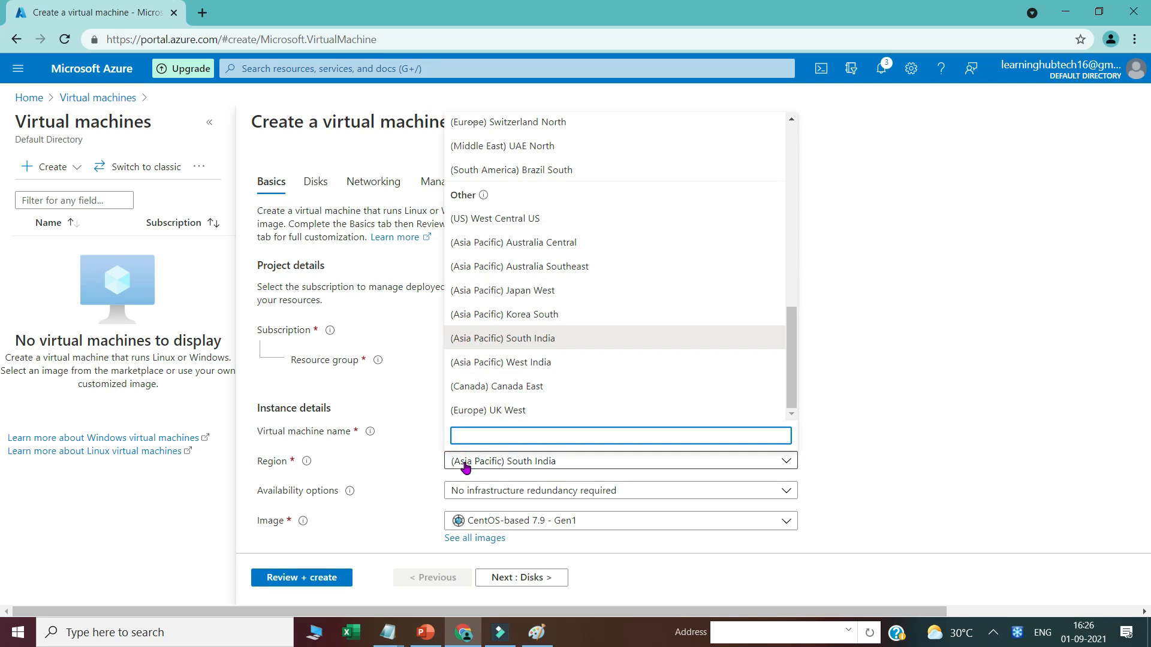
pyautogui.write('central in')
pyautogui.press('Return')
pyautogui.scroll(-1, 337, 501)
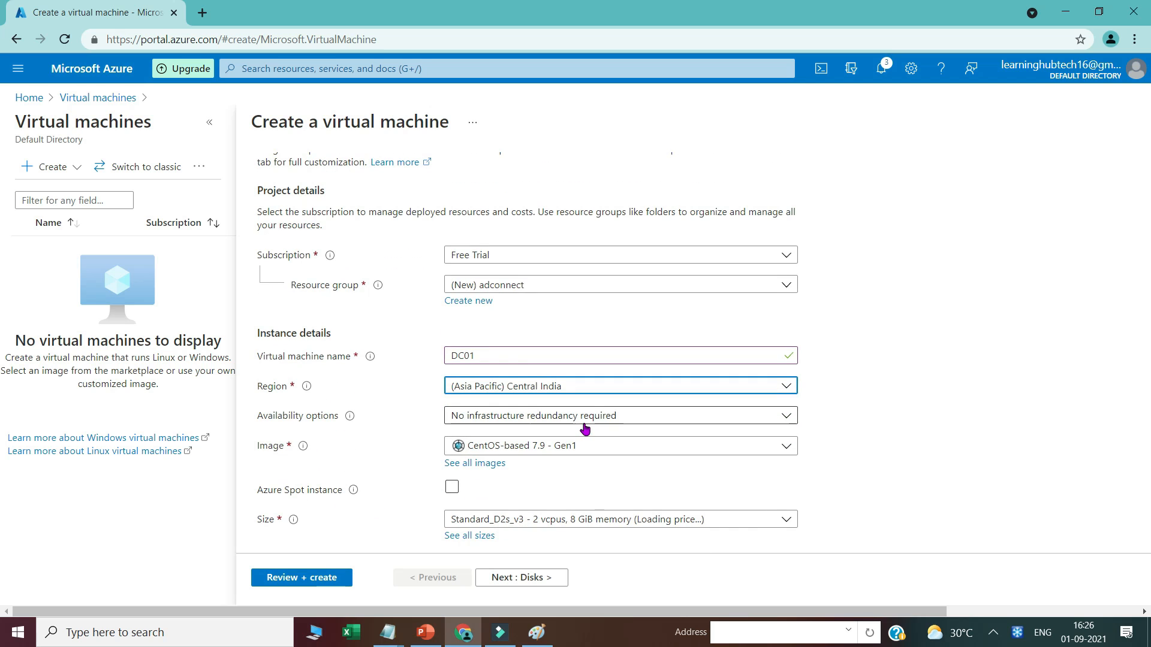
pyautogui.click(493, 447)
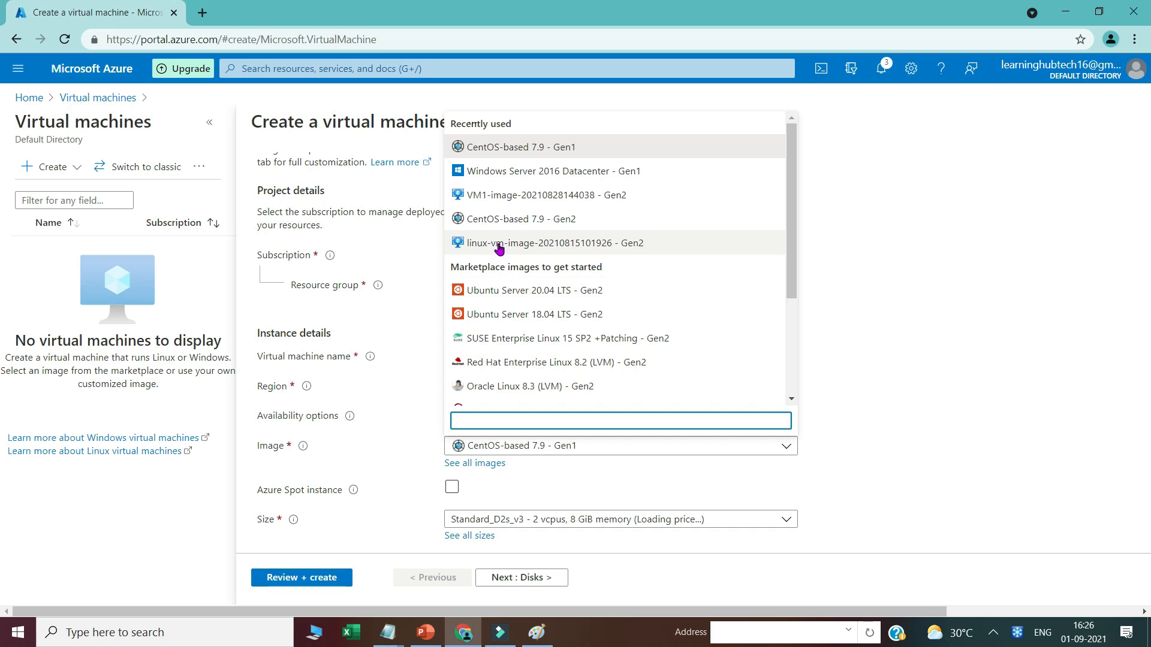
pyautogui.click(542, 173)
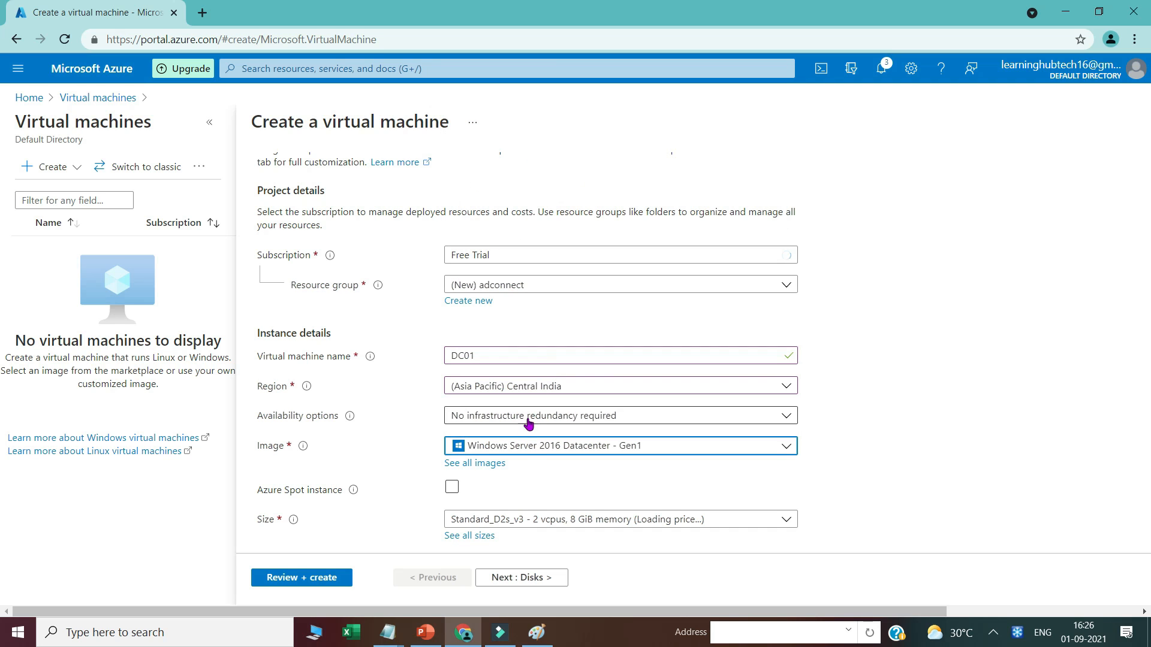
# Step: Enter the administrator username and password for the VM
pyautogui.scroll(-1, 479, 467)
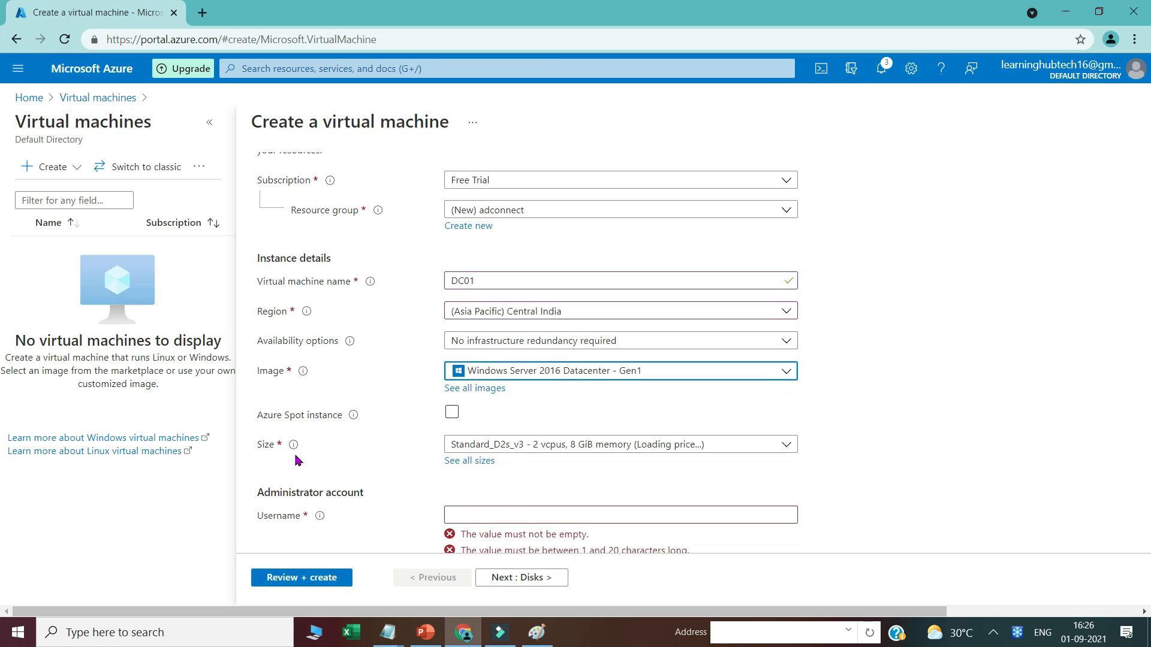
pyautogui.scroll(-2, 571, 459)
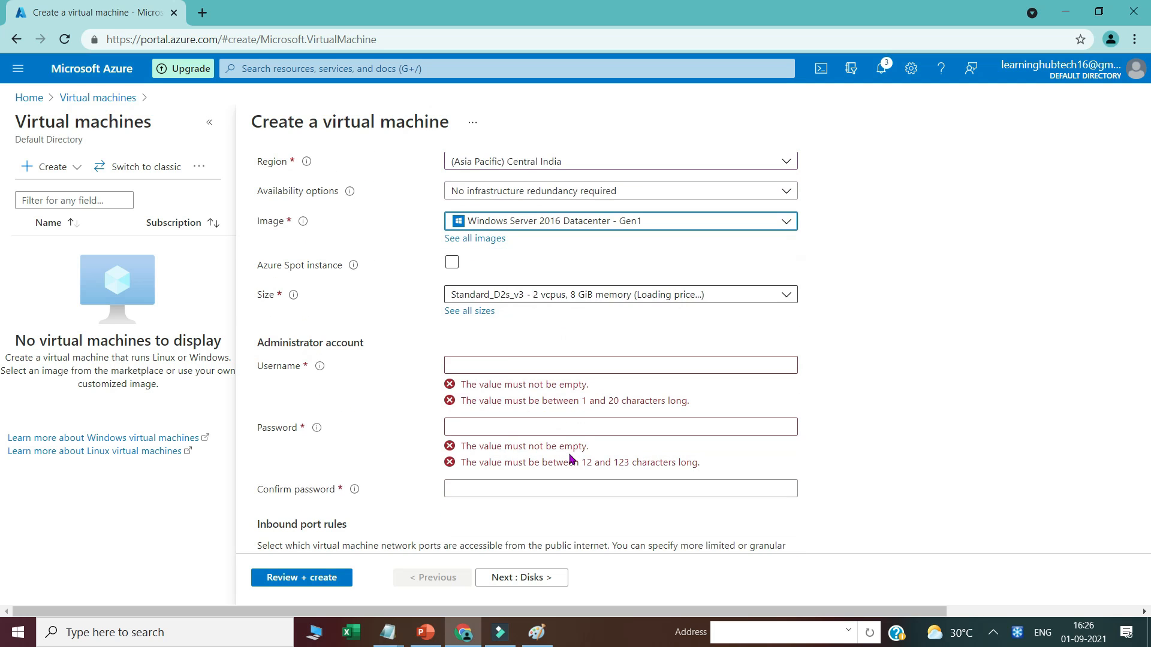
pyautogui.click(507, 365)
pyautogui.write('sanjay')
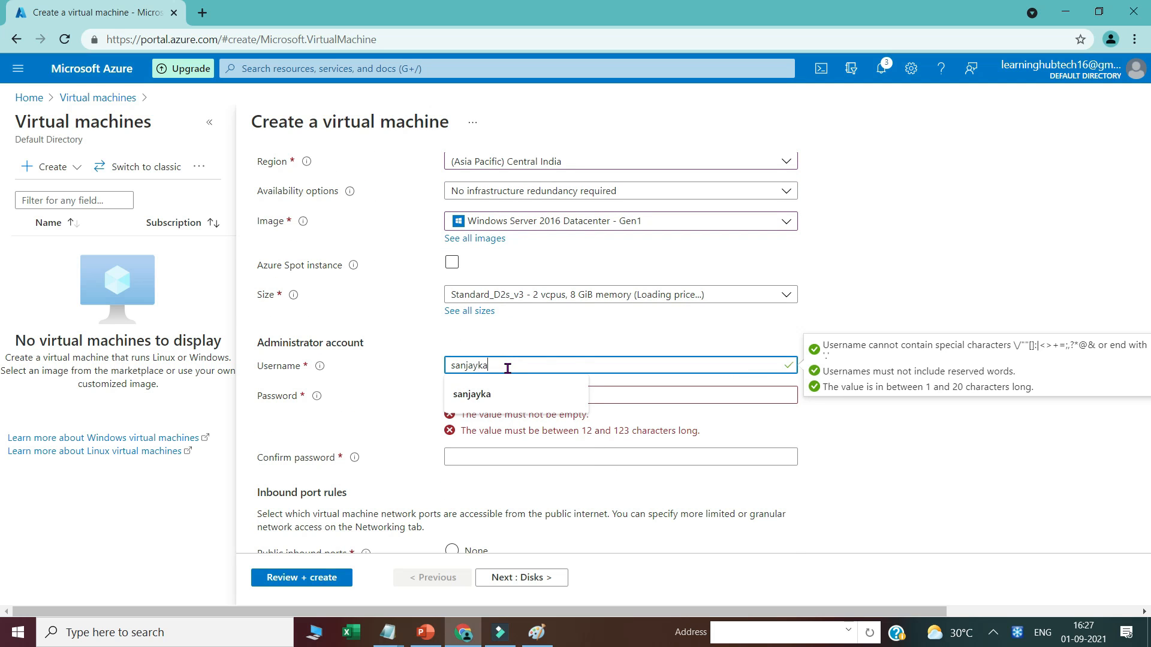
pyautogui.write('ka')
pyautogui.press('Tab')
pyautogui.write('•')
pyautogui.write('•')
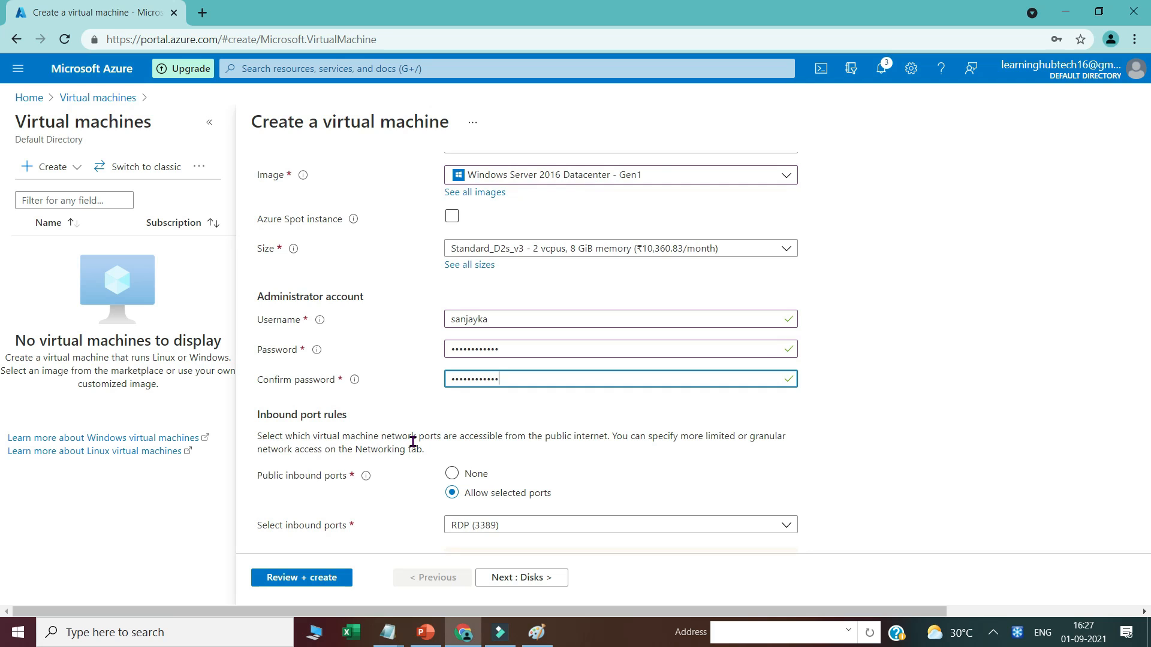
# Step: Review and create the DC01 virtual machine, then open the deployed resource
pyautogui.scroll(-3, 406, 467)
pyautogui.click(315, 591)
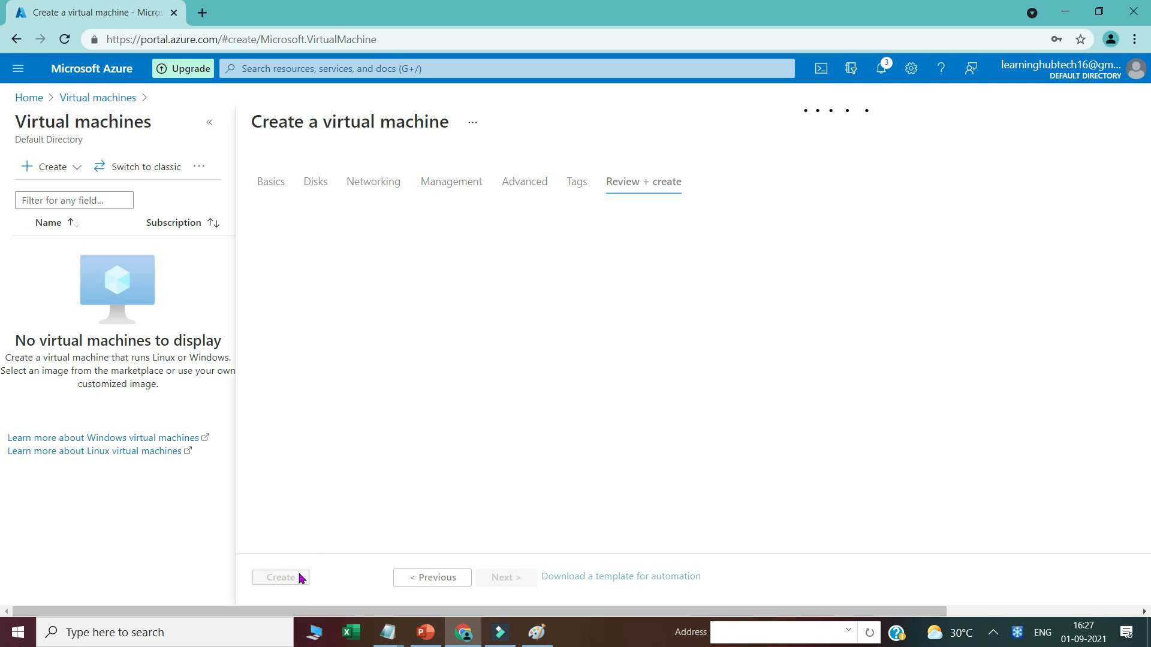
pyautogui.click(287, 586)
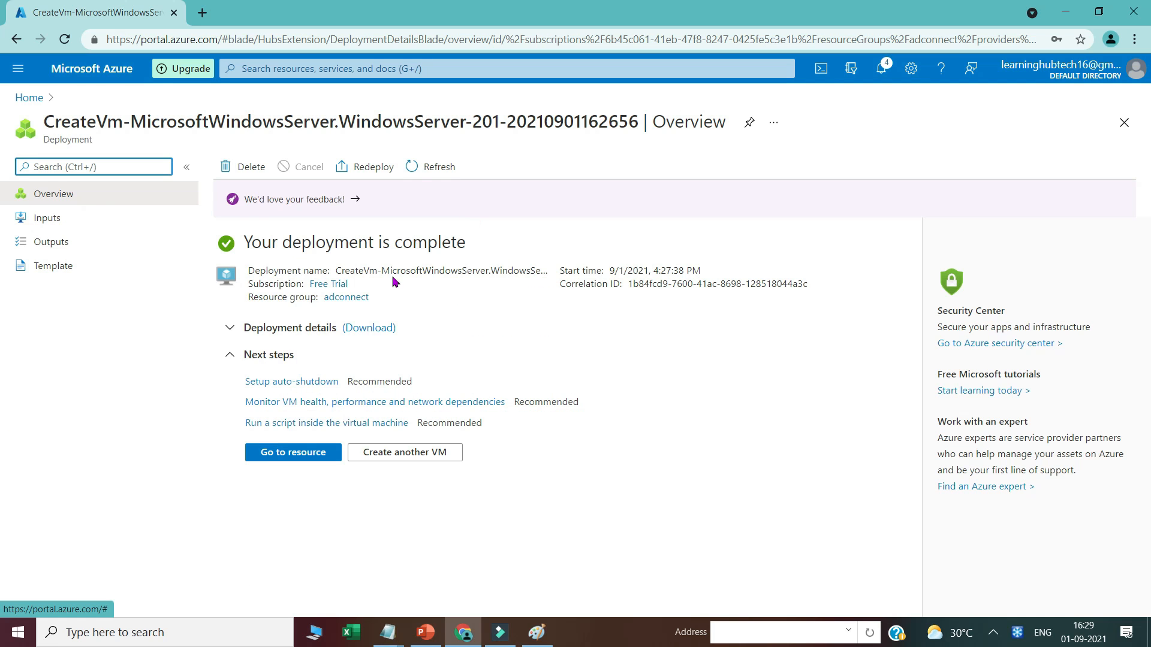
pyautogui.click(291, 457)
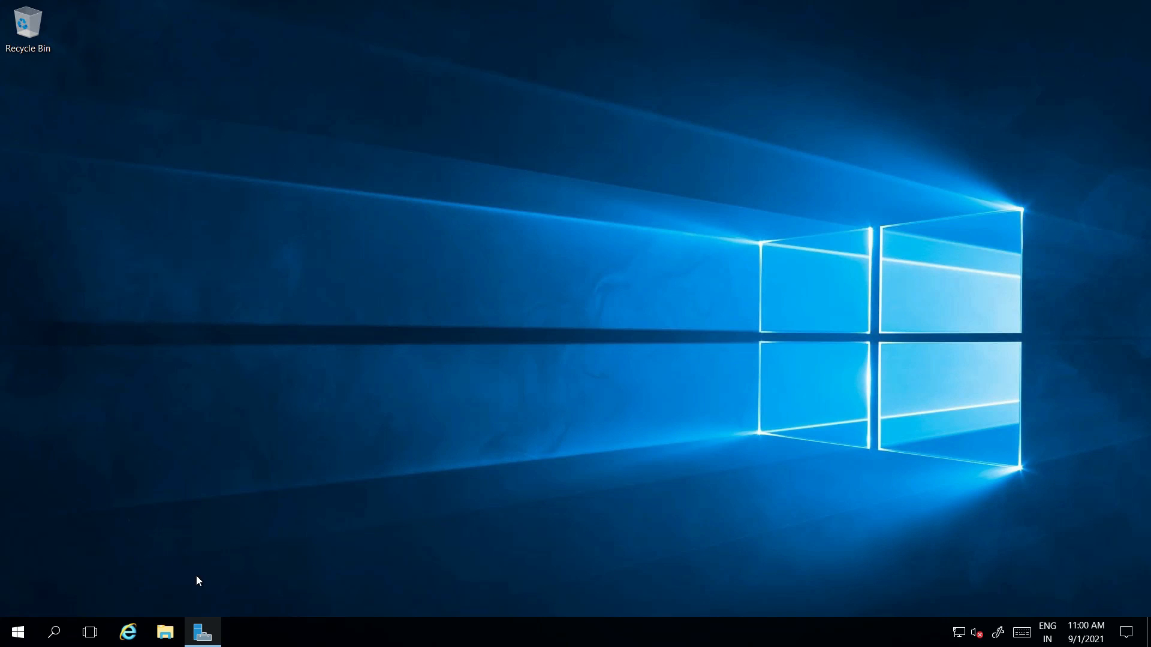
# Step: In Server Manager on DC01, turn IE Enhanced Security Configuration off, then return to the Dashboard
pyautogui.click(203, 638)
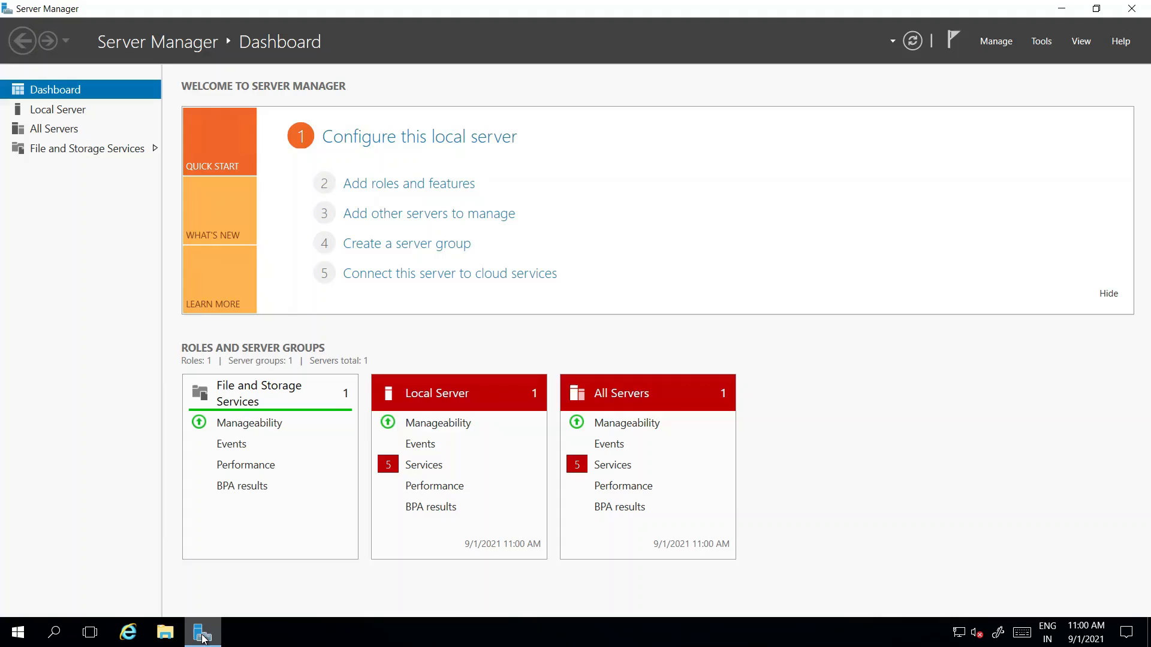
pyautogui.click(63, 114)
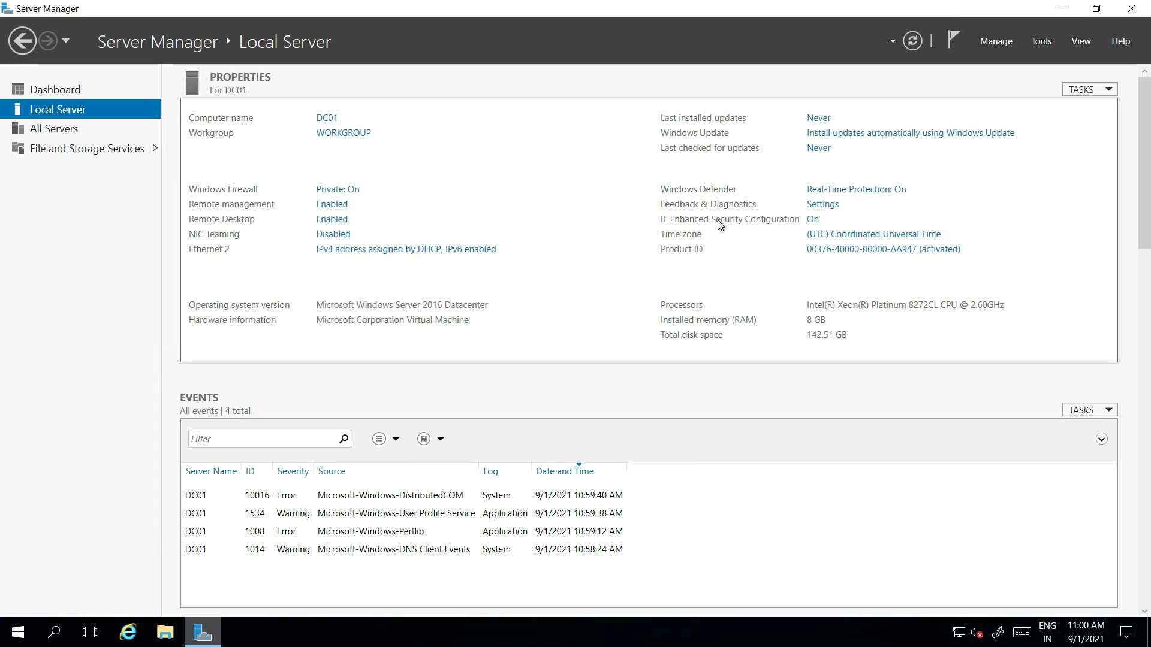
pyautogui.click(814, 222)
pyautogui.click(644, 457)
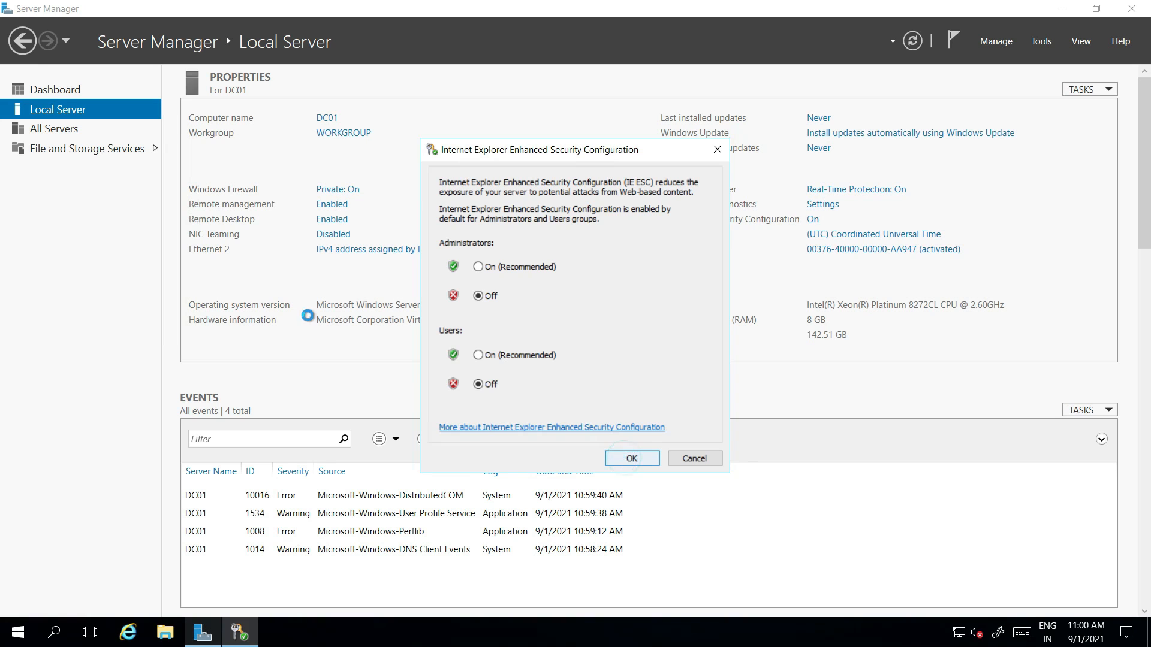
pyautogui.click(54, 93)
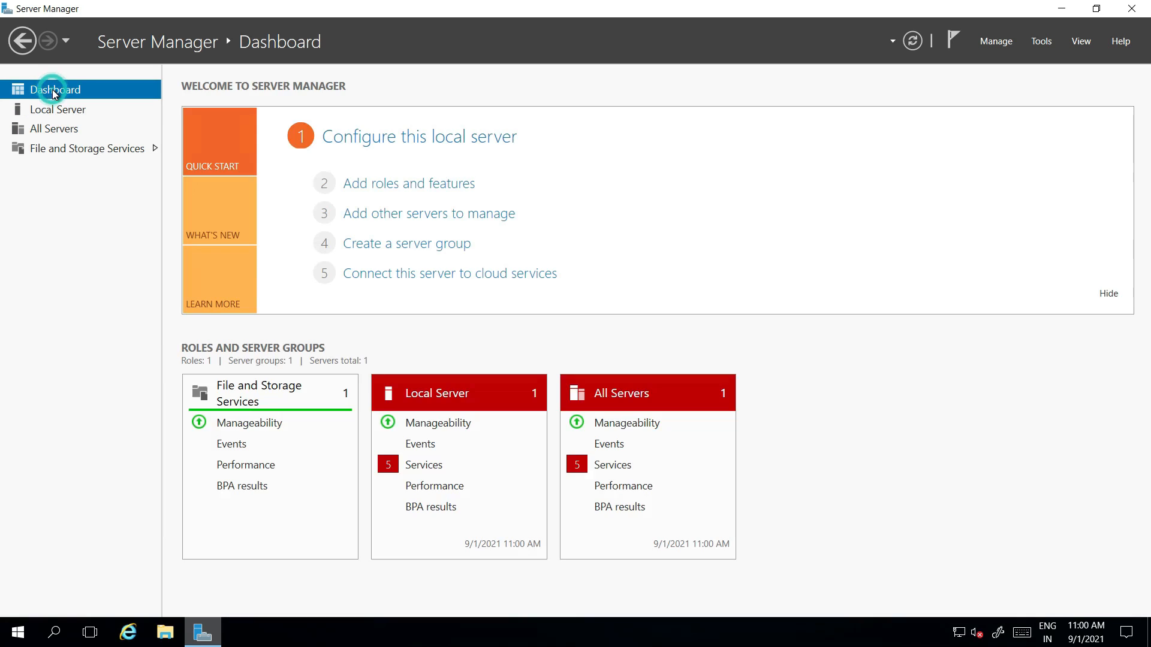
pyautogui.moveTo(269, 5)
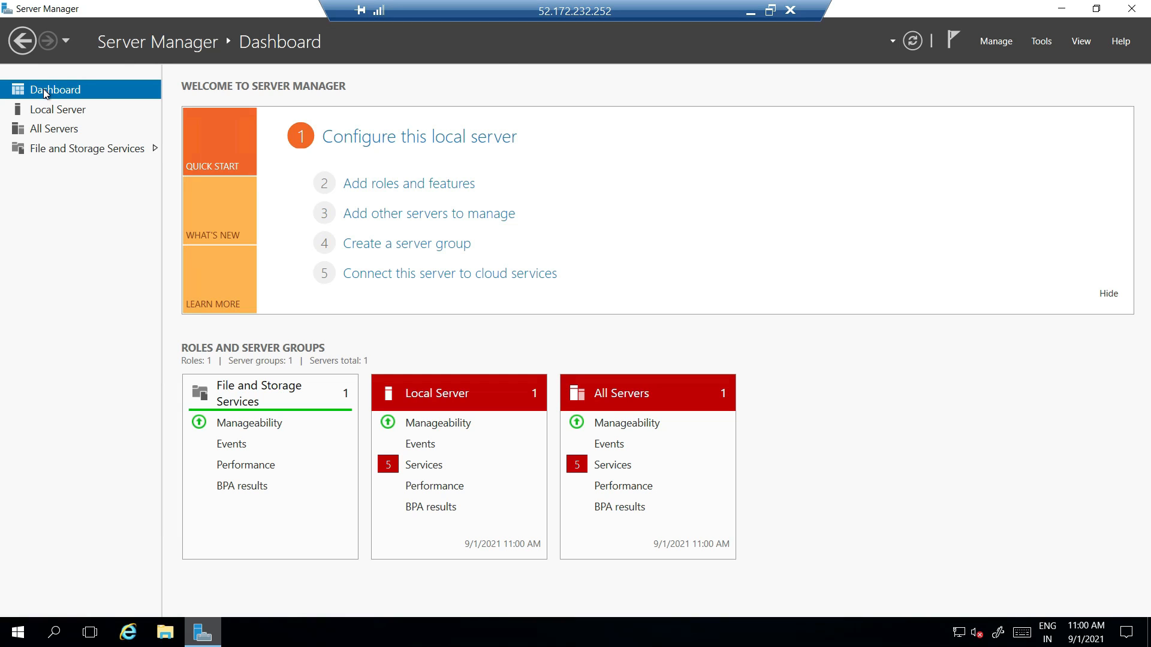
# Step: Install the Active Directory Domain Services role with its management tools on DC01 via Add Roles and Features
pyautogui.click(380, 188)
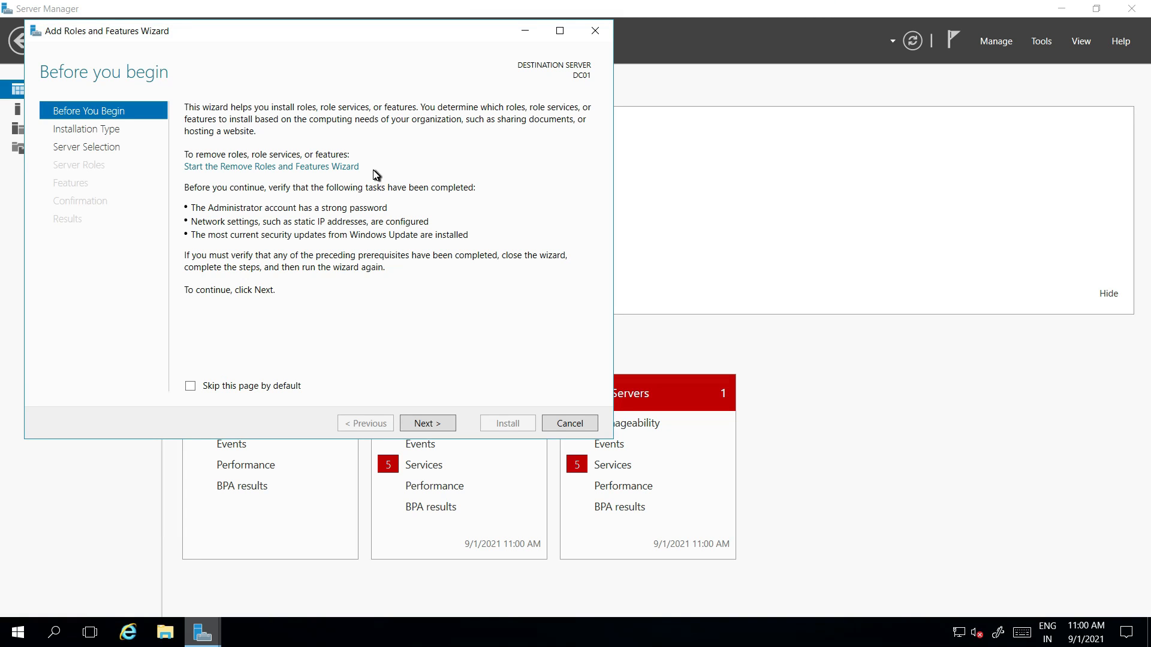
pyautogui.click(427, 425)
pyautogui.click(426, 424)
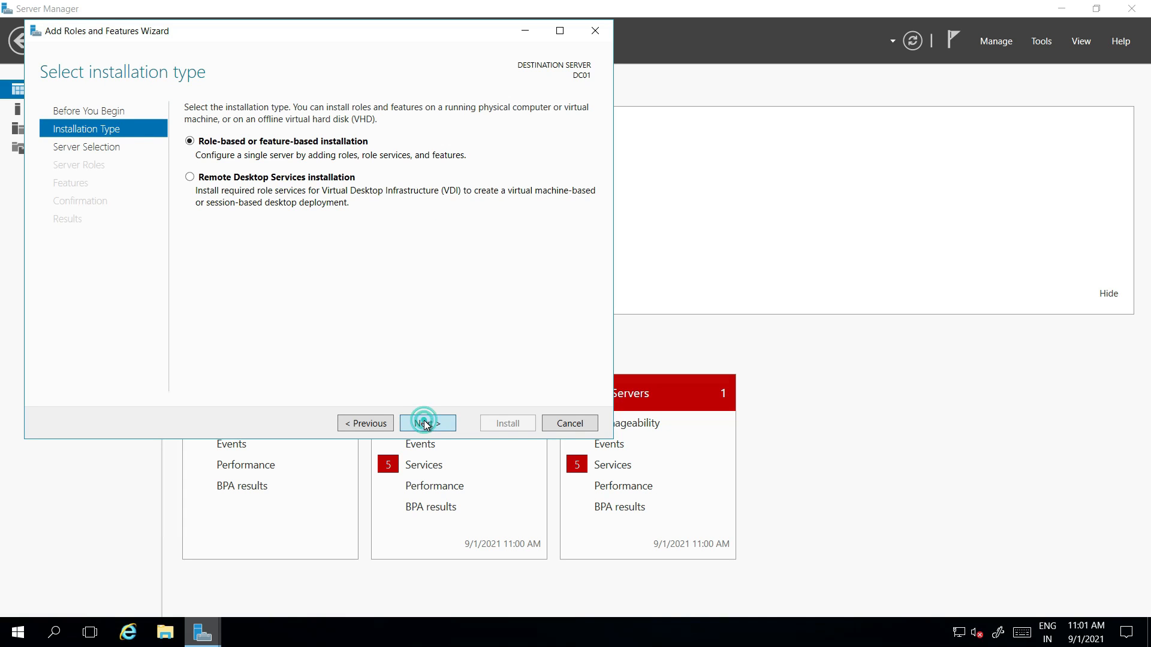
pyautogui.click(425, 424)
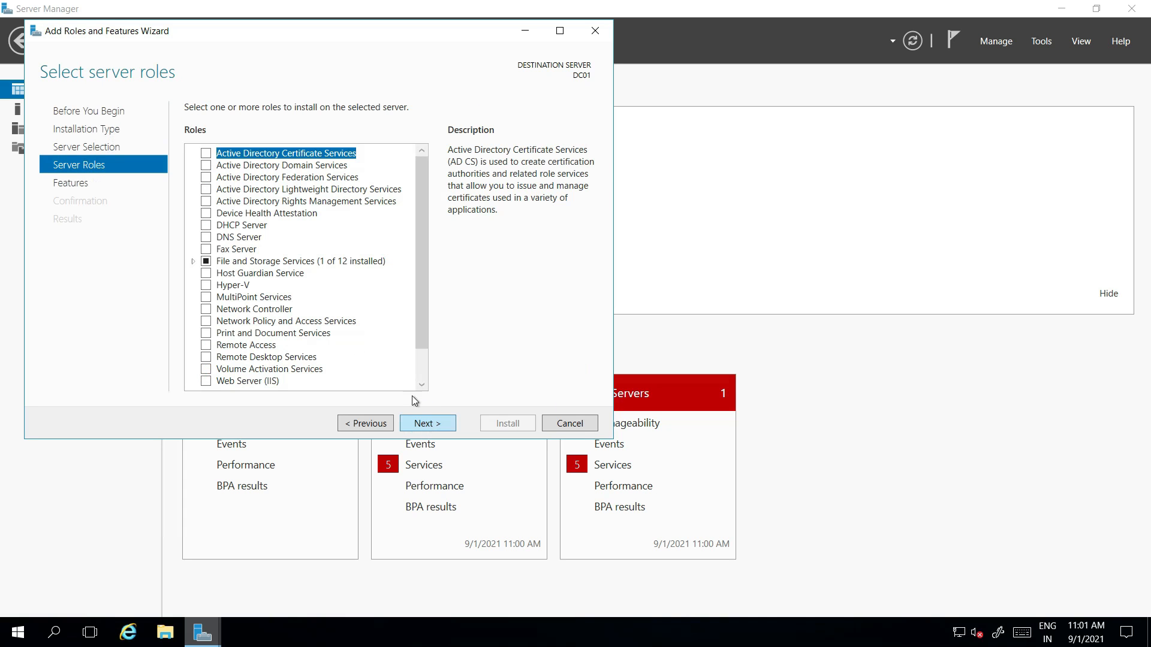
pyautogui.click(206, 165)
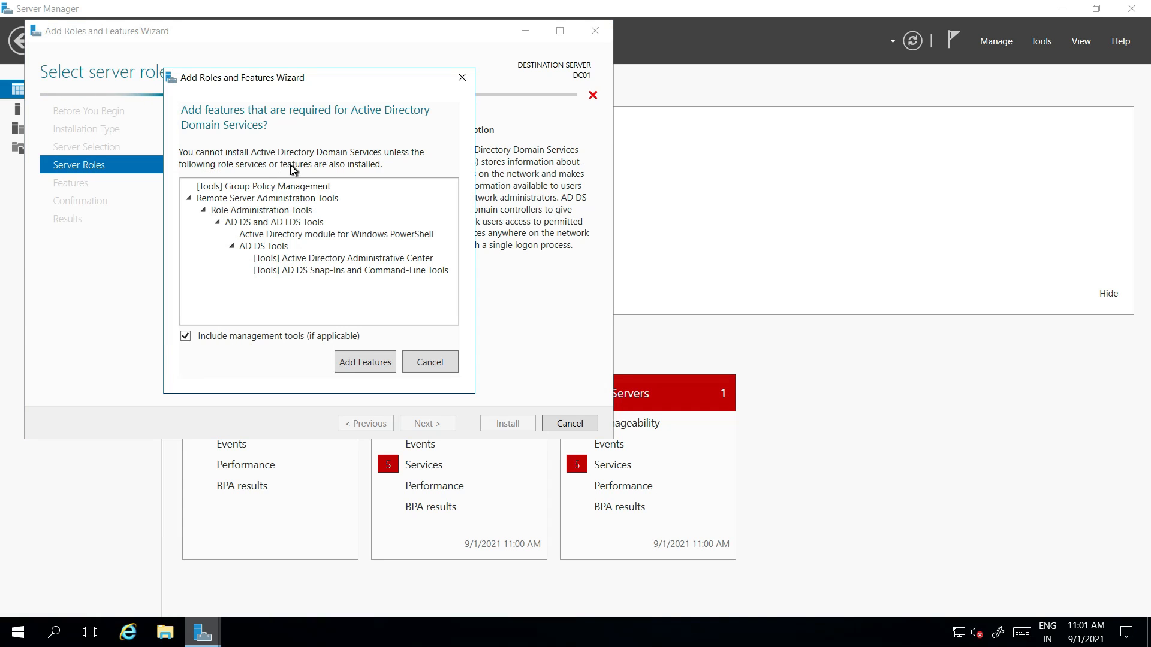
pyautogui.click(361, 367)
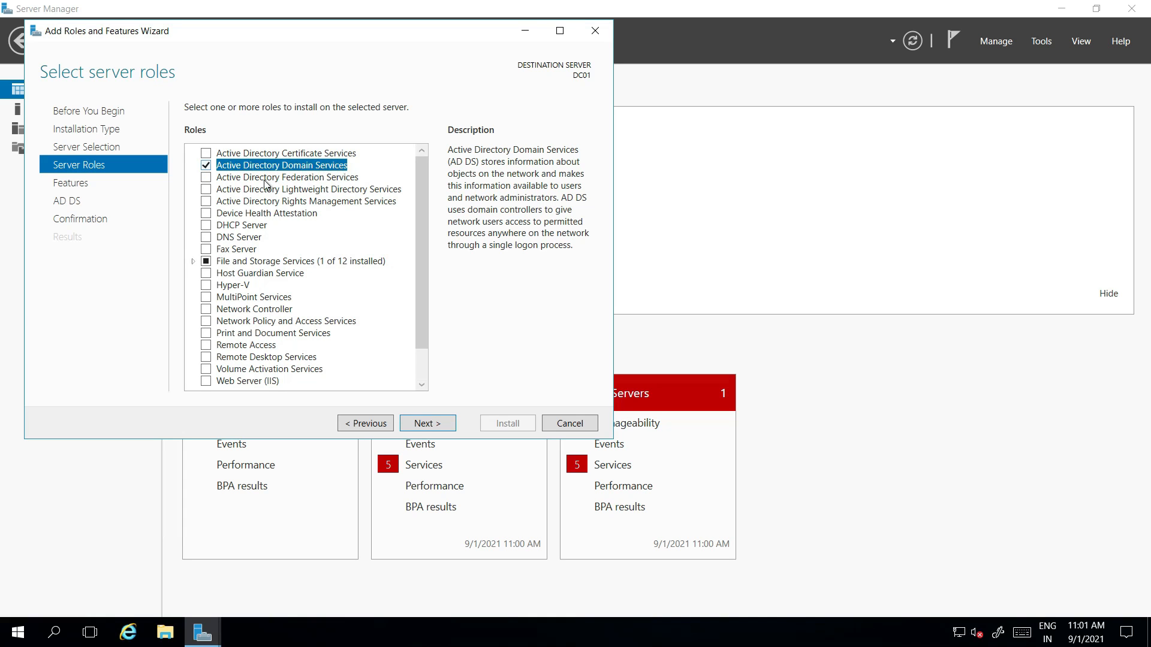
pyautogui.click(418, 421)
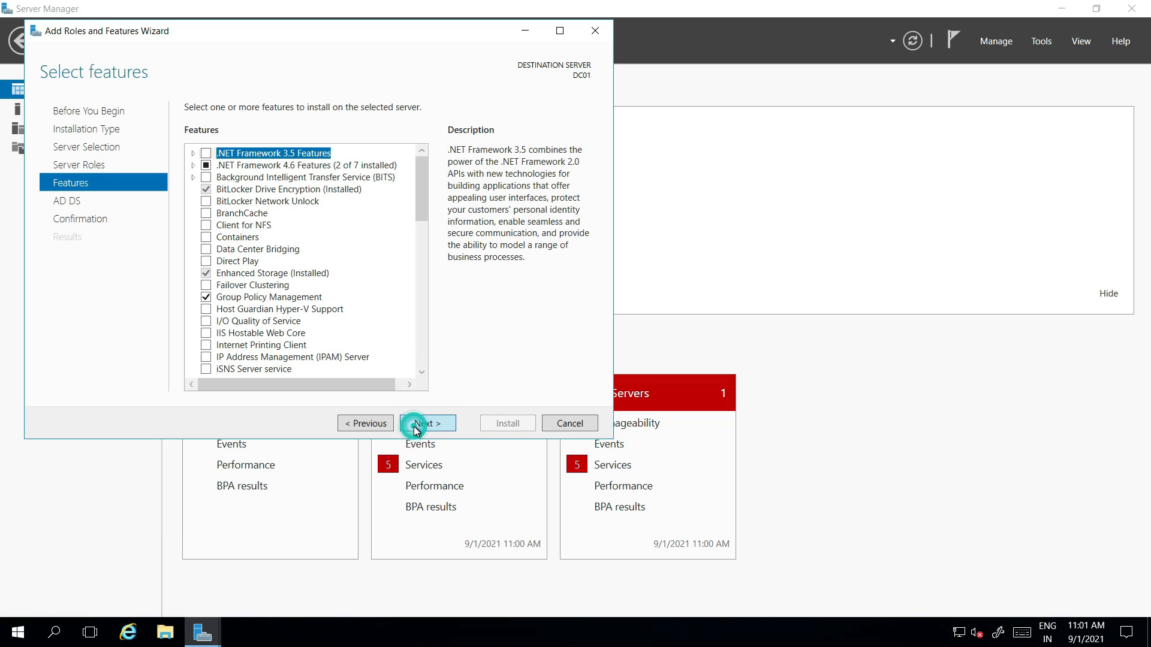
pyautogui.click(416, 428)
pyautogui.click(421, 425)
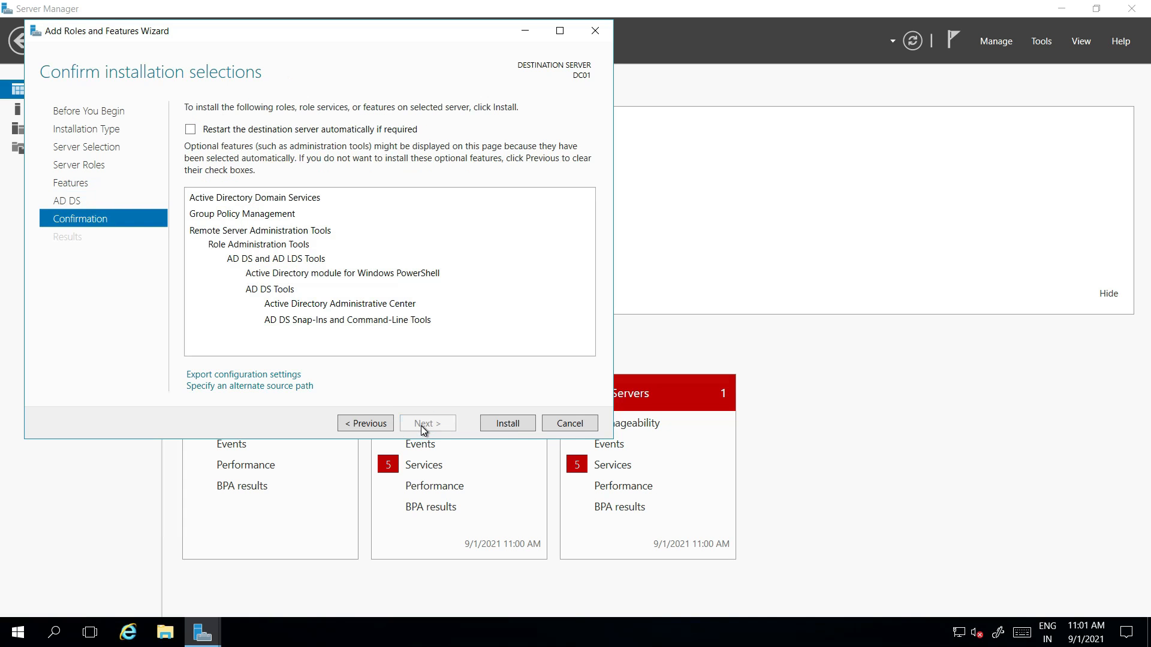
pyautogui.click(513, 423)
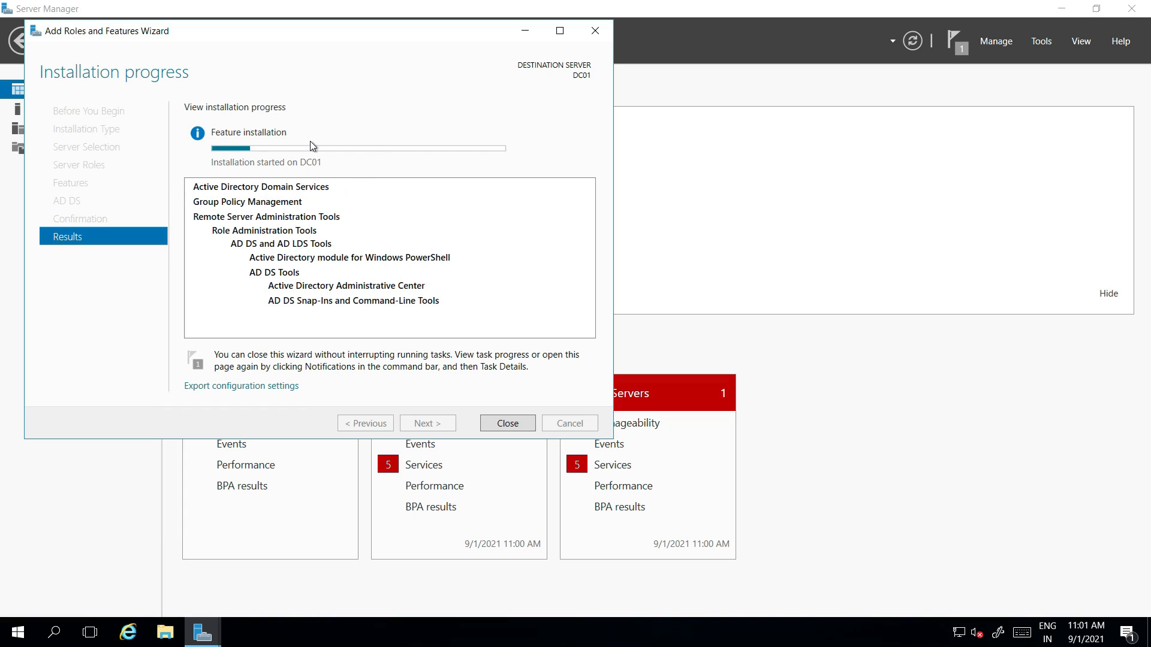
# Step: Leave the remote session and duplicate the DC01 portal tab
pyautogui.moveTo(710, 10)
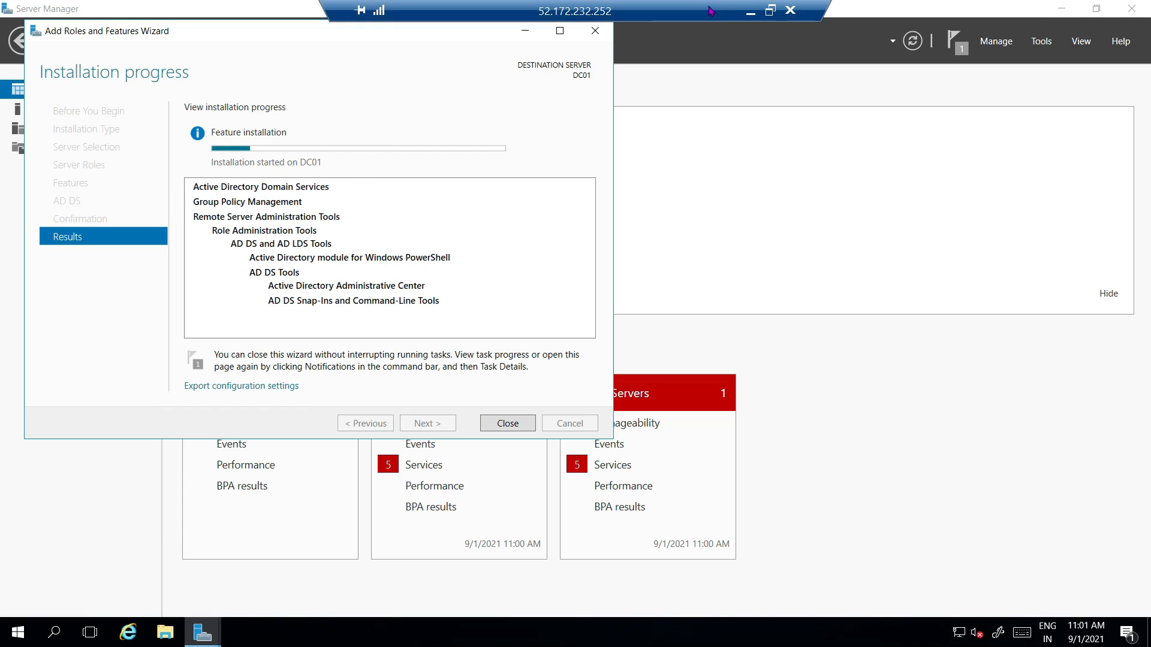
pyautogui.click(750, 14)
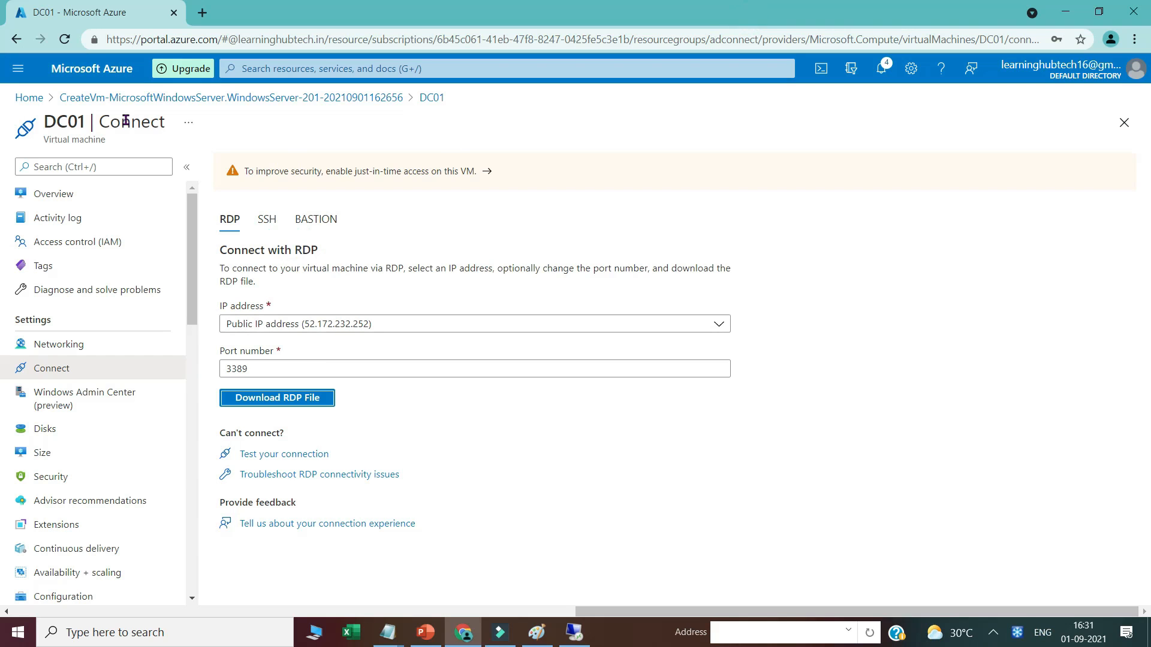
pyautogui.rightClick(106, 23)
pyautogui.click(159, 134)
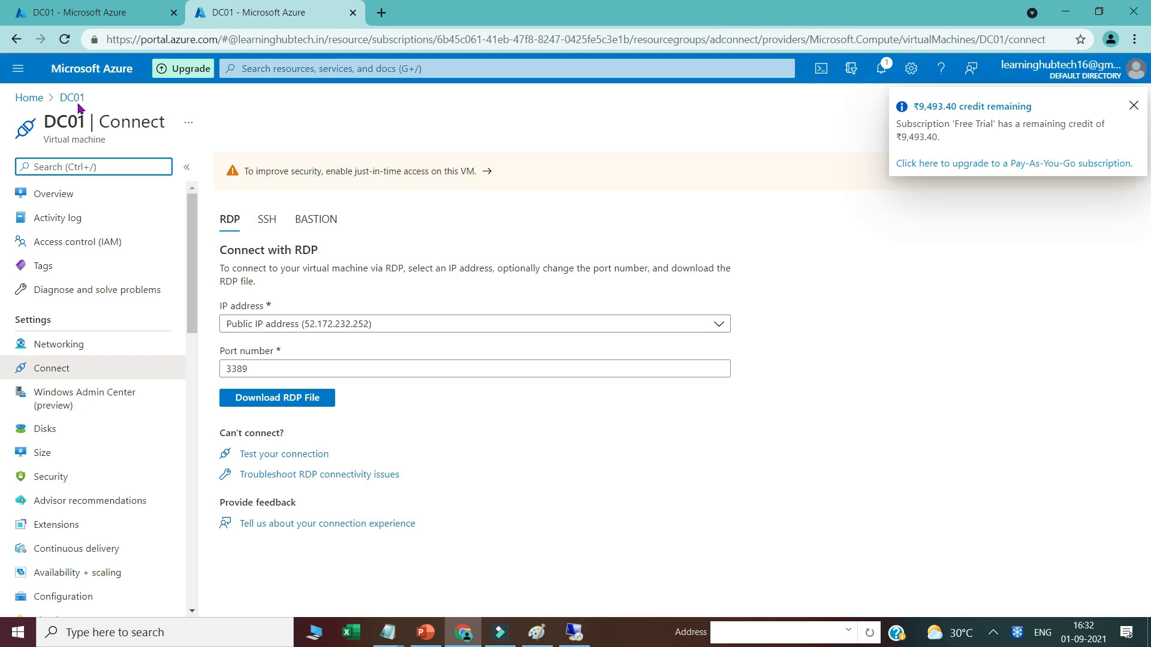
# Step: Search 'azure active' and open the Azure Active Directory Users list
pyautogui.click(254, 70)
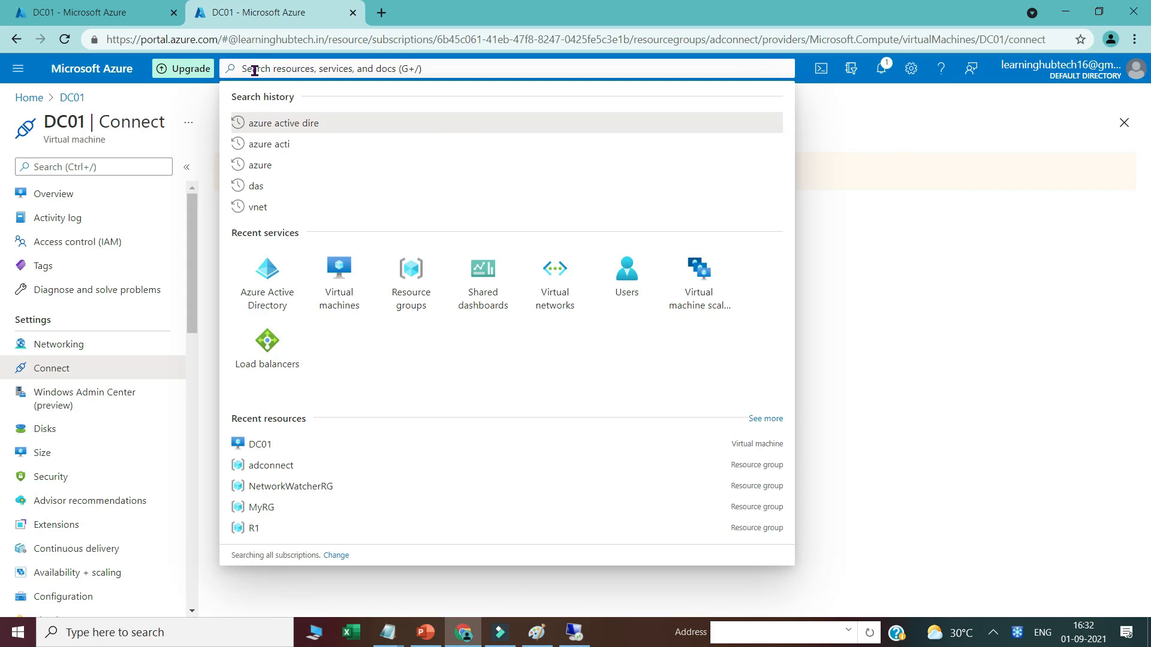
pyautogui.write('azure act')
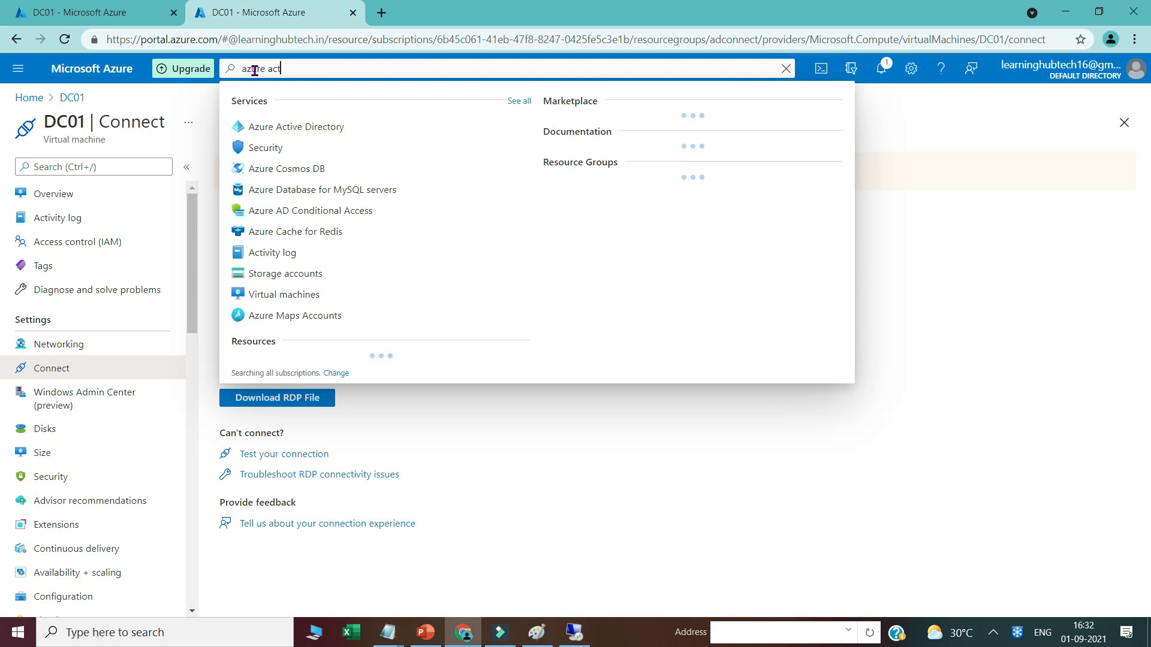
pyautogui.write('ive')
pyautogui.click(327, 126)
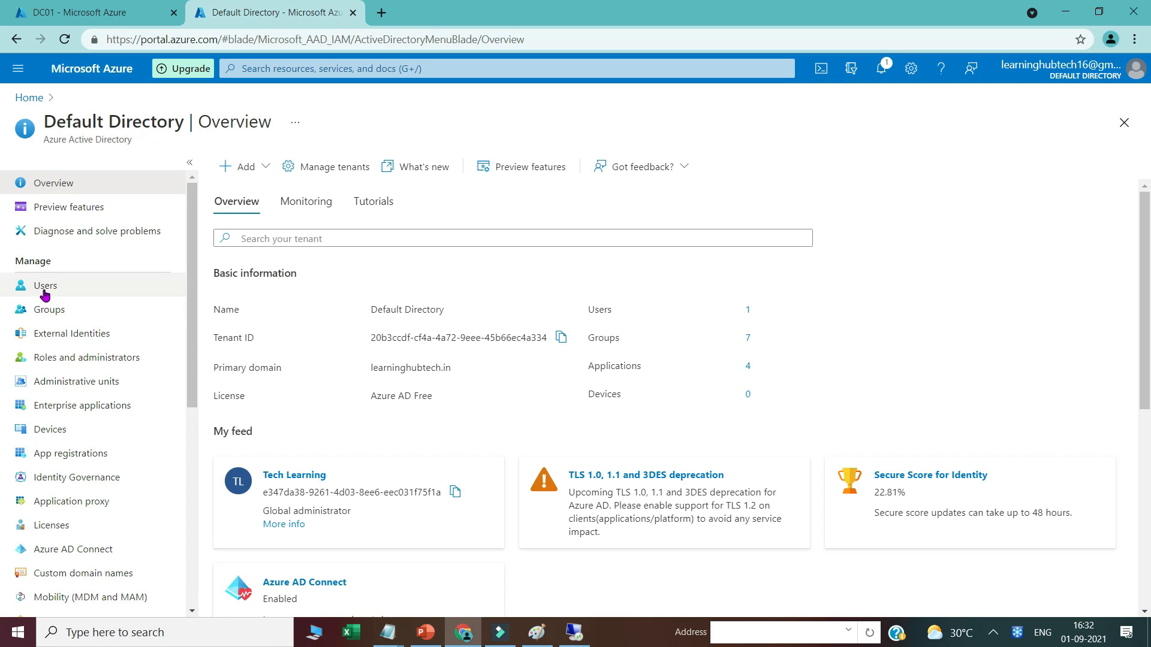
pyautogui.click(45, 287)
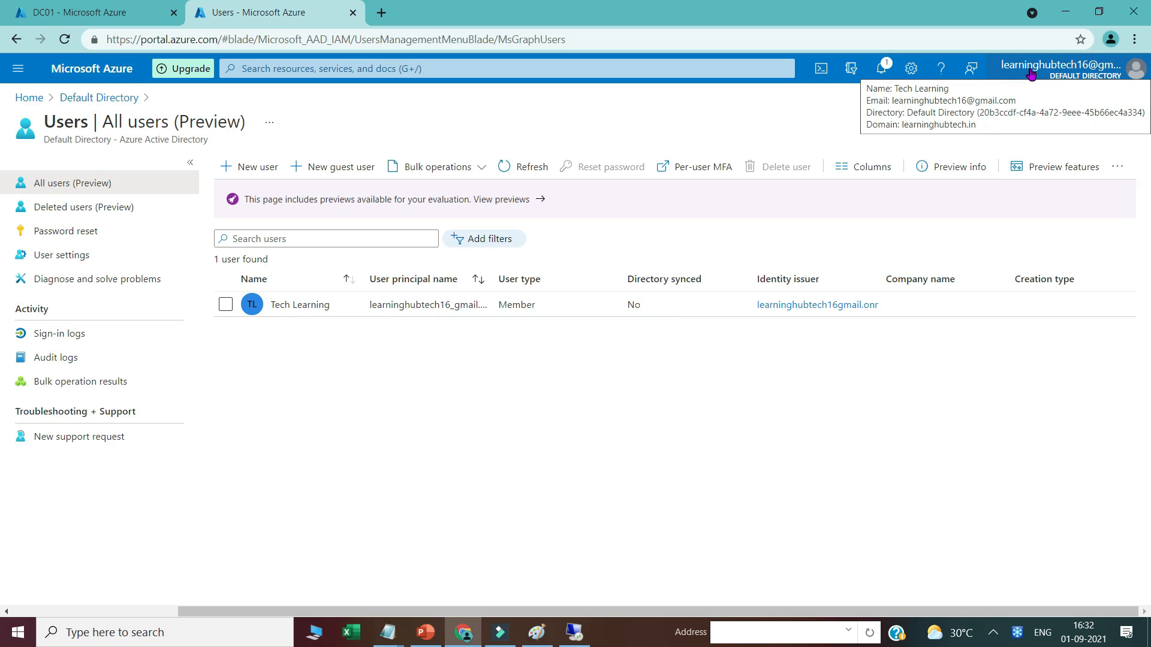
pyautogui.click(535, 630)
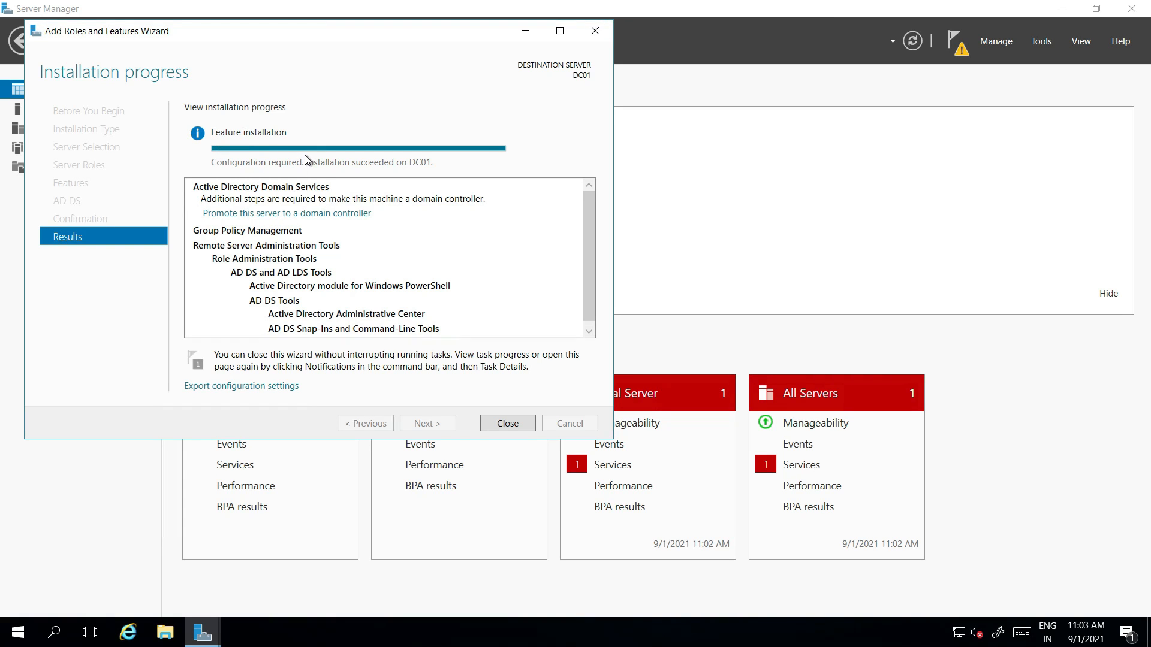
# Step: Start domain controller promotion as a new forest with root domain learninghubtech.in
pyautogui.click(503, 423)
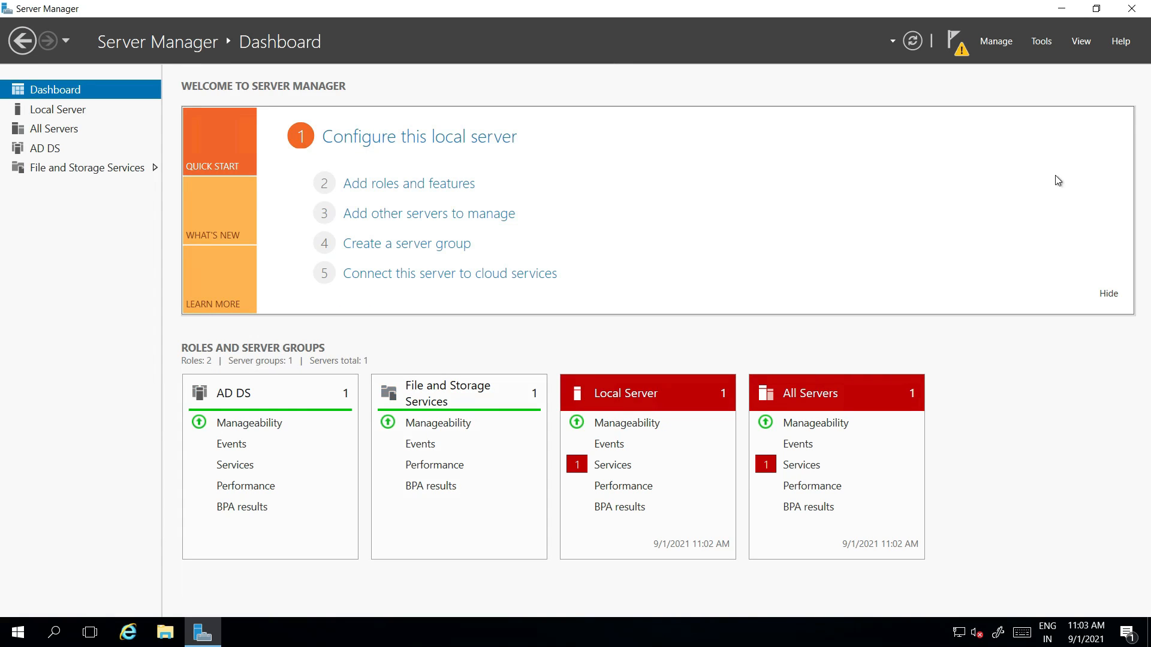
pyautogui.click(954, 53)
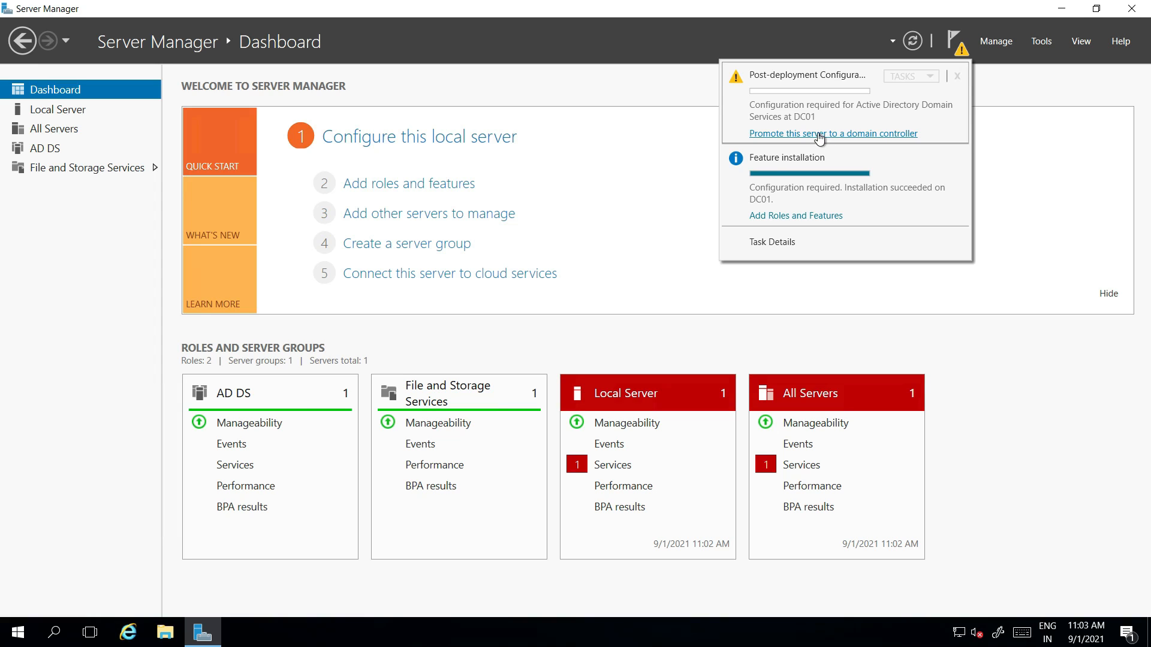
pyautogui.click(789, 138)
pyautogui.click(789, 137)
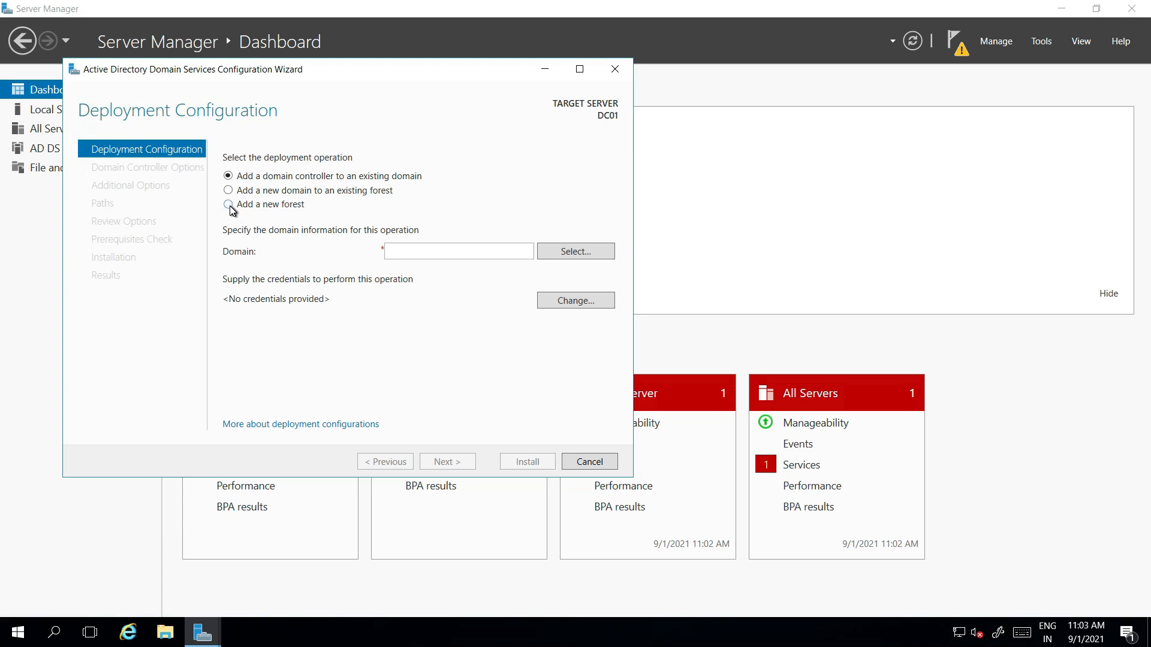
pyautogui.click(388, 251)
pyautogui.write('learningh')
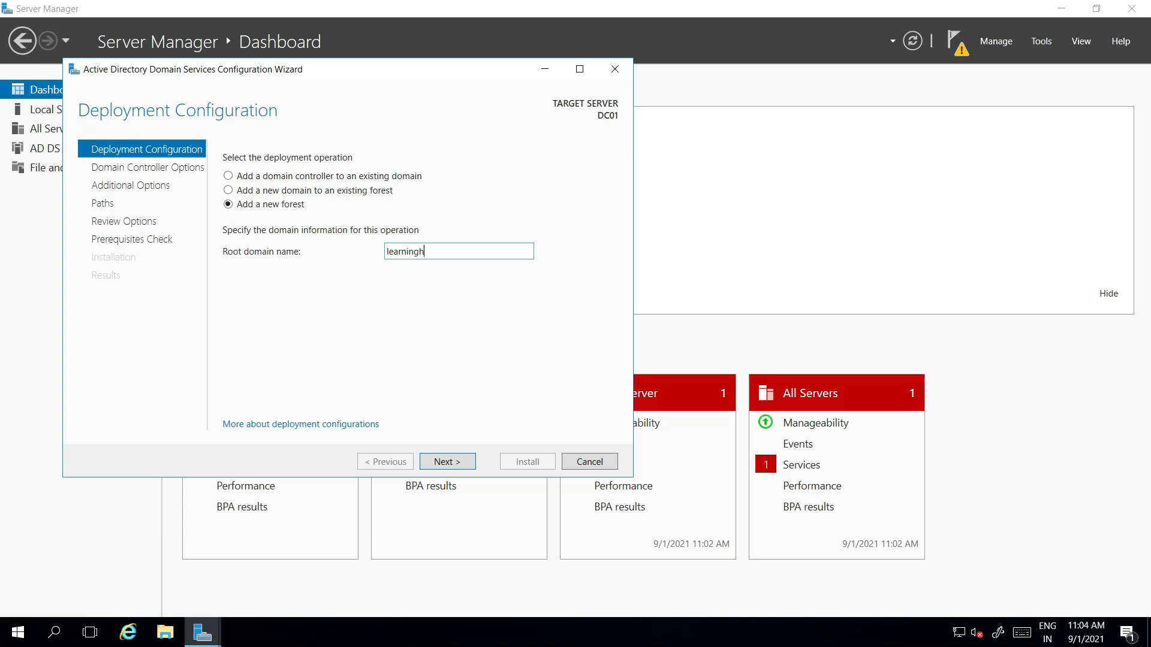
pyautogui.write('ubtech.in')
# Step: Enter the Directory Services Restore Mode password on the domain controller options page
pyautogui.click(459, 465)
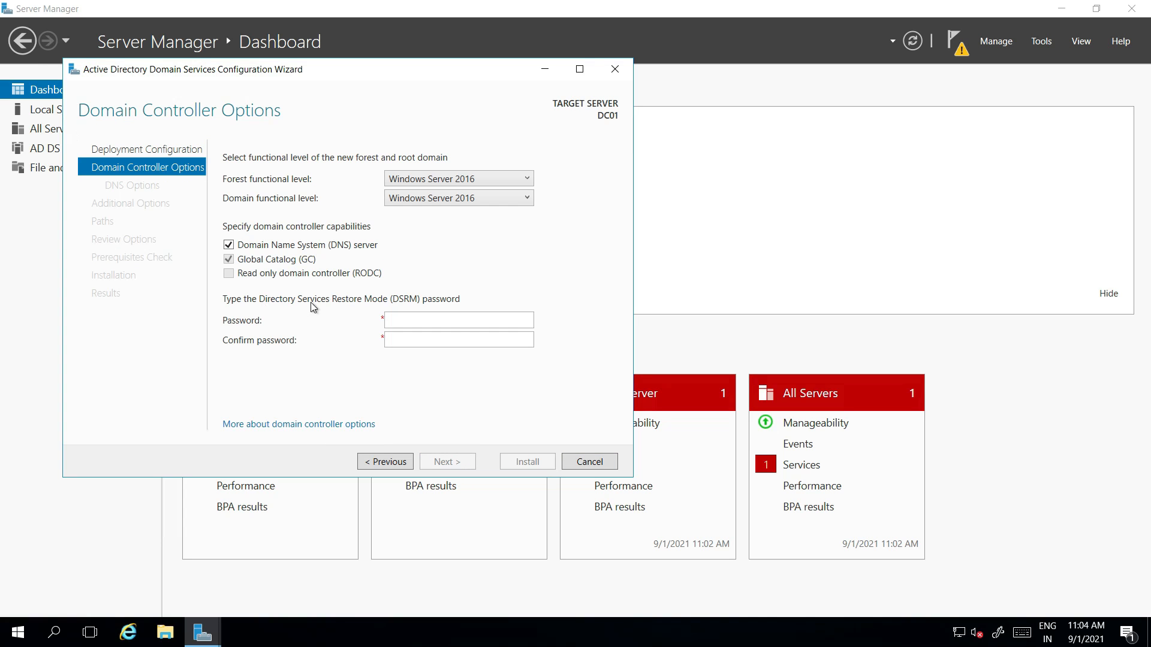
pyautogui.click(408, 317)
pyautogui.write('P@ssw0rd')
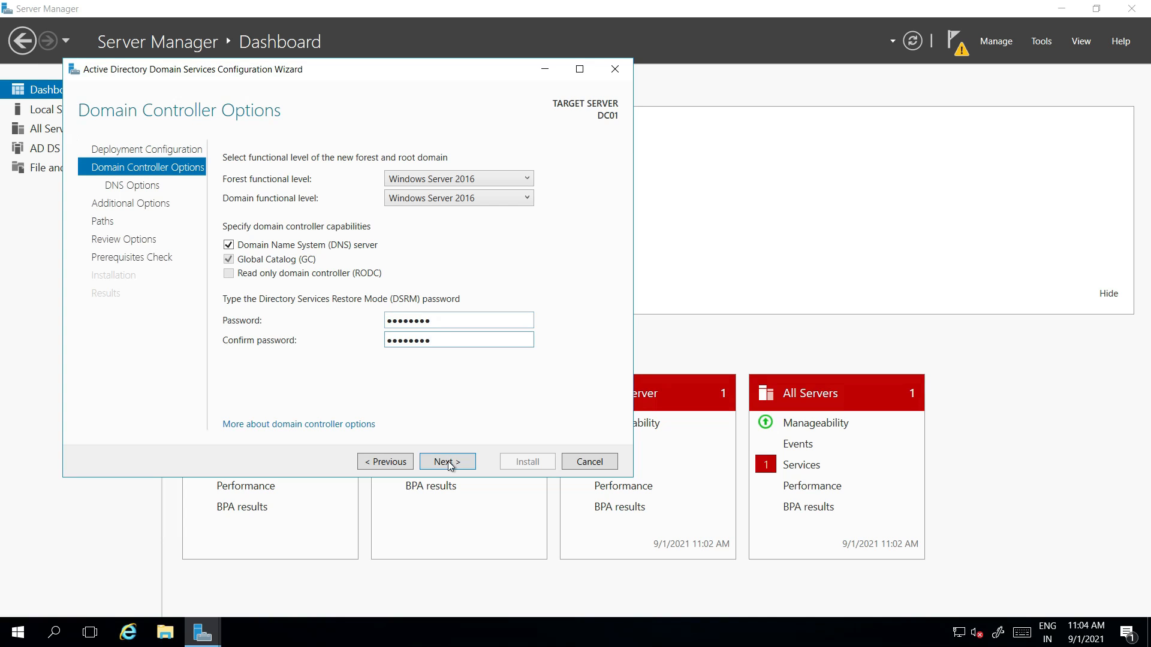
pyautogui.click(448, 461)
# Step: Accept the default DNS, NetBIOS and path settings, pass prerequisites, install AD DS, and restart
pyautogui.click(448, 462)
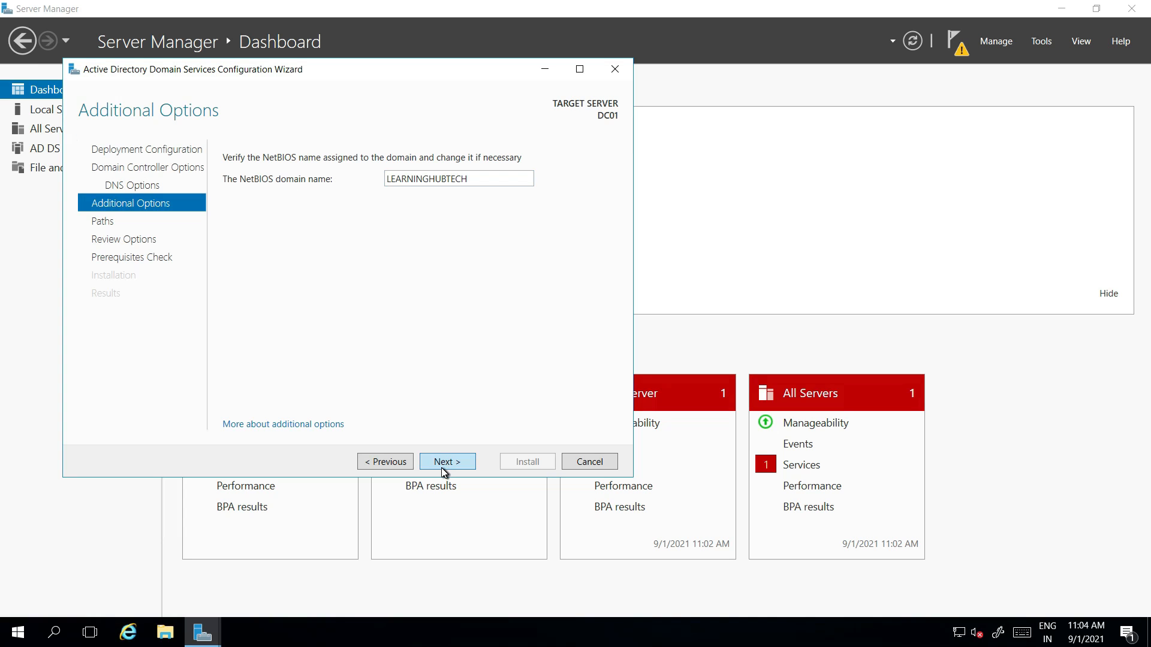
pyautogui.click(441, 466)
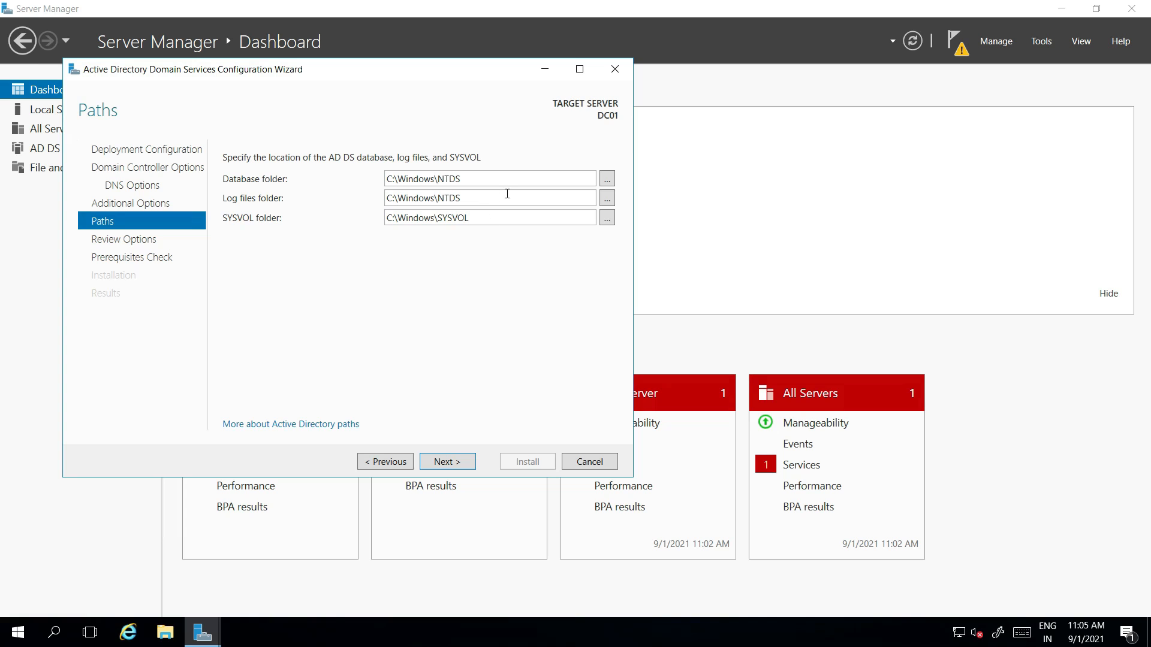
pyautogui.click(442, 463)
pyautogui.click(444, 463)
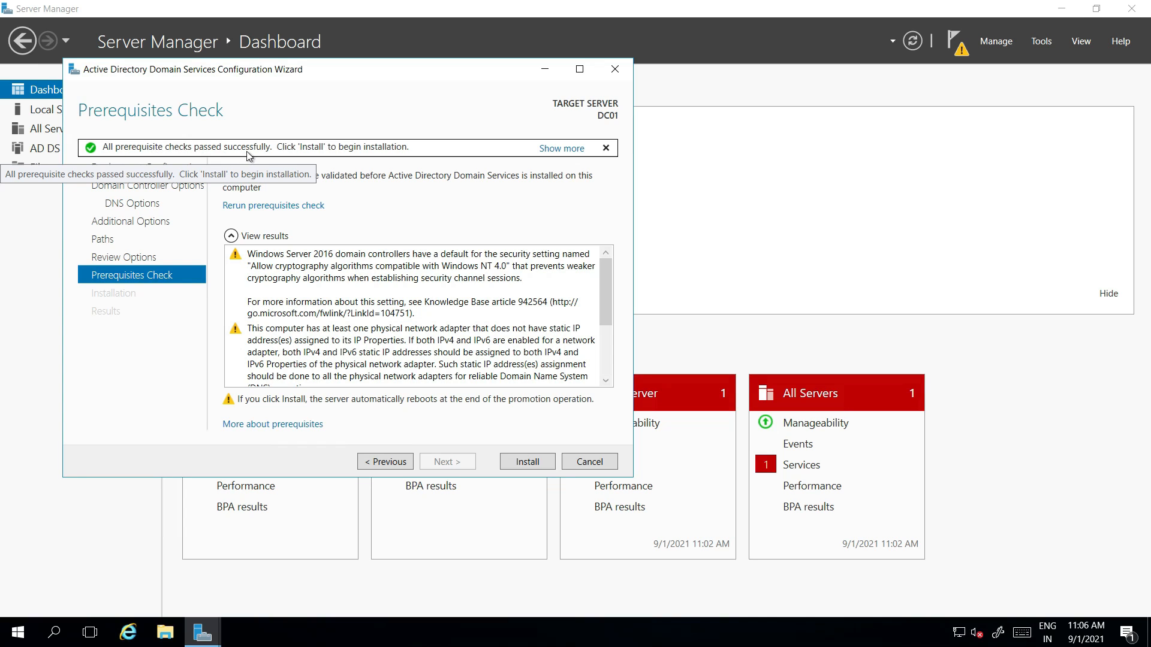
pyautogui.click(527, 462)
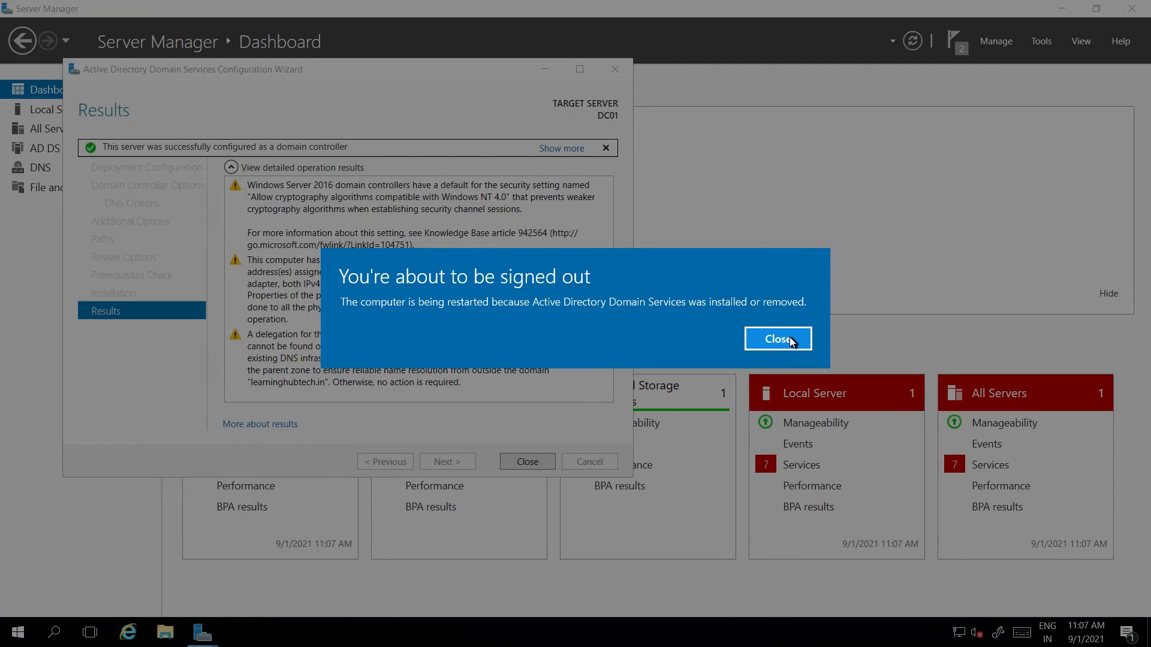
pyautogui.click(782, 337)
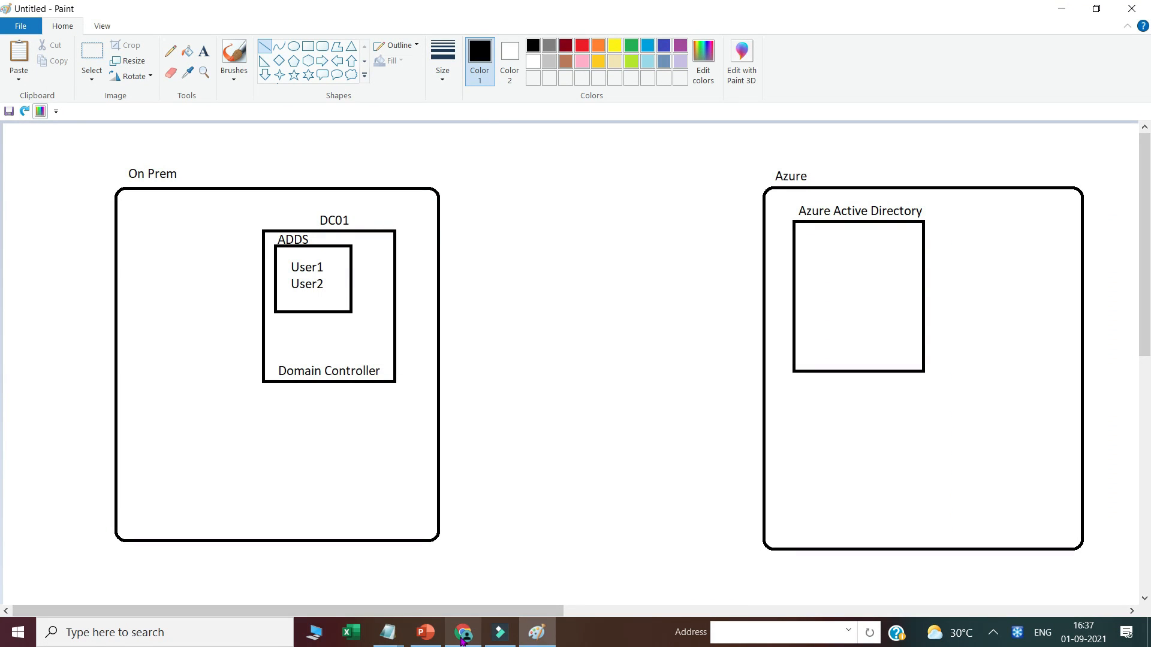
# Step: Download and open DC01's RDP file, sign in, and accept the certificate warning
pyautogui.click(461, 636)
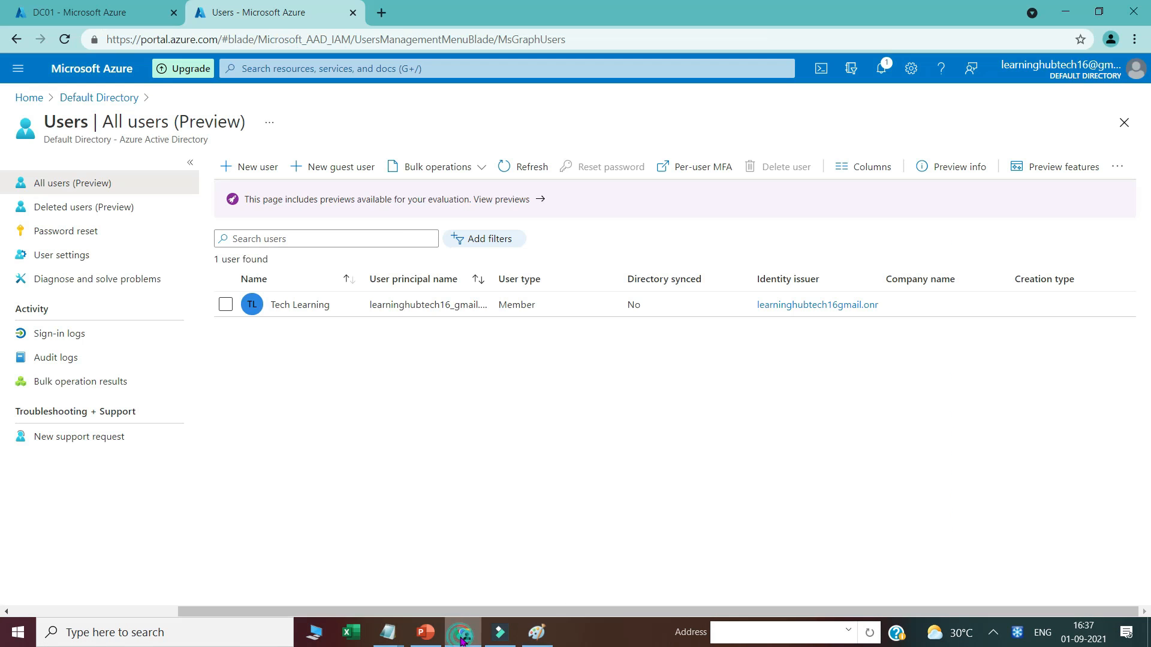
pyautogui.click(68, 13)
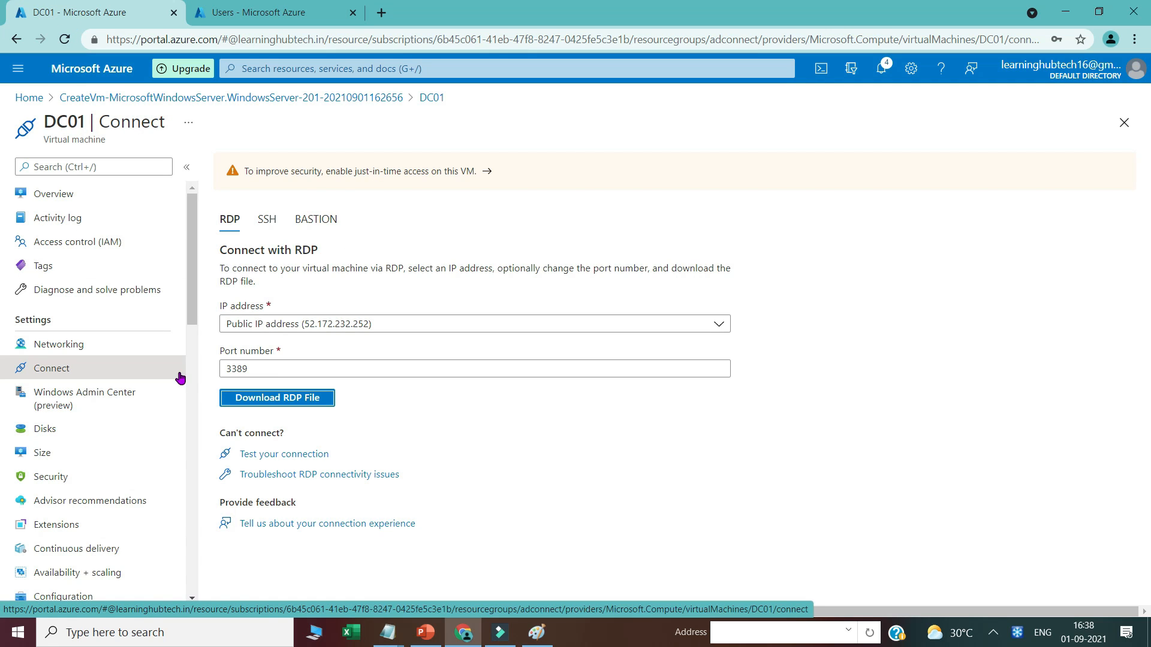
pyautogui.click(256, 402)
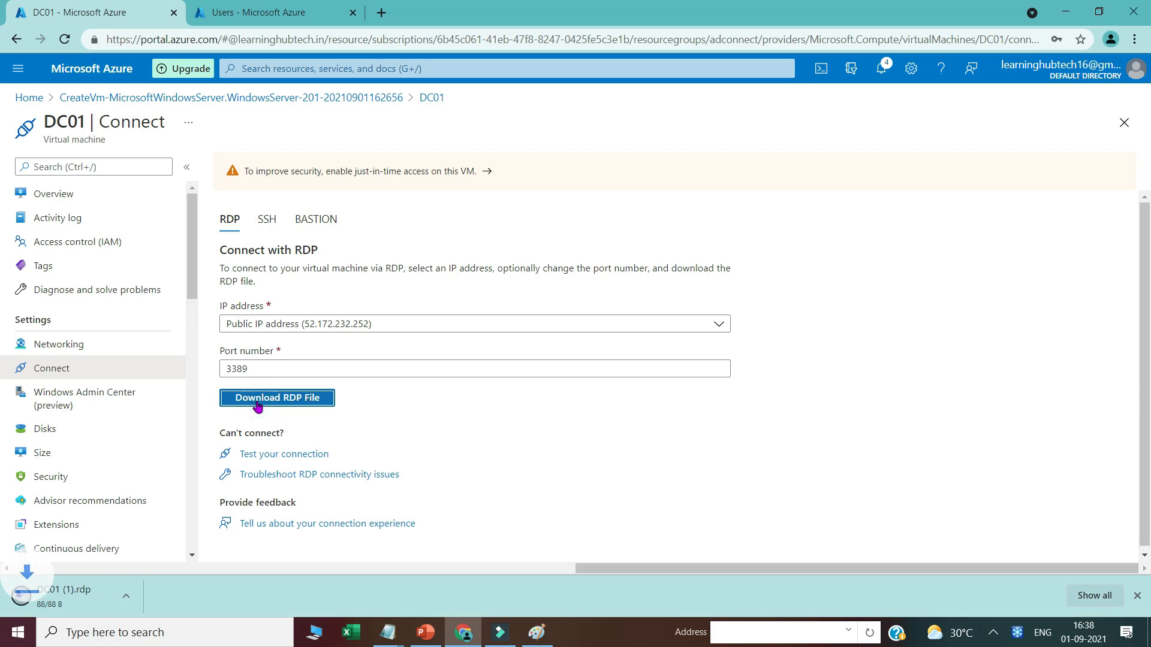
pyautogui.click(52, 595)
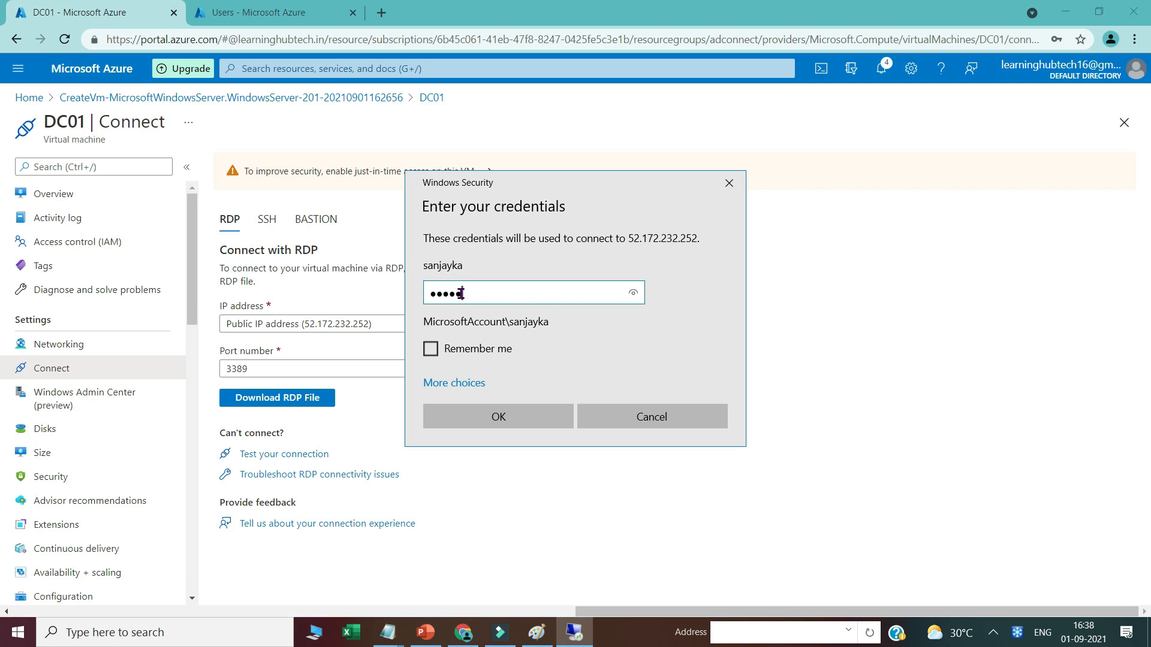
pyautogui.press('Return')
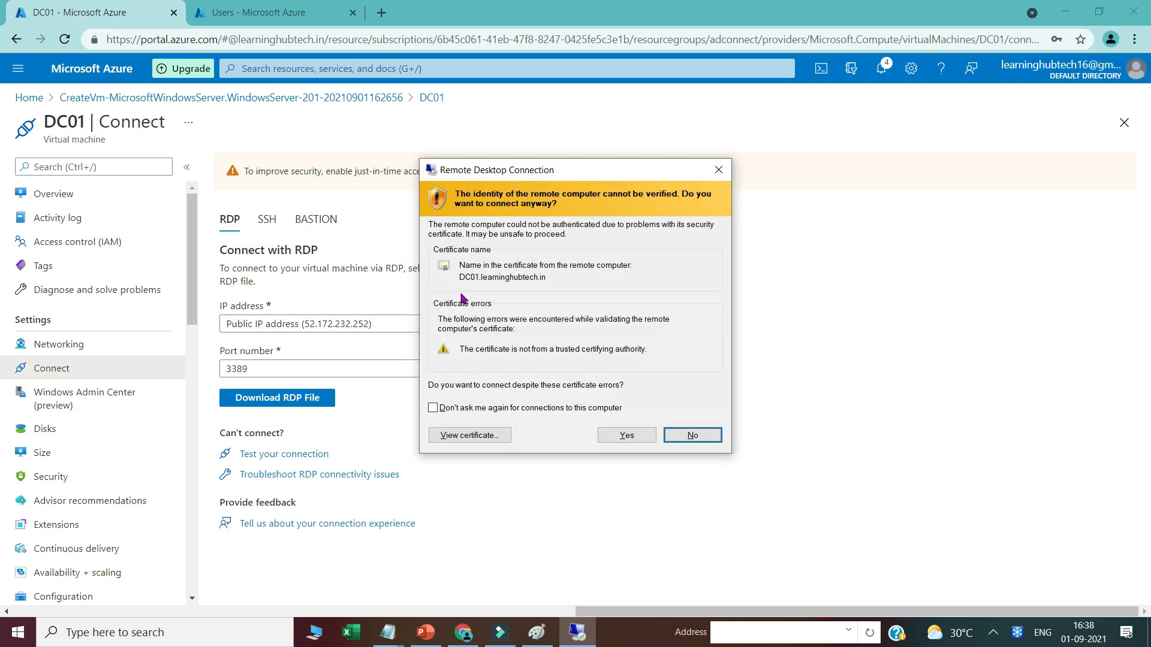
pyautogui.click(607, 437)
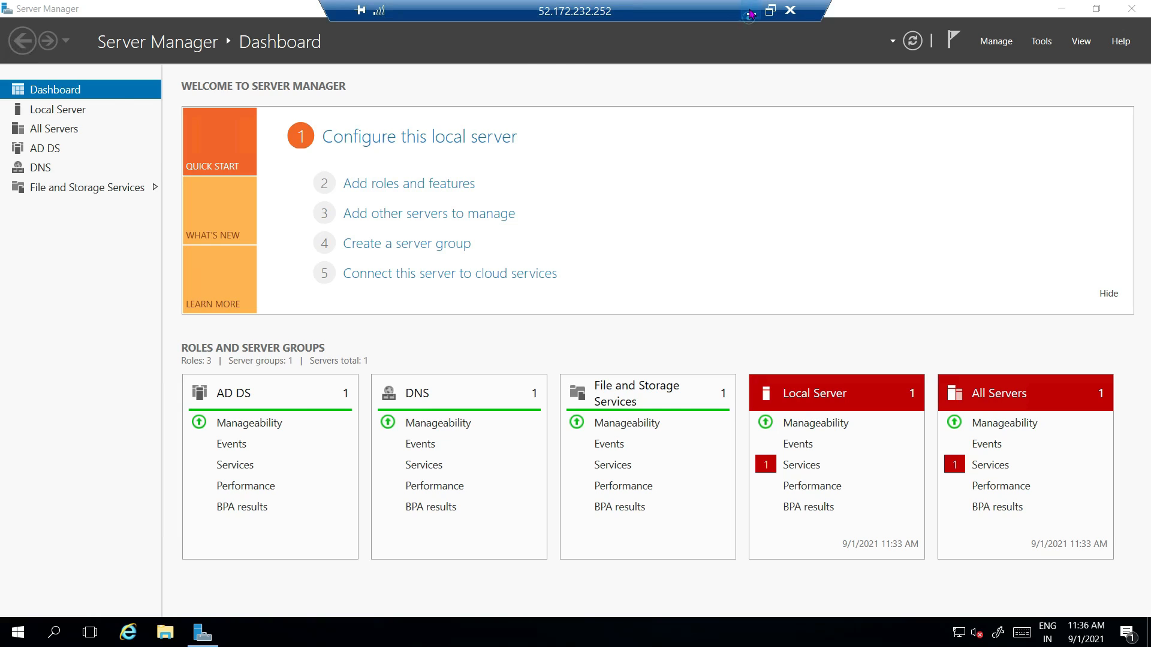
# Step: Launch Active Directory Users and Computers from Administrative Tools and expand learninghubtech.in
pyautogui.click(746, 18)
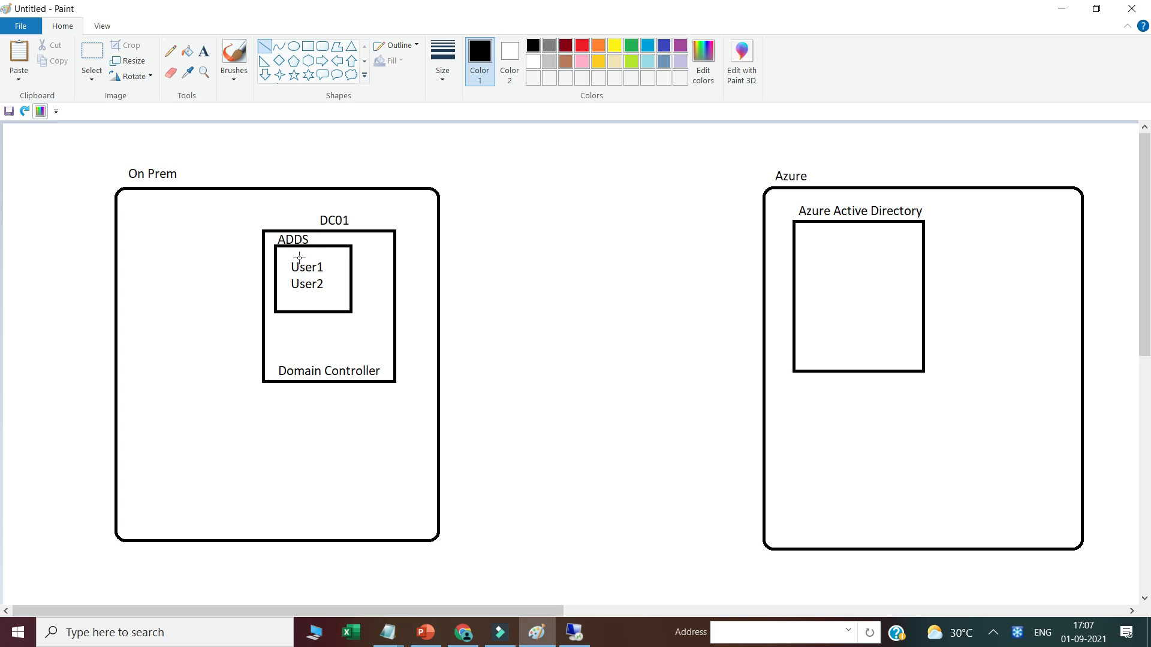
pyautogui.click(568, 639)
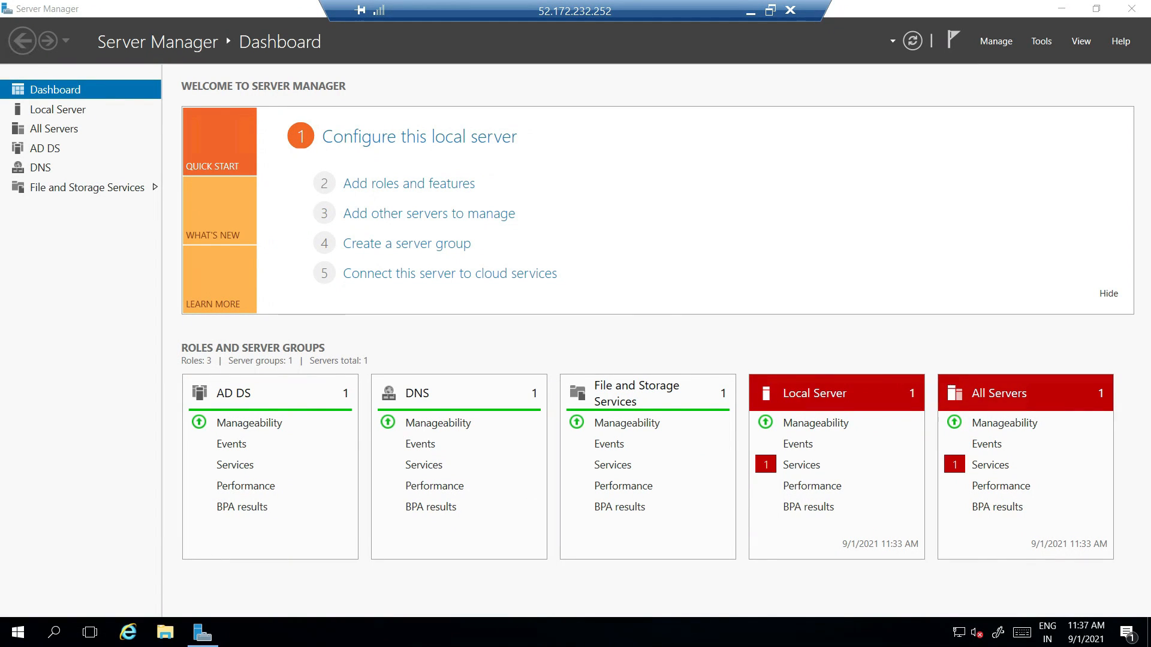
pyautogui.click(9, 640)
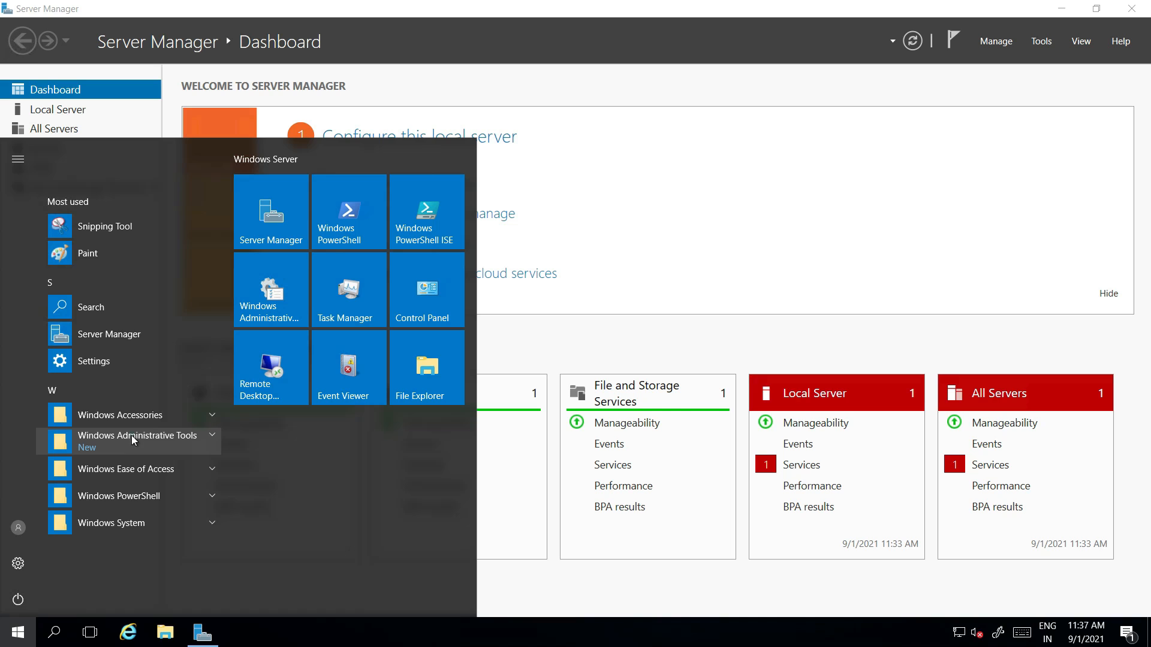
pyautogui.click(131, 437)
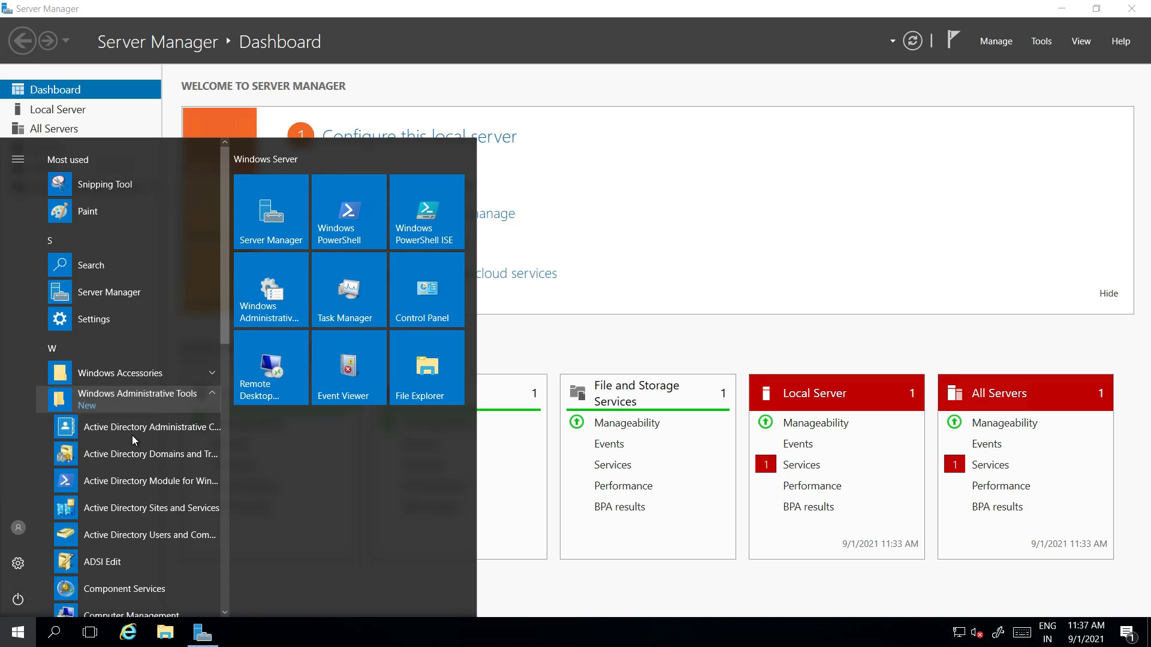
pyautogui.click(120, 534)
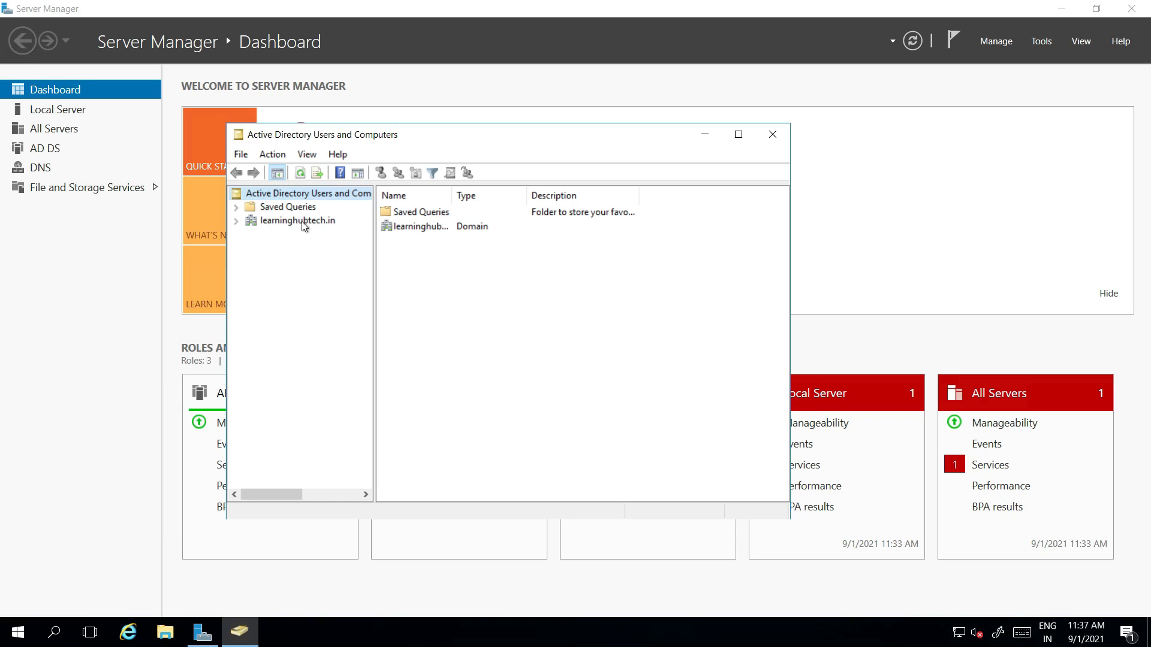
pyautogui.click(236, 221)
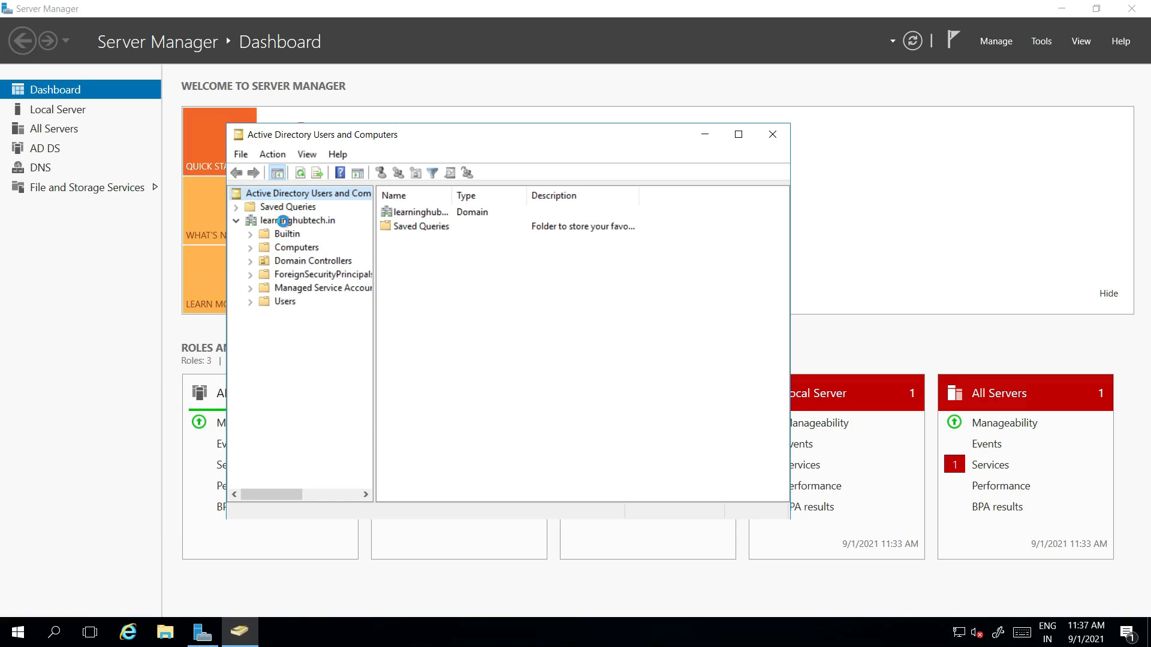
# Step: Create an organizational unit named India under learninghubtech.in
pyautogui.rightClick(284, 225)
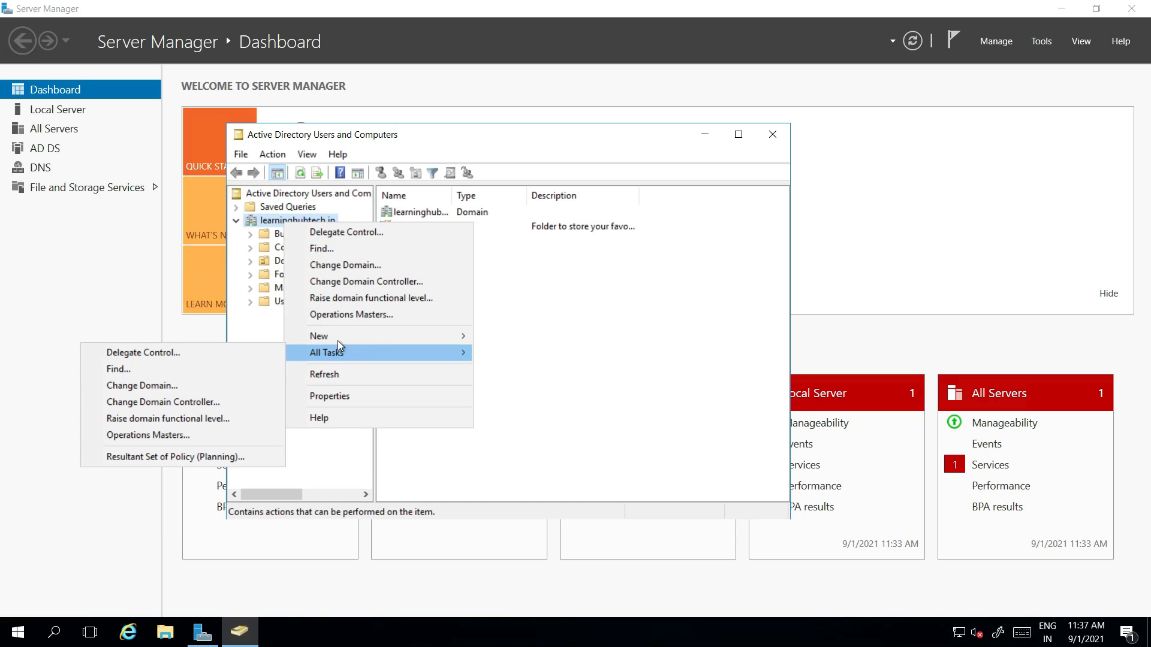
pyautogui.moveTo(338, 339)
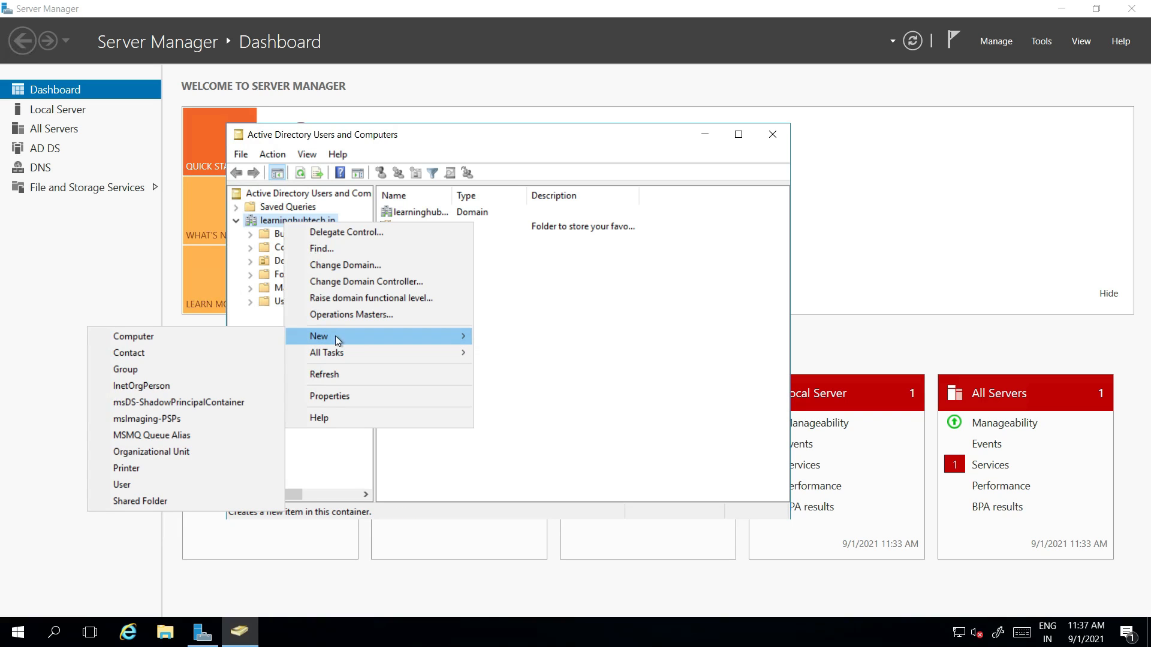
pyautogui.click(178, 454)
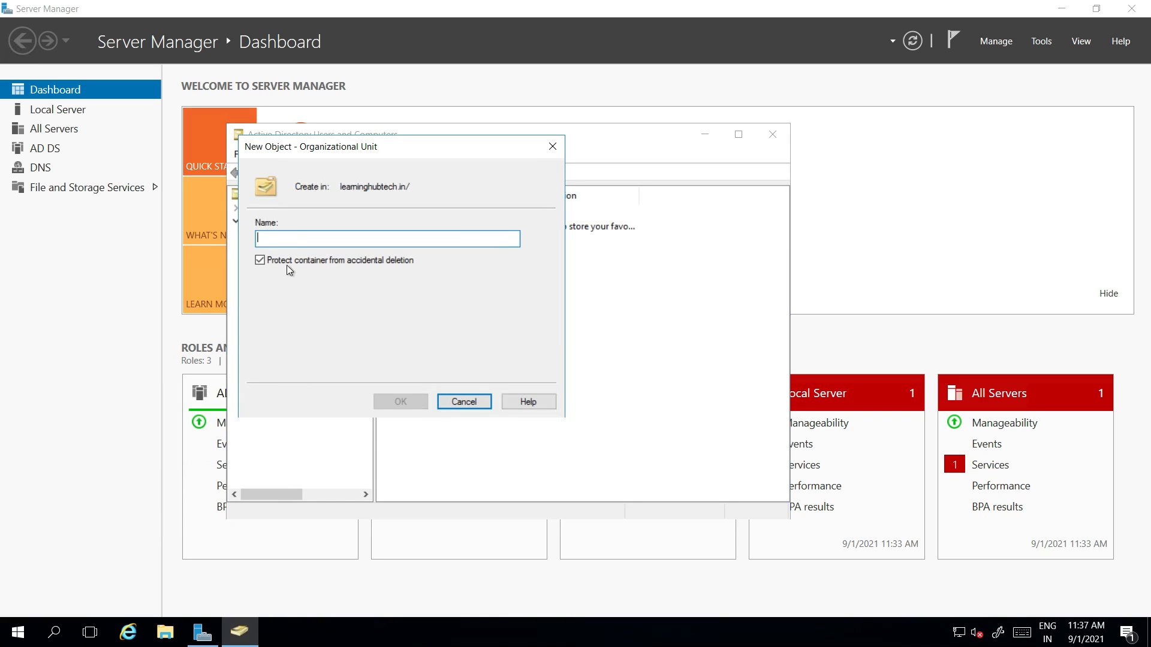
pyautogui.write('India')
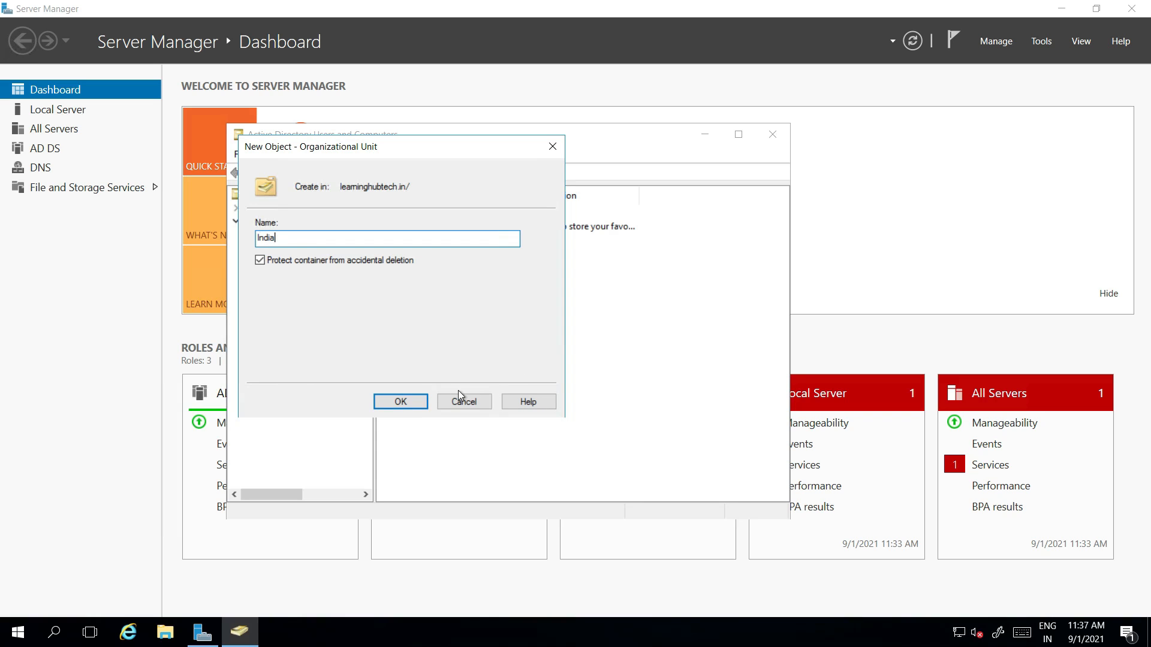
pyautogui.click(401, 402)
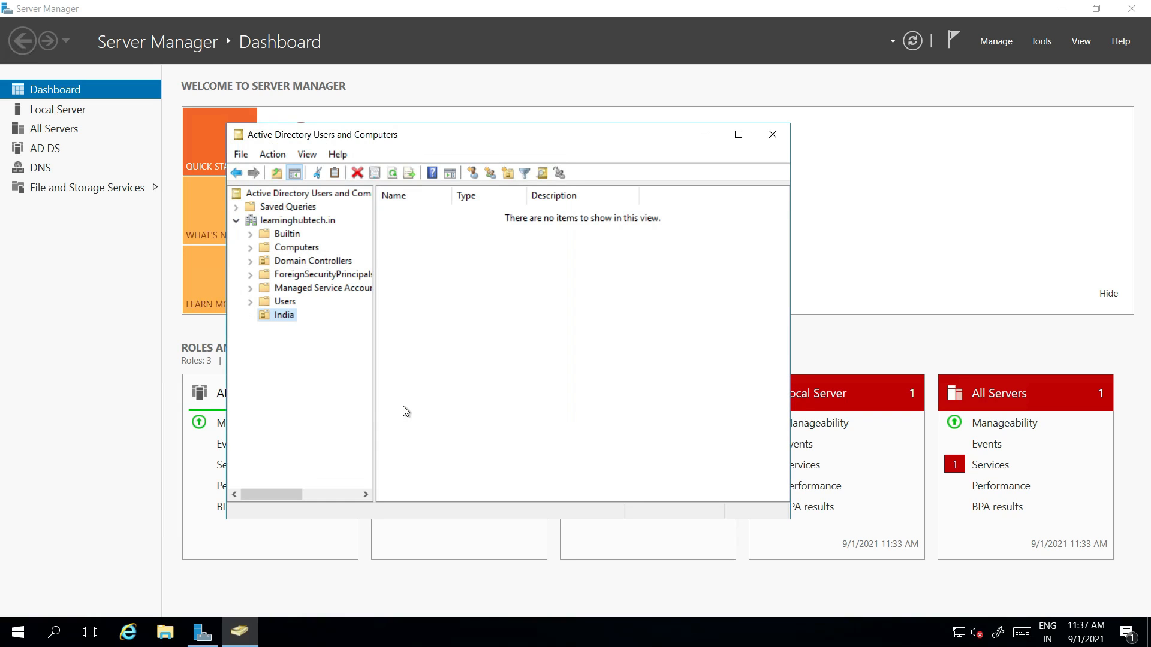
# Step: Create user1 in the India OU through the New User wizard
pyautogui.rightClick(287, 316)
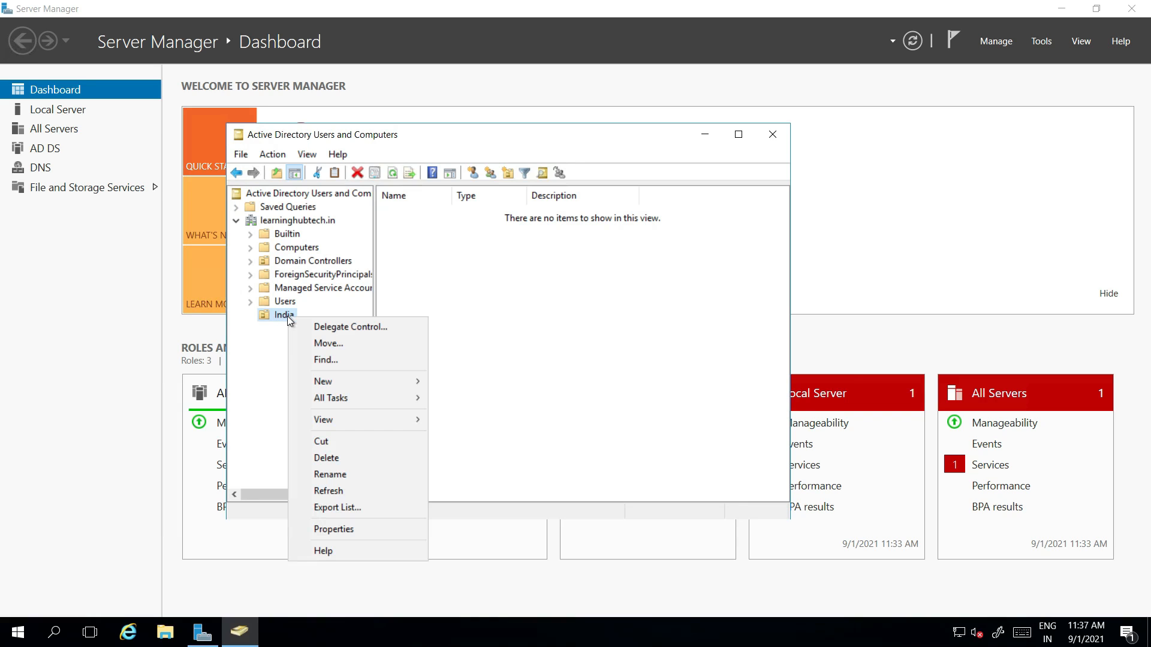
pyautogui.moveTo(328, 380)
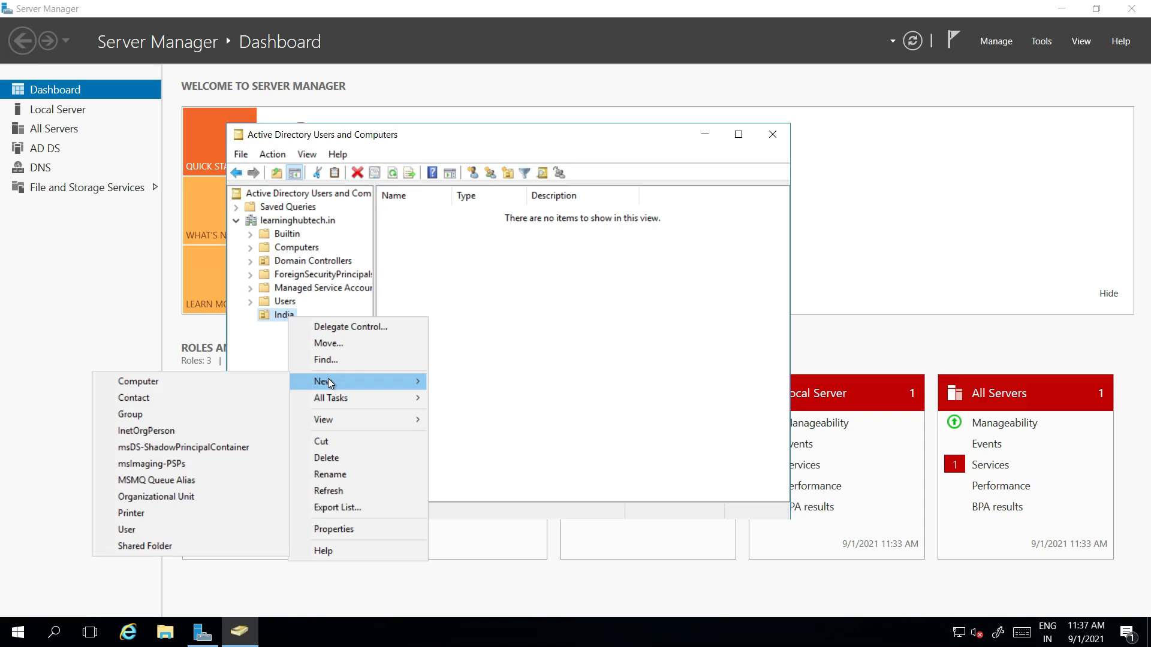
pyautogui.click(144, 529)
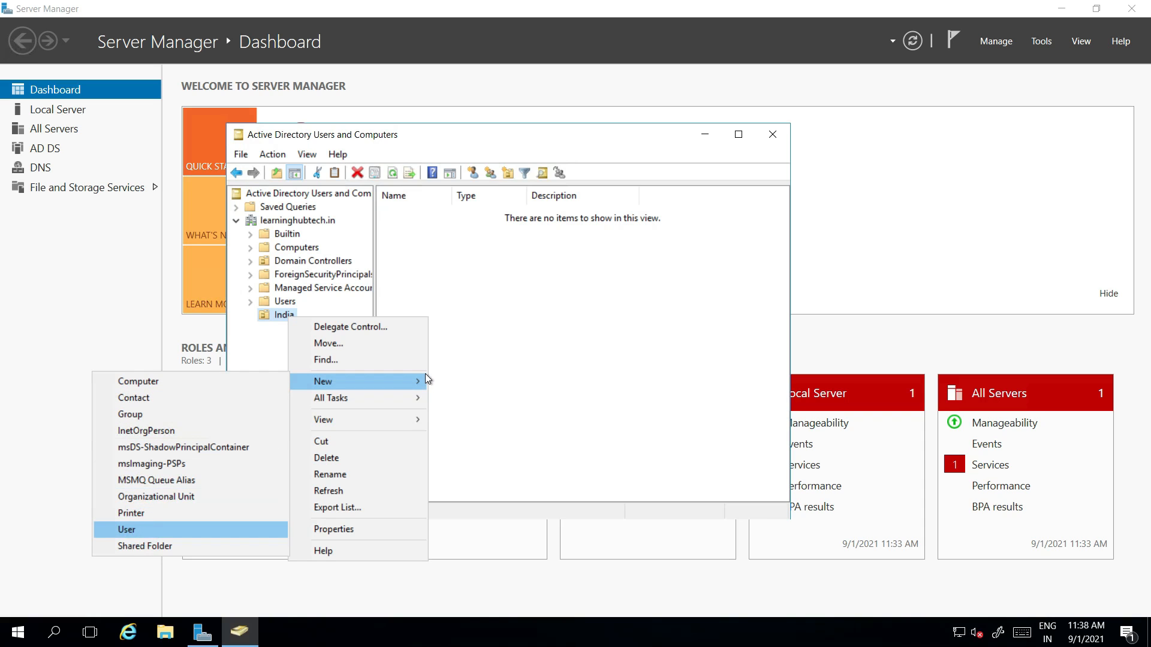
pyautogui.write('user1')
pyautogui.click(273, 312)
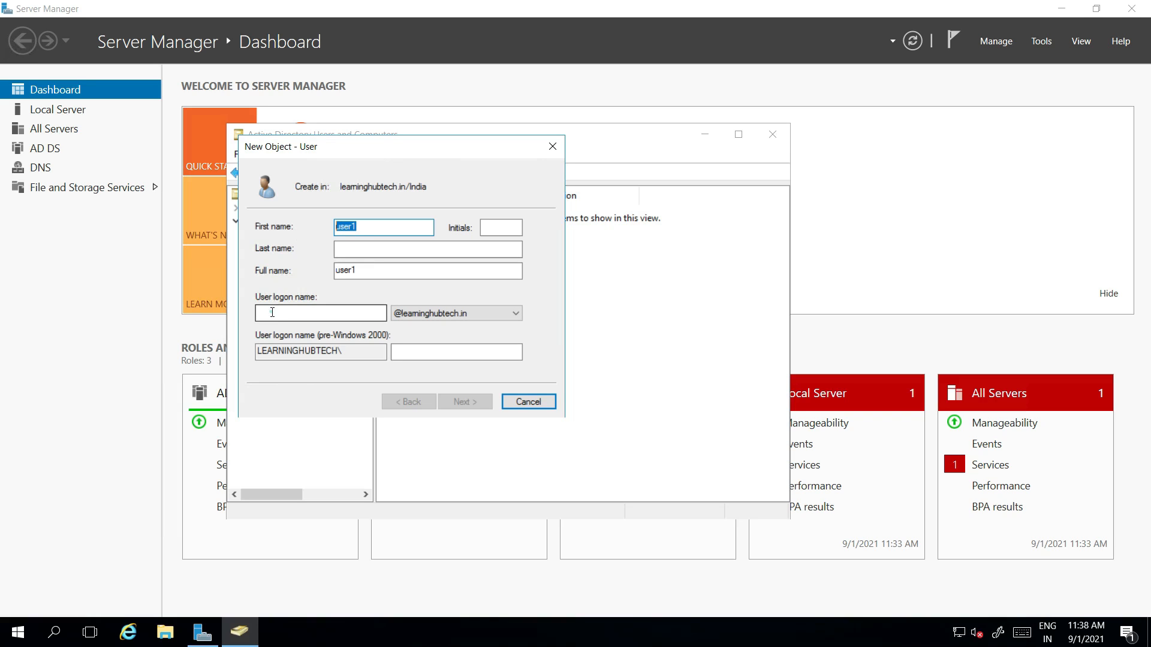
pyautogui.write('user1')
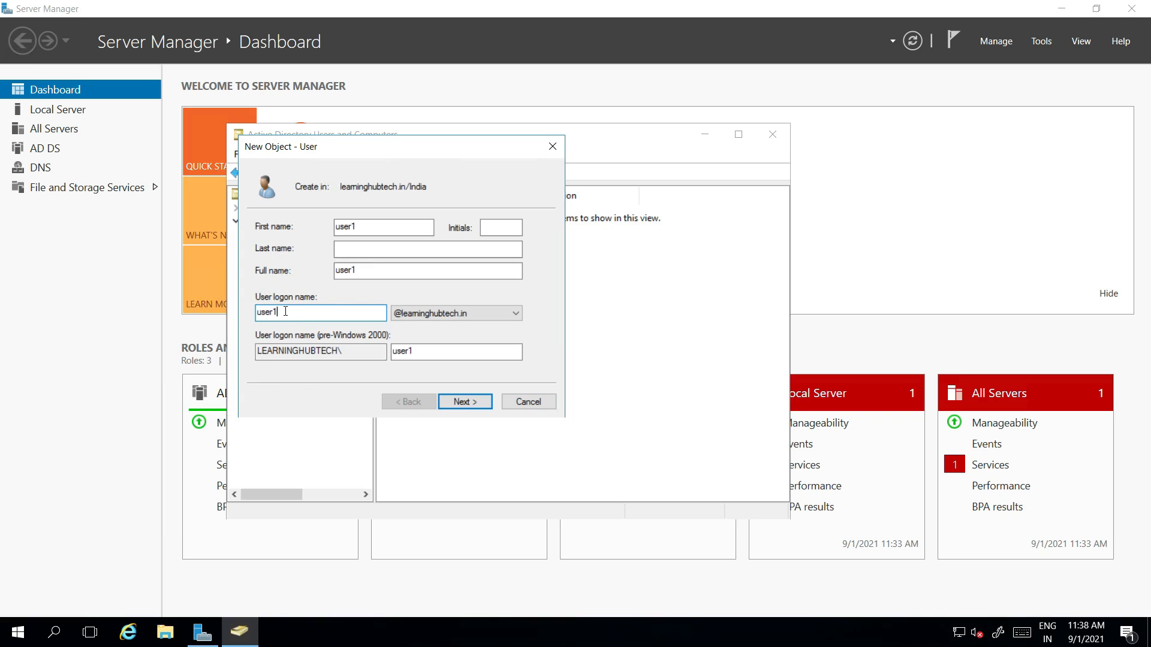
pyautogui.click(459, 402)
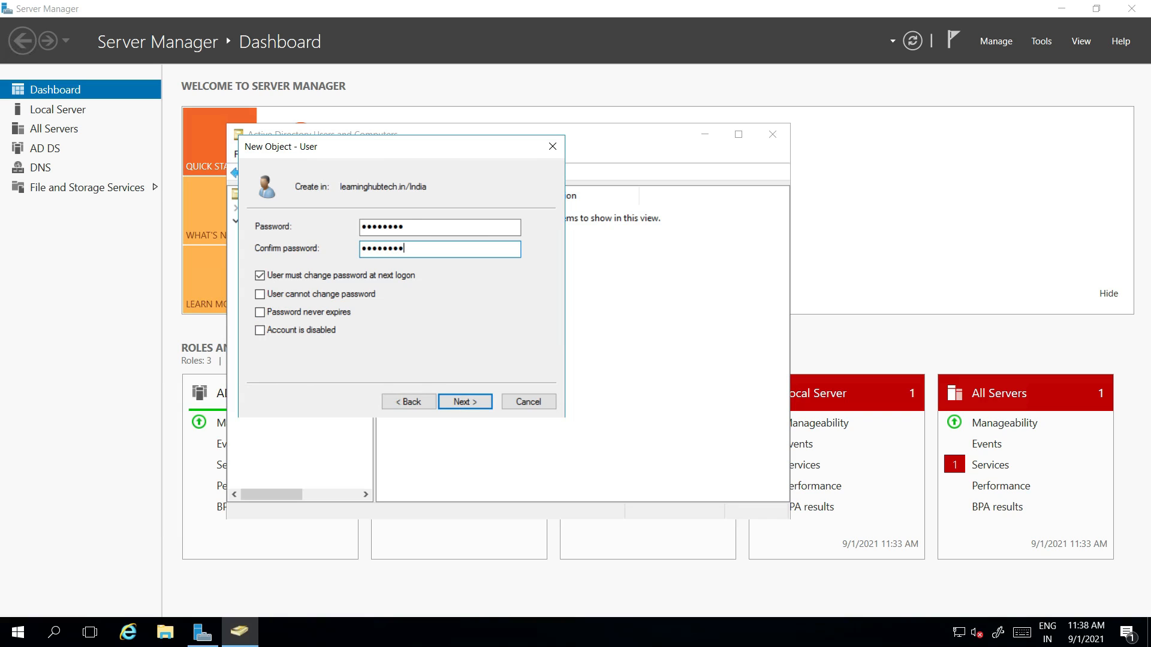
pyautogui.click(464, 401)
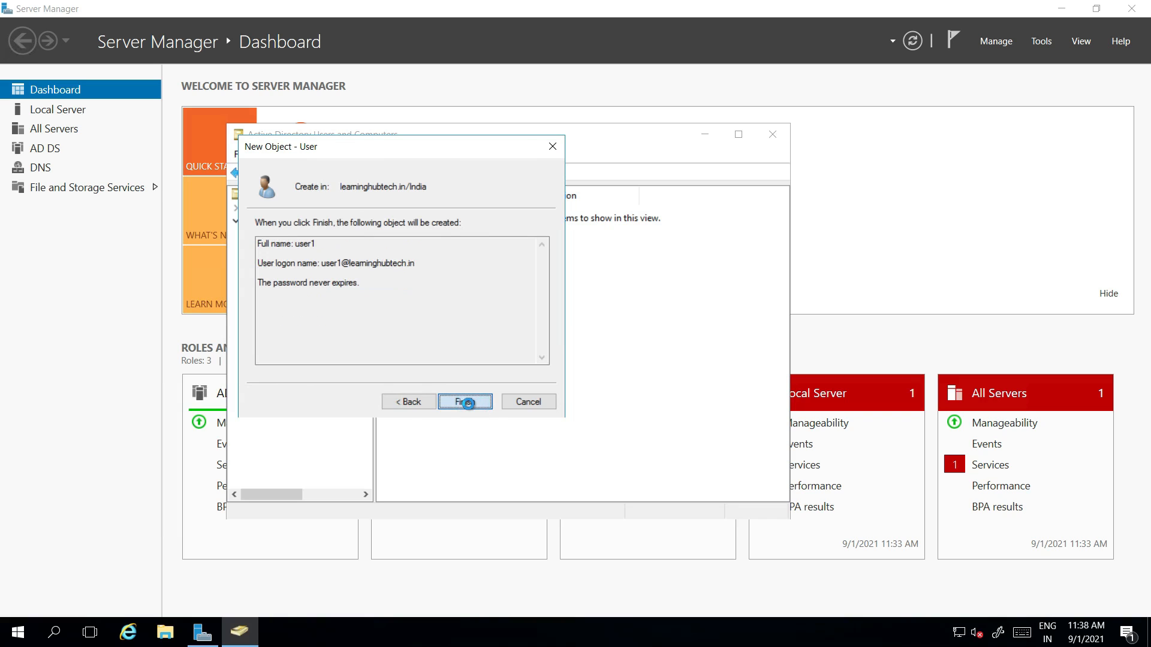
pyautogui.click(465, 401)
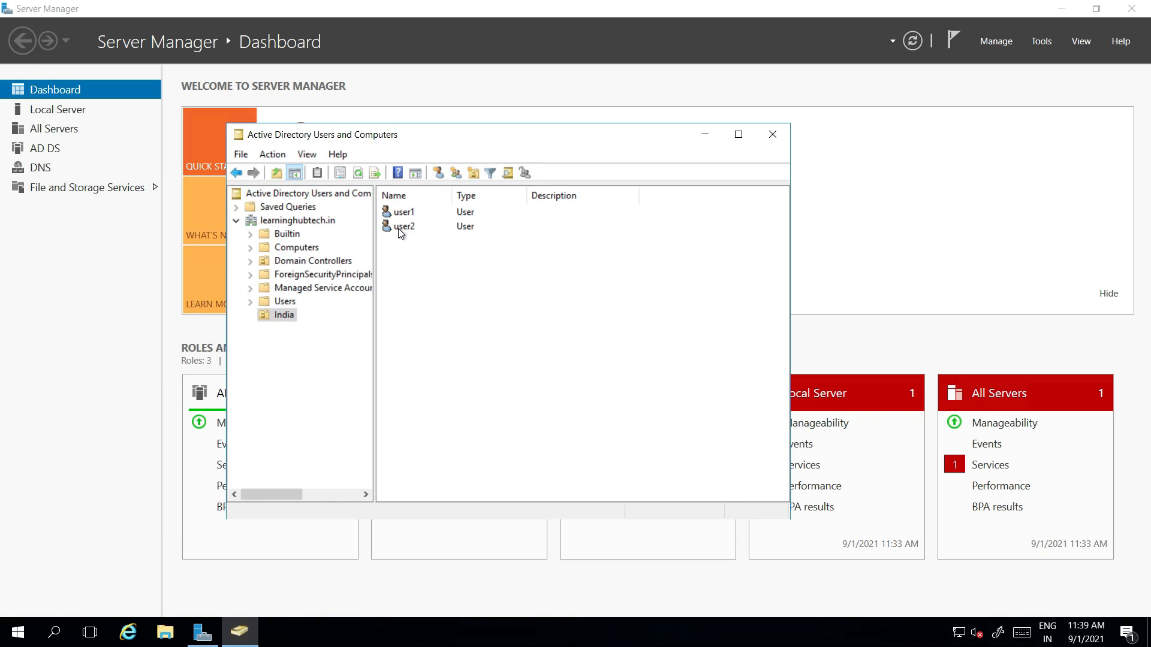
# Step: Refresh India OU to show itadmin, user1 and user2, then minimize the remote session
pyautogui.rightClick(285, 318)
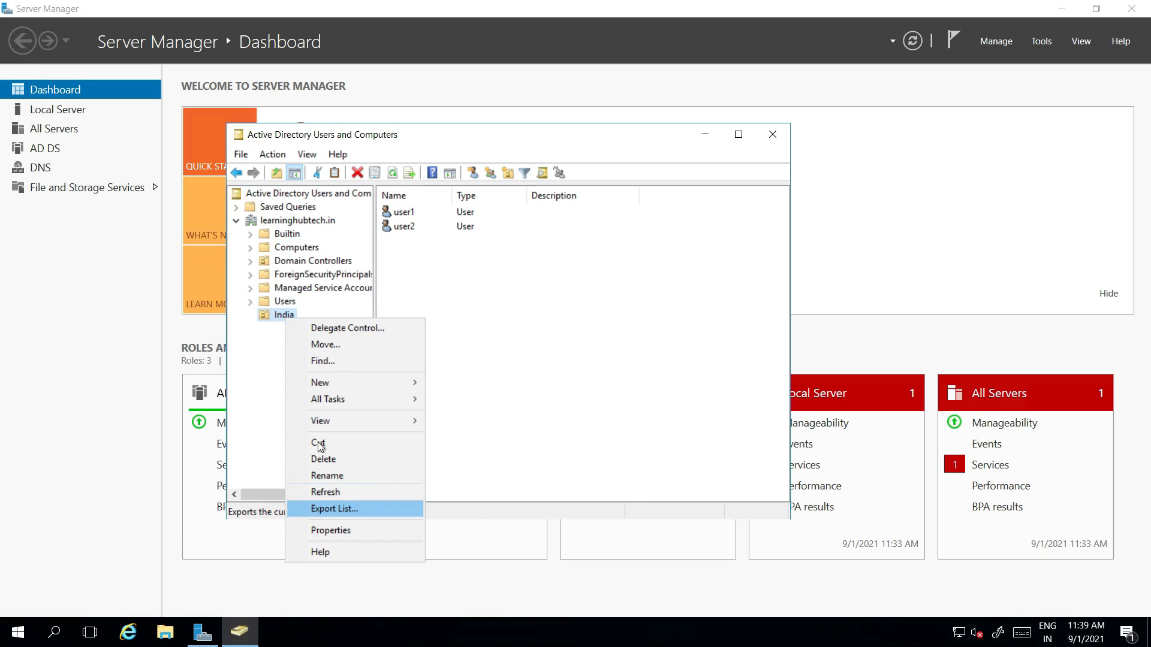
pyautogui.click(480, 297)
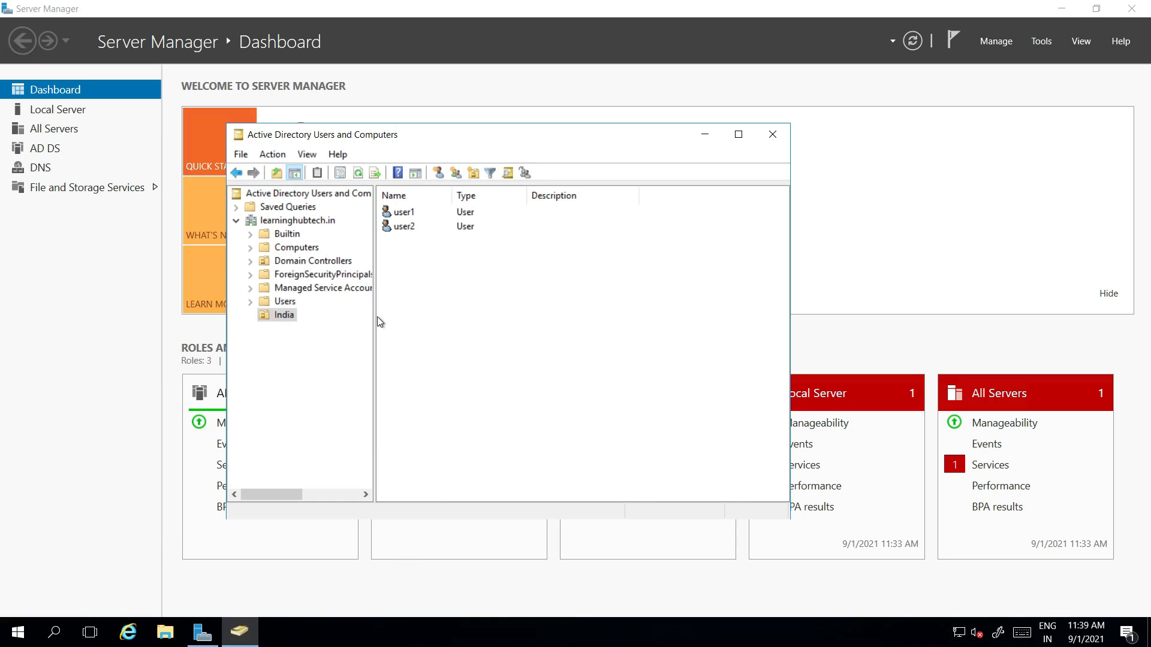
pyautogui.click(286, 316)
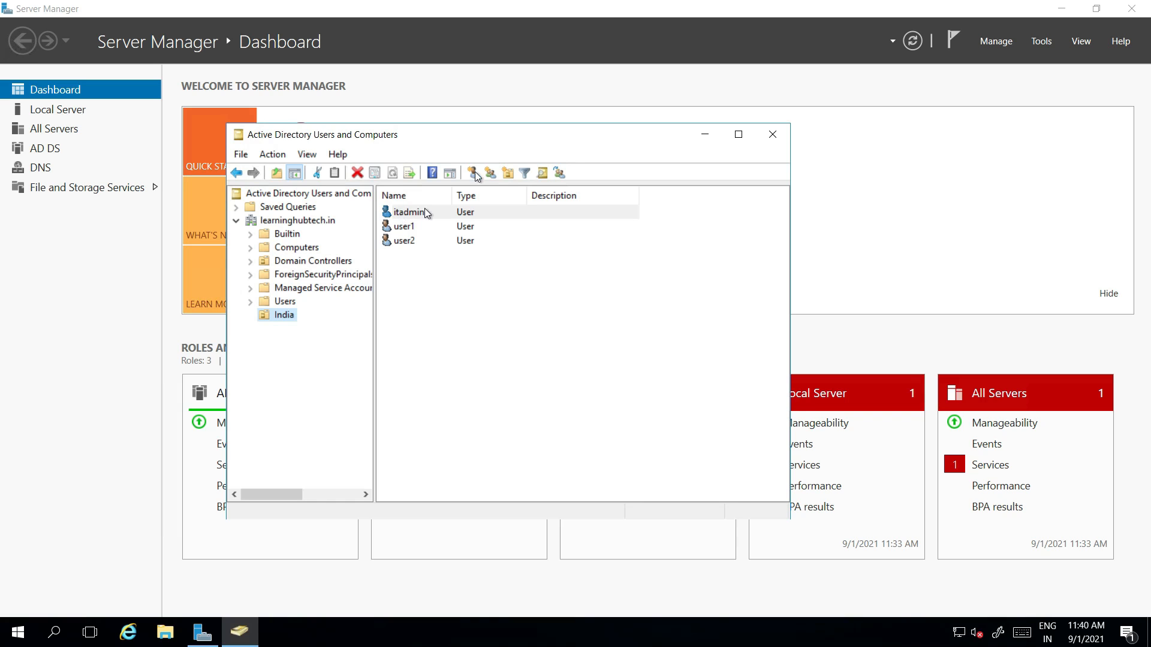
pyautogui.moveTo(617, 7)
pyautogui.click(750, 11)
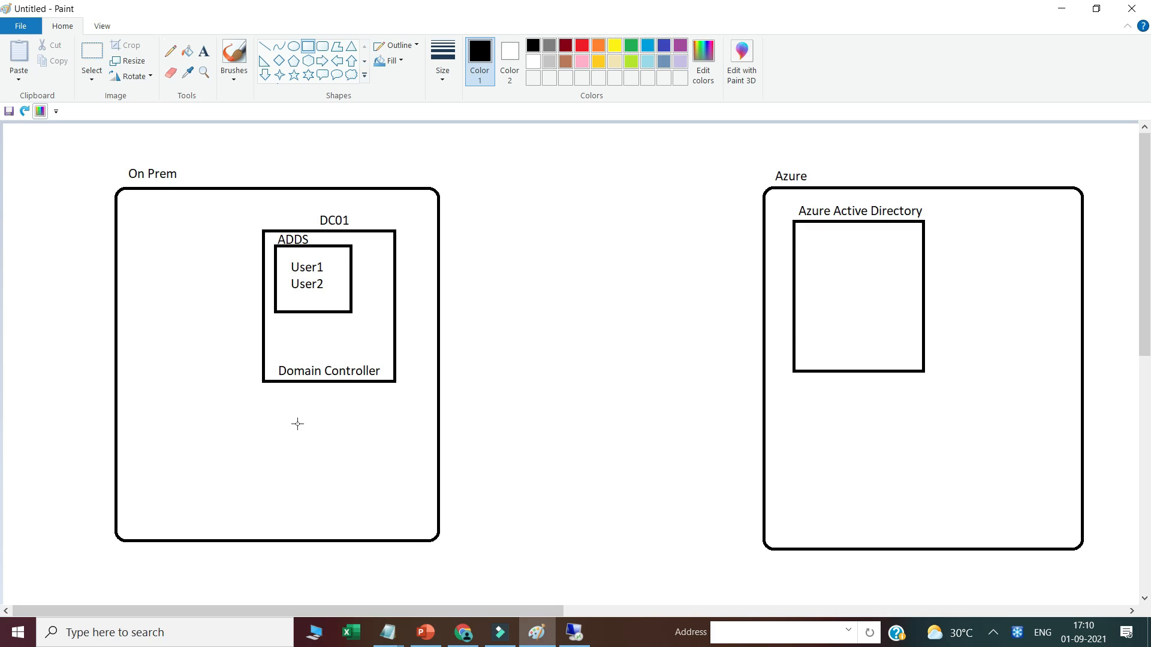
# Step: Remove a test square and the Domain Controller label from the diagram
pyautogui.moveTo(293, 420); pyautogui.dragTo(342, 483)
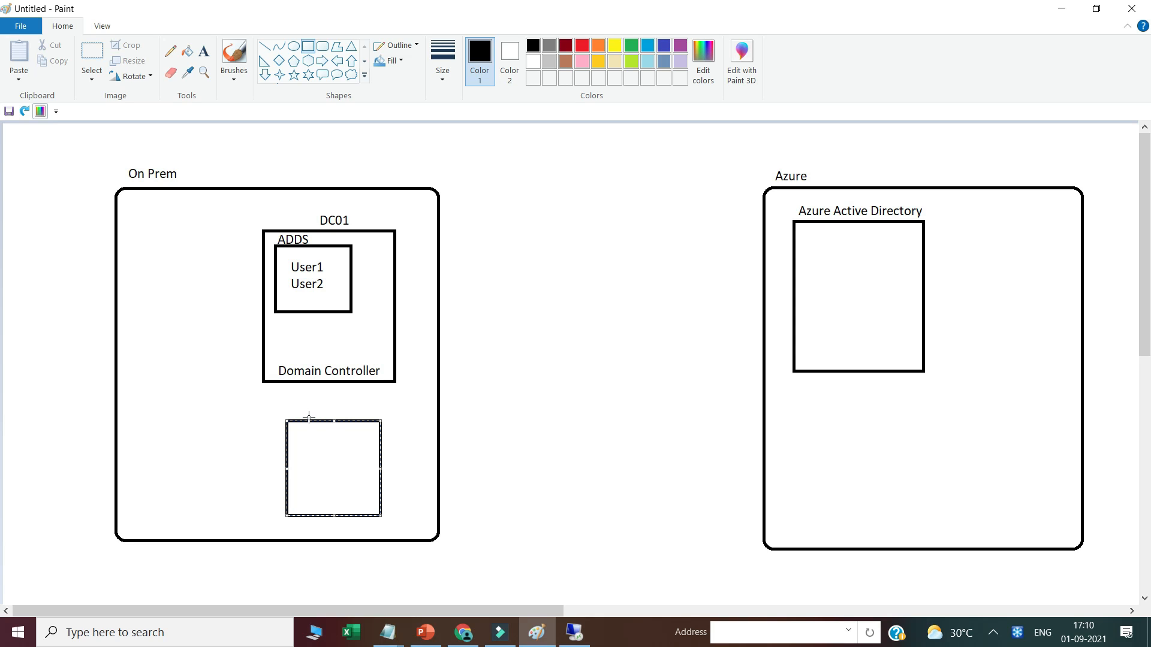
pyautogui.click(225, 416)
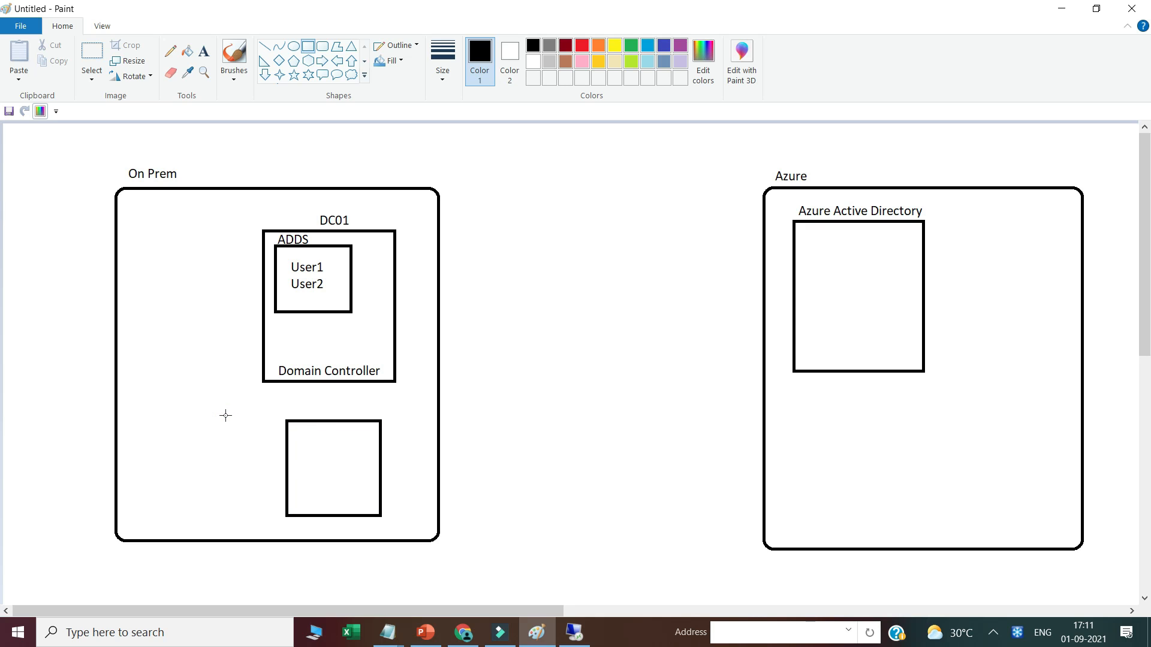
pyautogui.hotkey('ctrl', 'z')
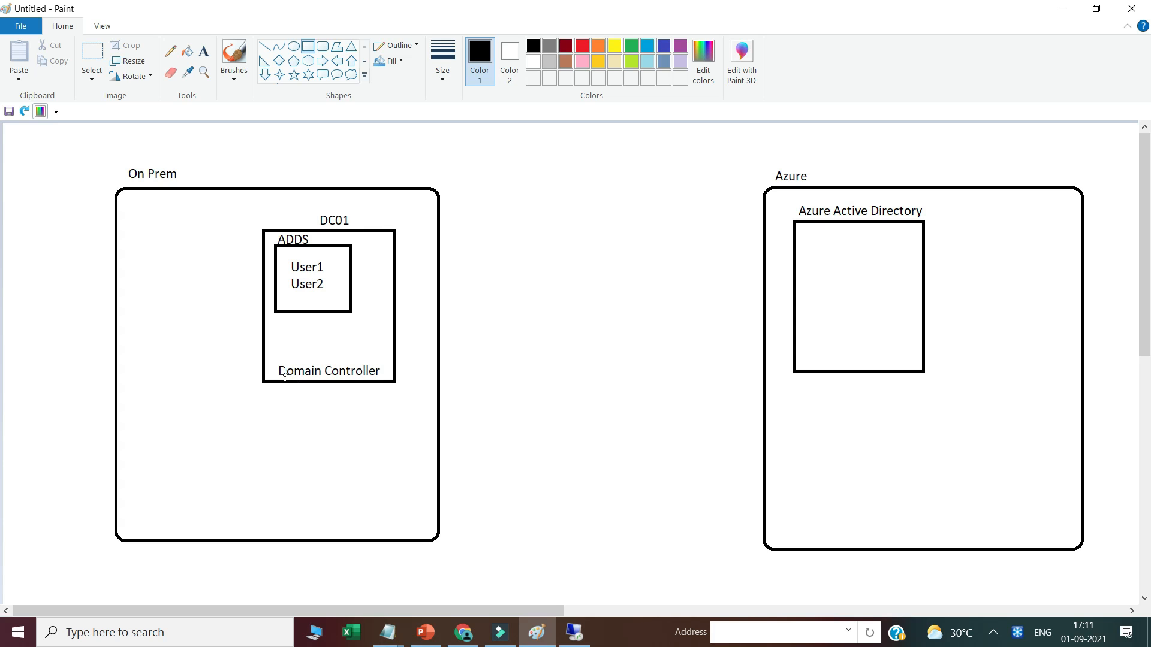
pyautogui.hotkey('ctrl', 'z')
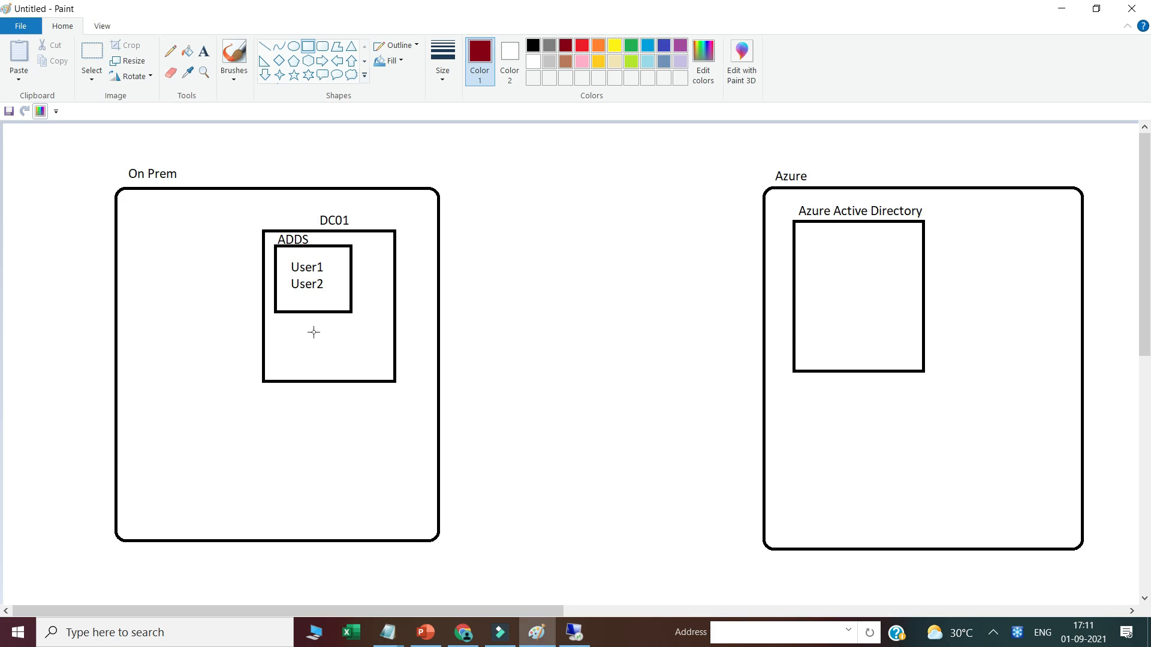
# Step: Draw a dark-red 'Azure AD Connect' box inside the DC01 box, then return to the server
pyautogui.moveTo(320, 334); pyautogui.dragTo(377, 367)
pyautogui.moveTo(378, 368); pyautogui.dragTo(389, 373)
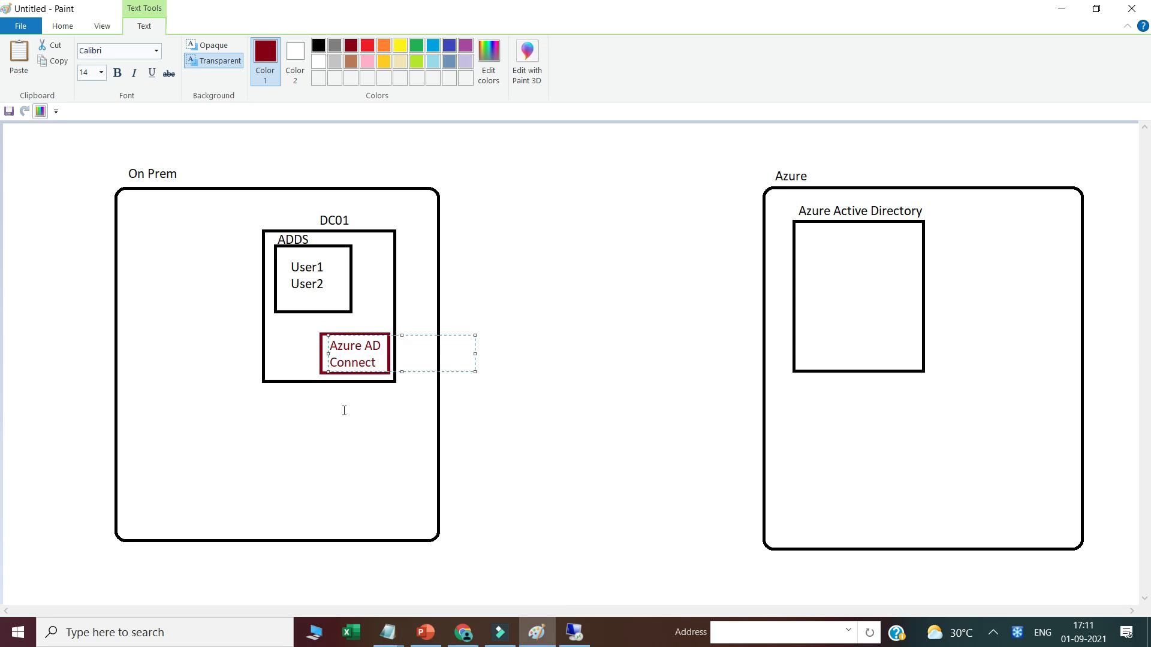
pyautogui.click(344, 411)
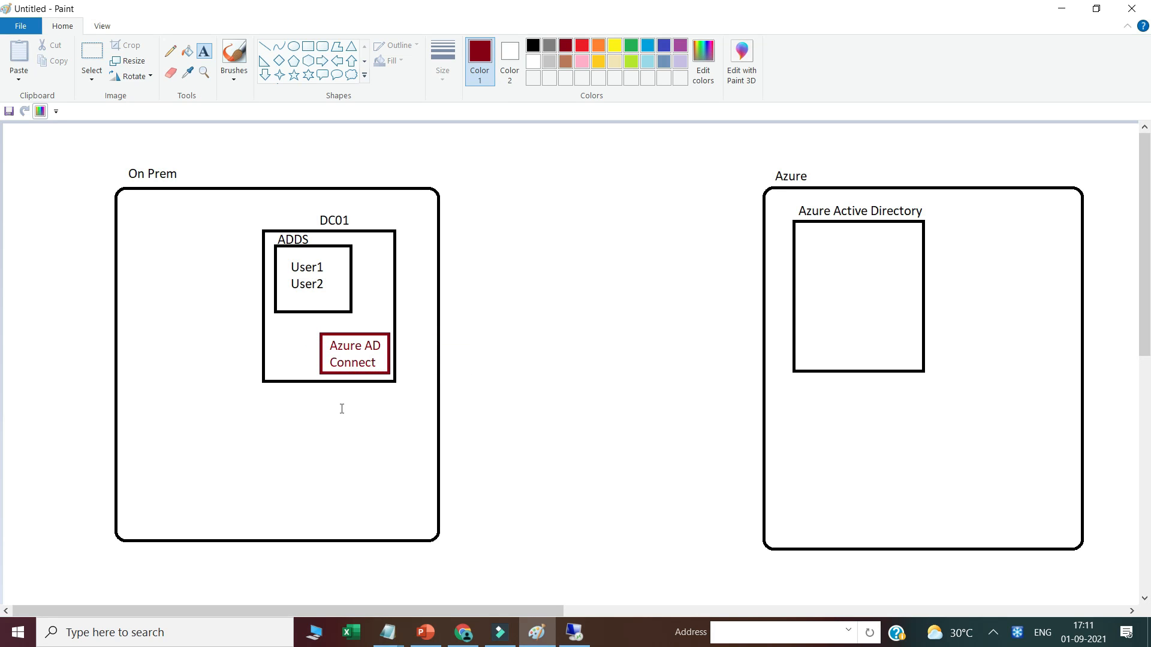
pyautogui.click(574, 633)
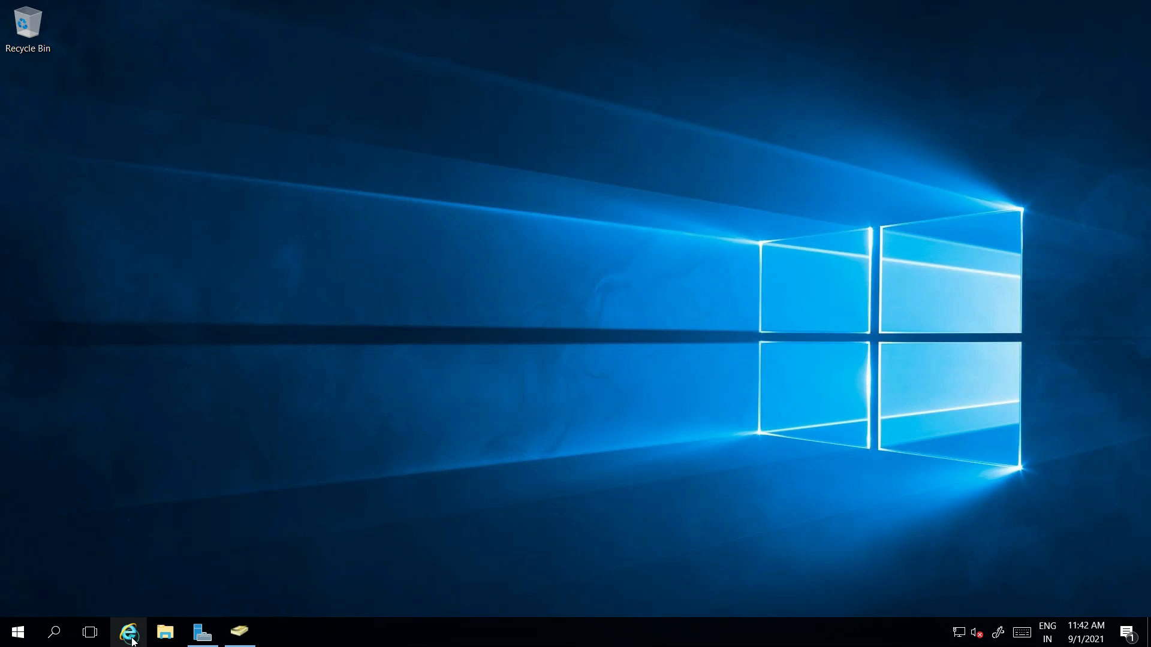
# Step: Search Google in Internet Explorer for 'azure ad connect download'
pyautogui.click(130, 634)
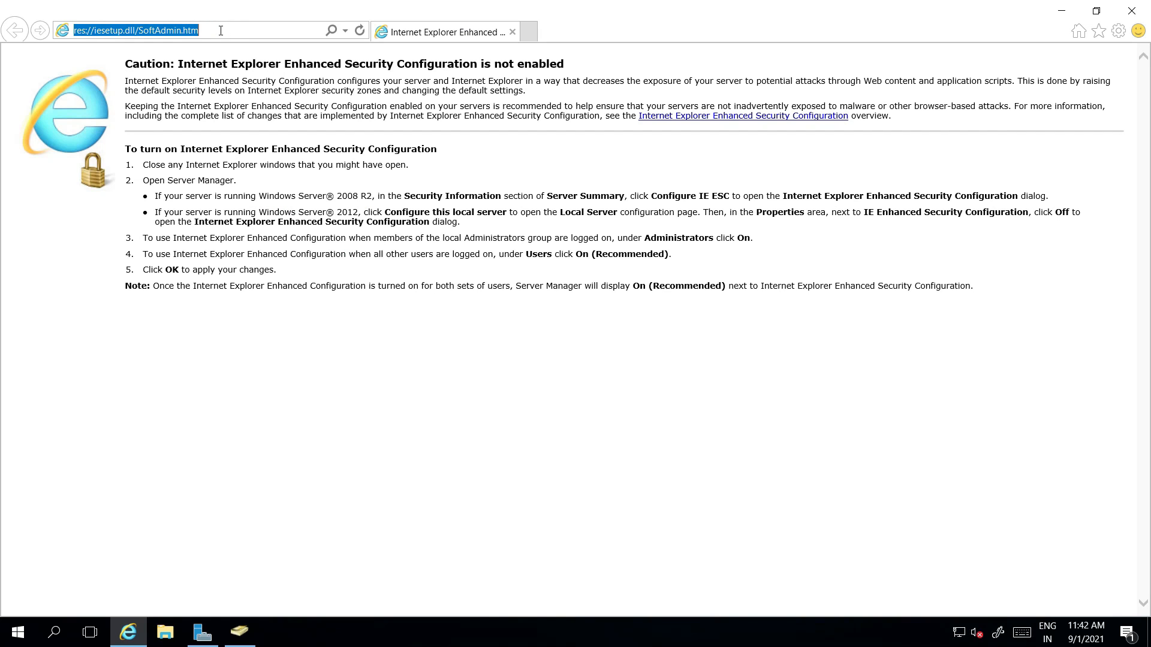
pyautogui.write('go.microsoft.com/')
pyautogui.press('Return')
pyautogui.click(406, 287)
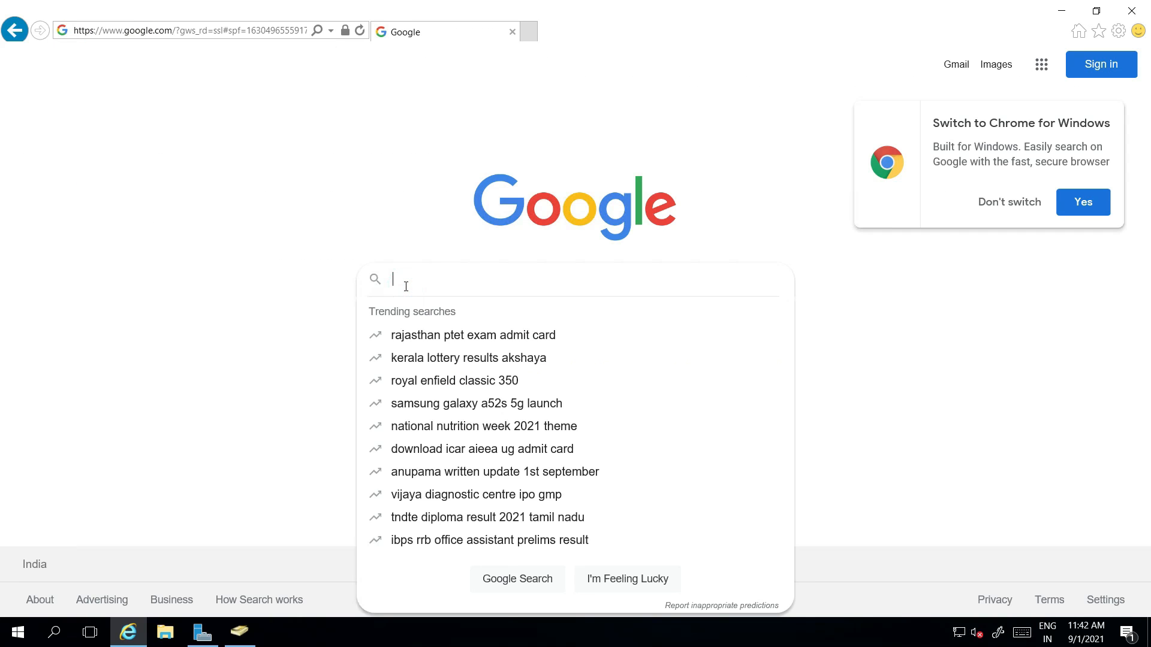
pyautogui.write('azure ad connect download')
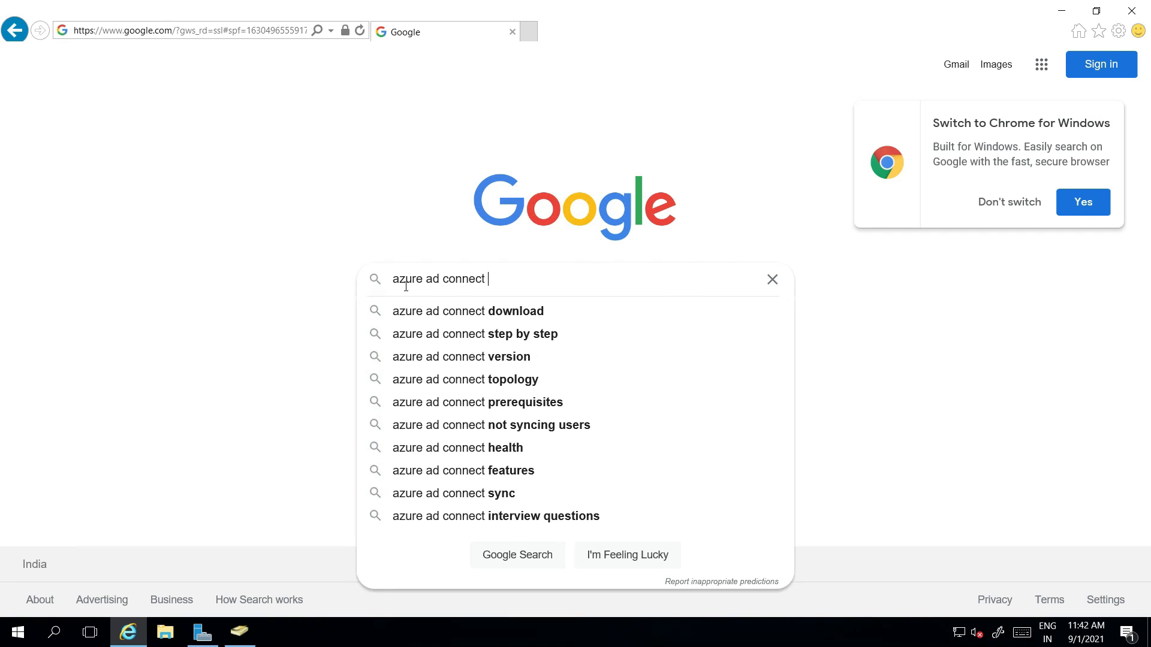
pyautogui.click(456, 313)
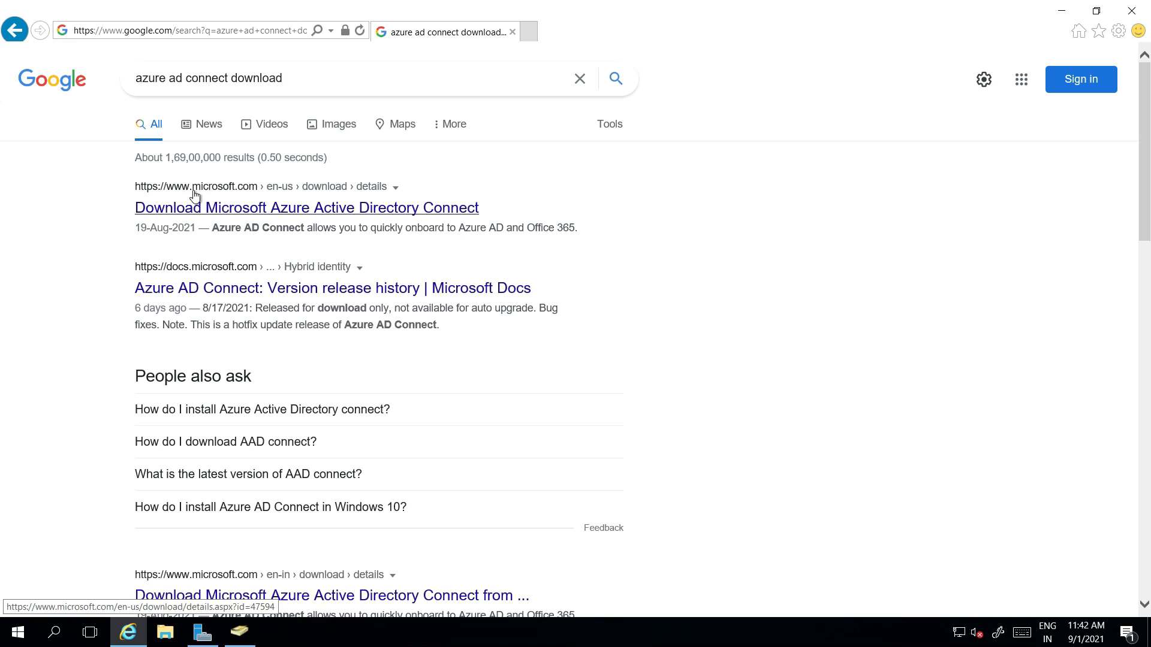
# Step: Download AzureADConnect.msi from the Microsoft download page and run it
pyautogui.click(197, 212)
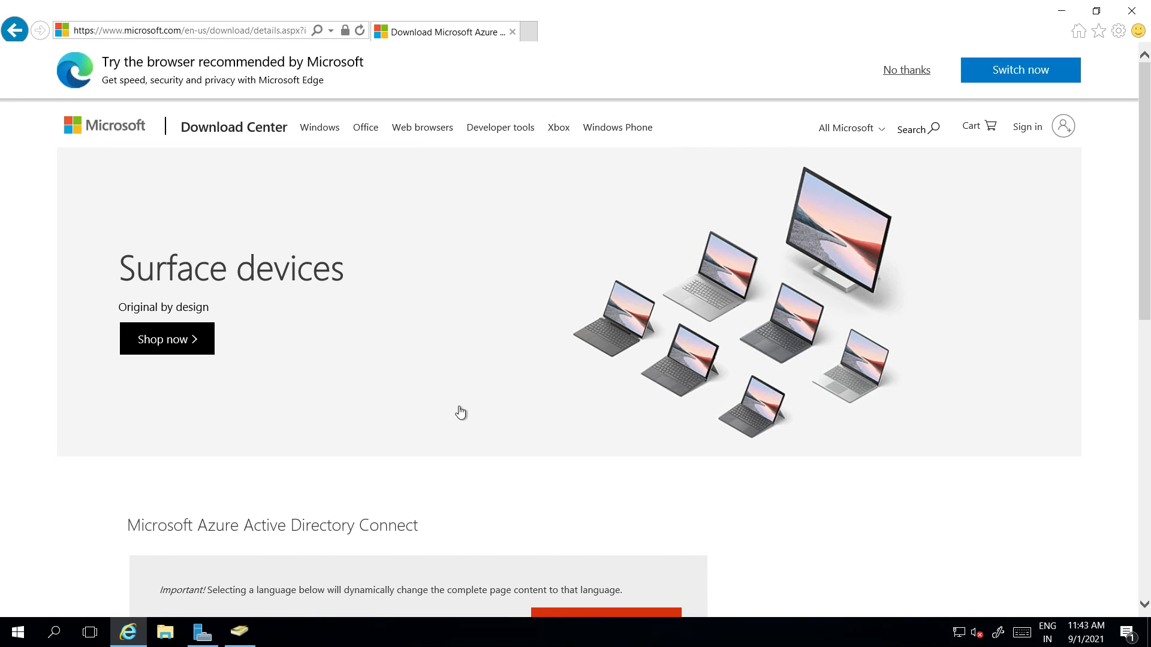
pyautogui.scroll(-1, 458, 407)
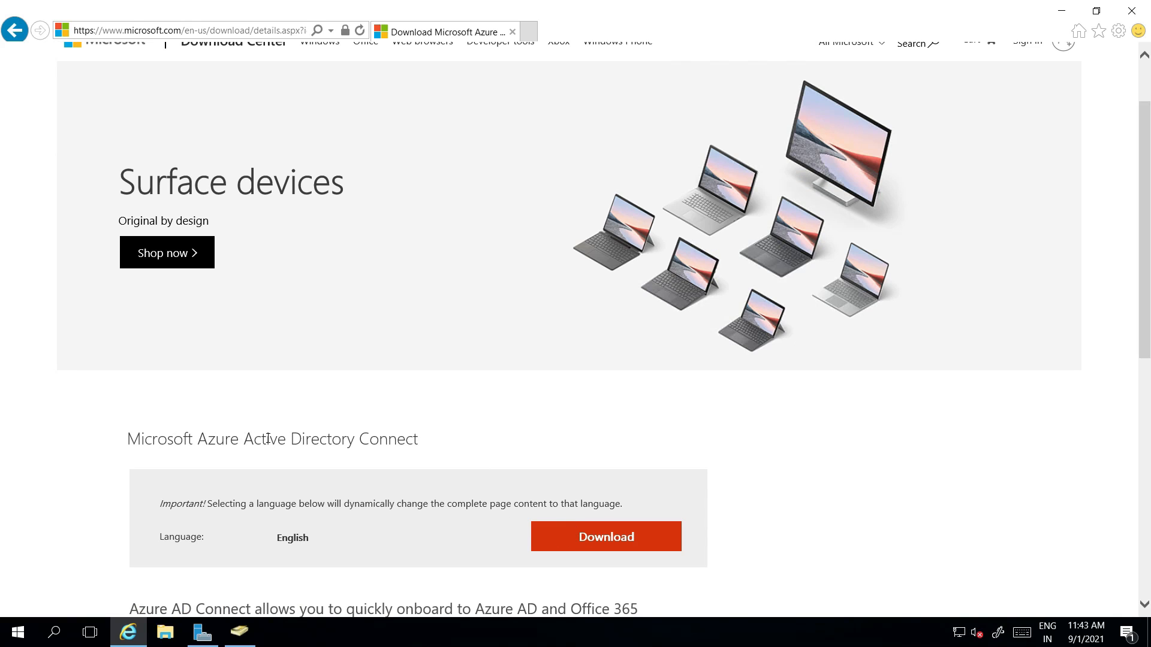
pyautogui.click(624, 539)
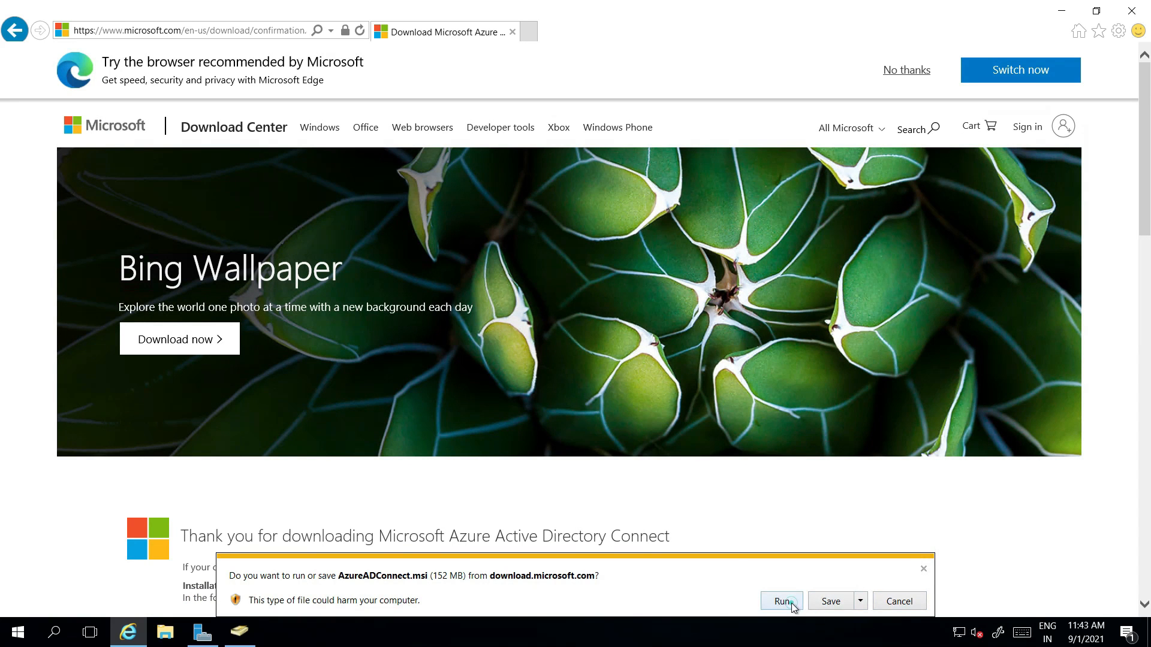
pyautogui.click(791, 603)
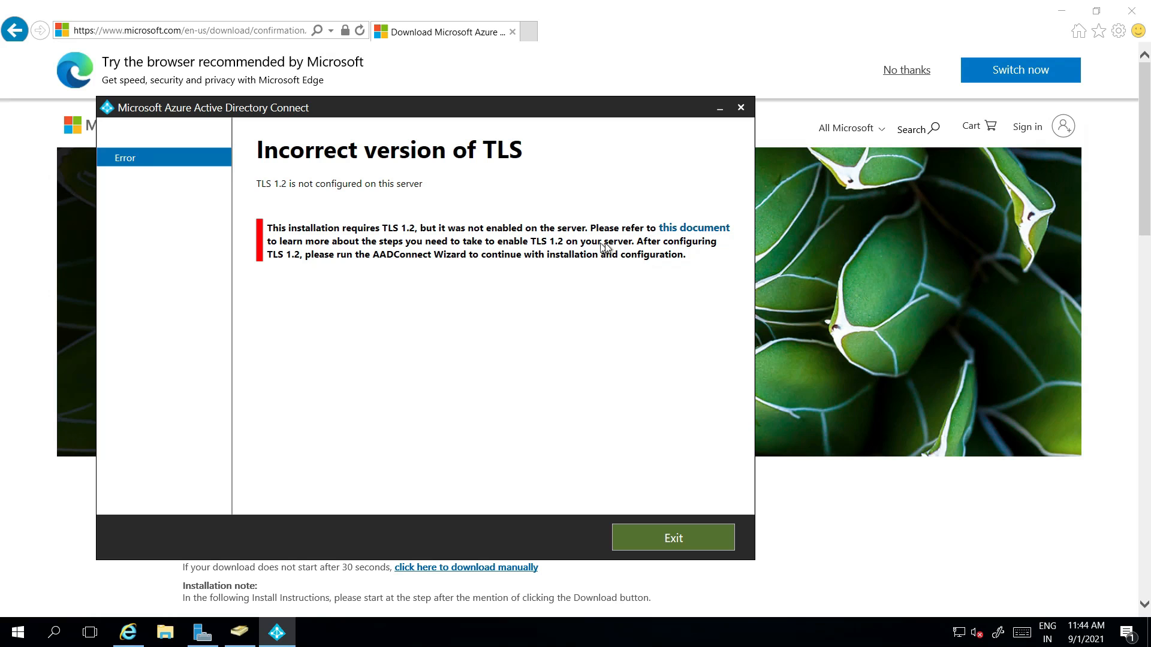
# Step: Open the TLS 1.2 enforcement article and copy its PowerShell script enabling TLS 1.2
pyautogui.click(683, 232)
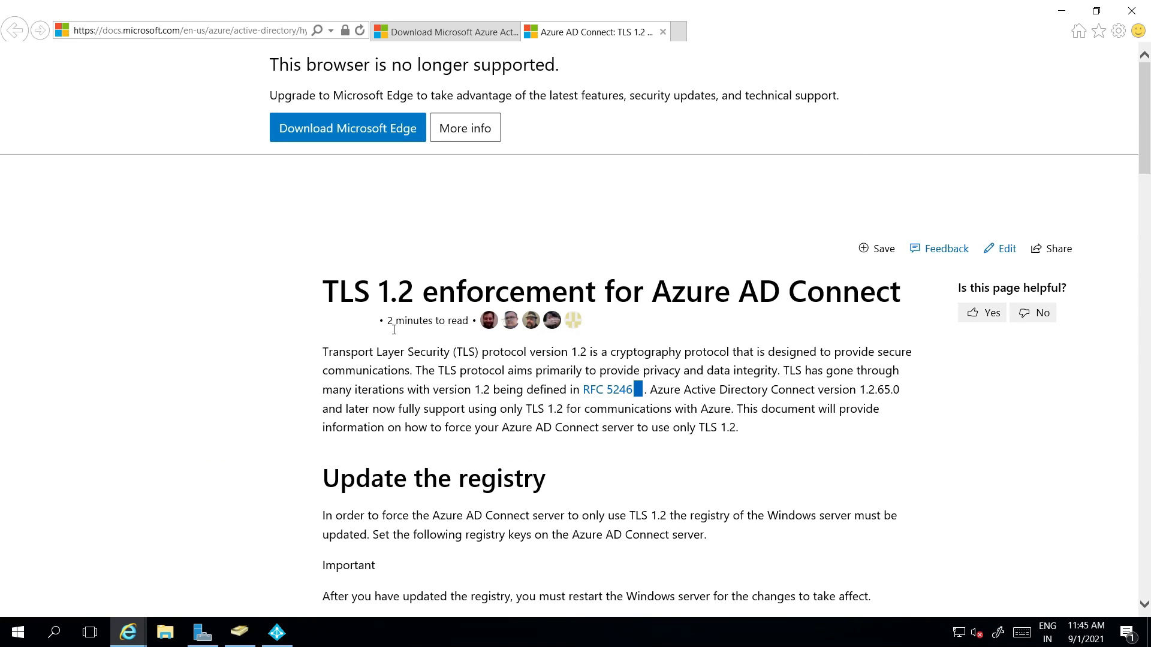
pyautogui.scroll(-7, 397, 327)
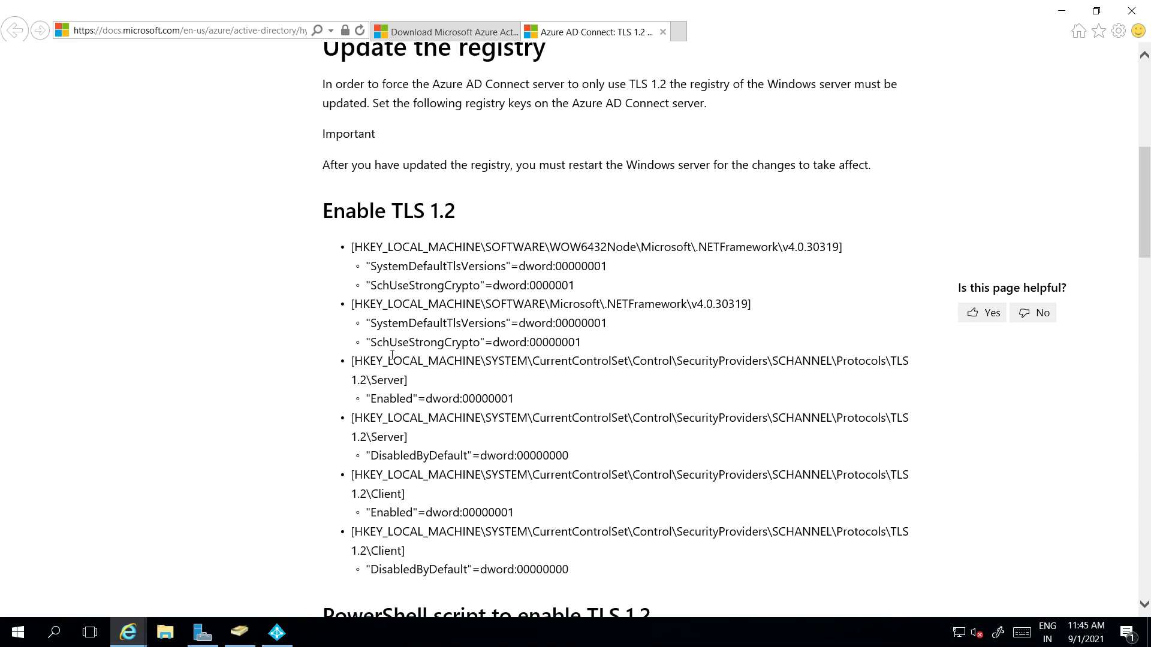
pyautogui.scroll(-1, 392, 355)
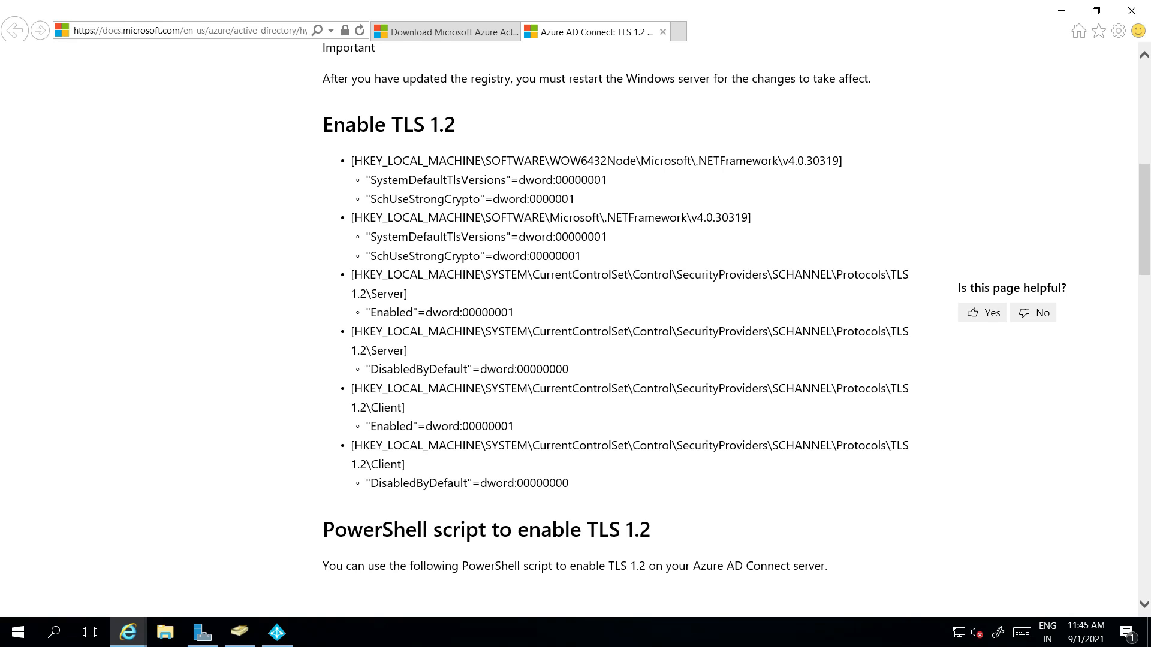
pyautogui.scroll(-1, 394, 357)
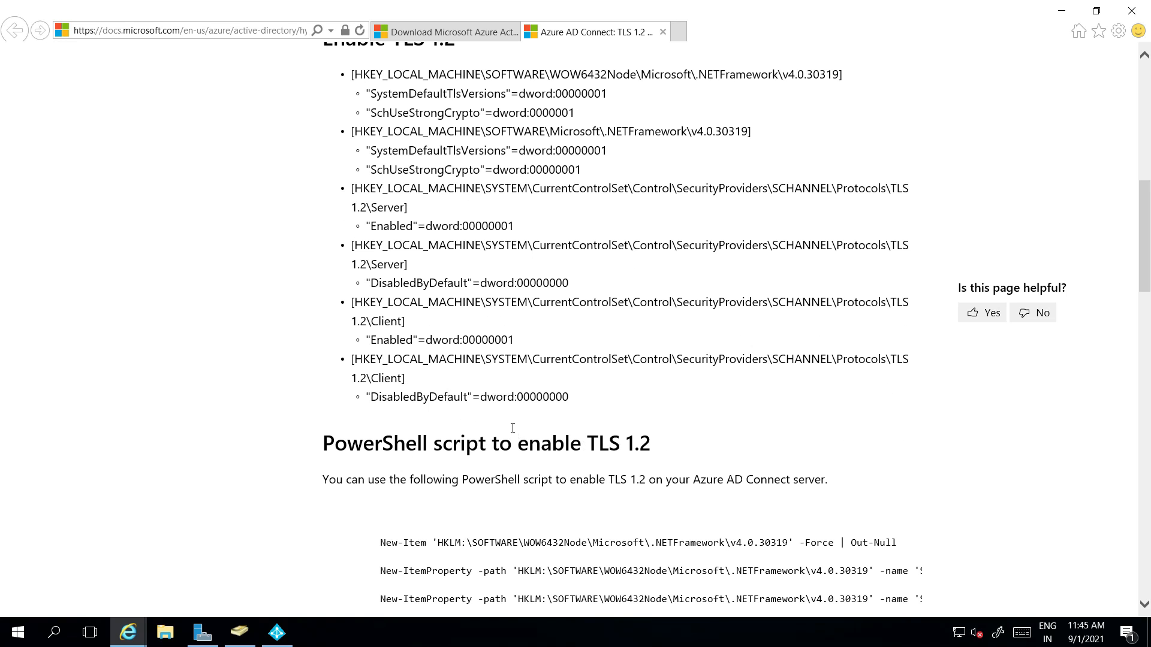
pyautogui.scroll(-4, 515, 427)
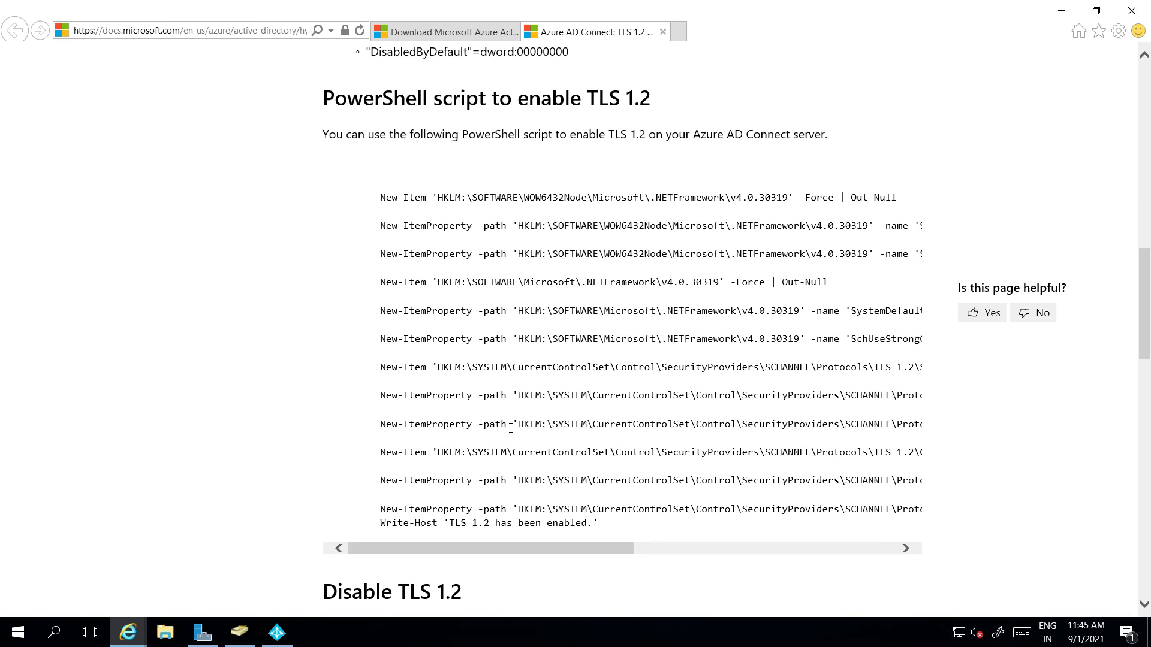
pyautogui.moveTo(599, 524); pyautogui.dragTo(356, 185)
pyautogui.rightClick(395, 197)
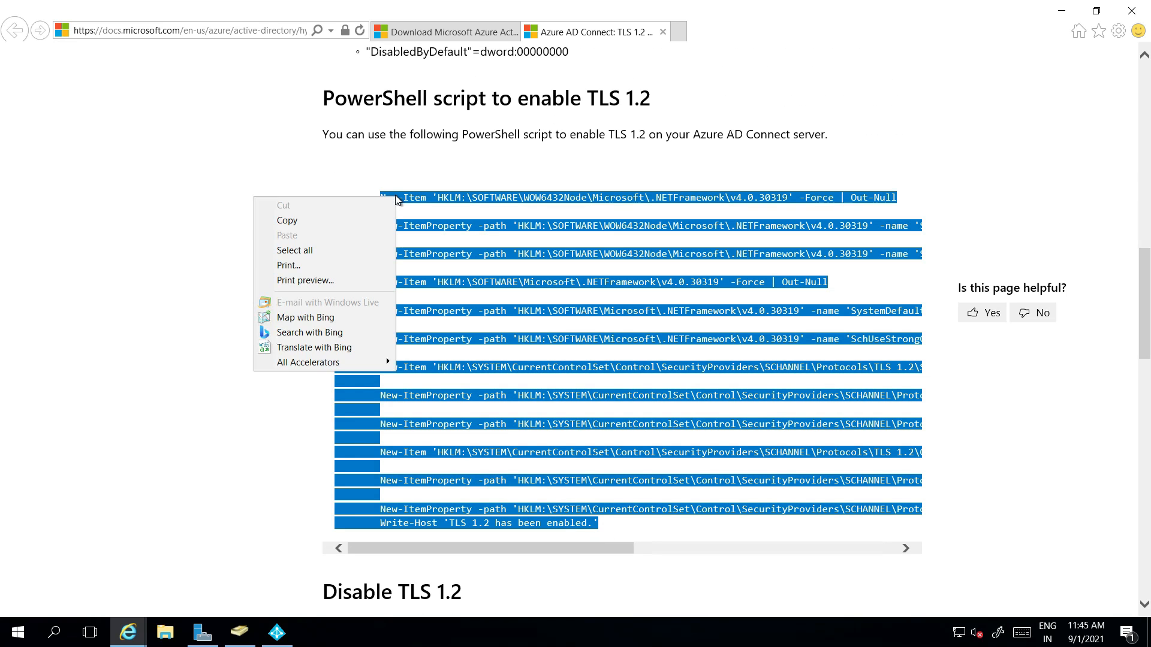
pyautogui.click(303, 222)
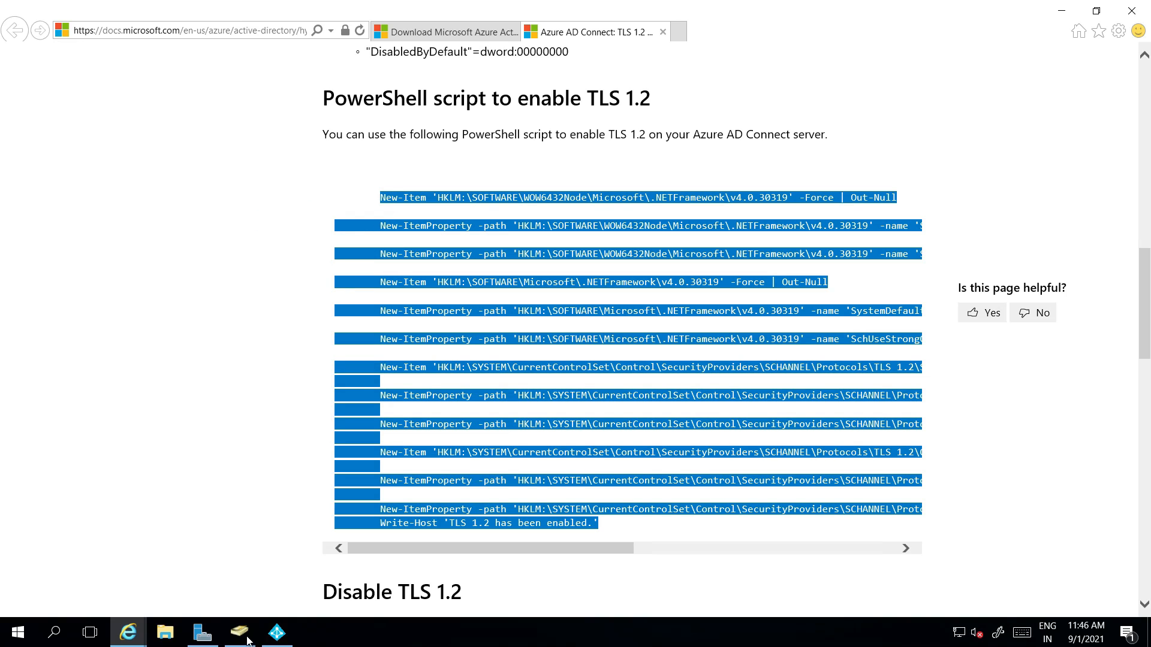
# Step: Paste and run the TLS 1.2 script in Windows PowerShell
pyautogui.click(54, 633)
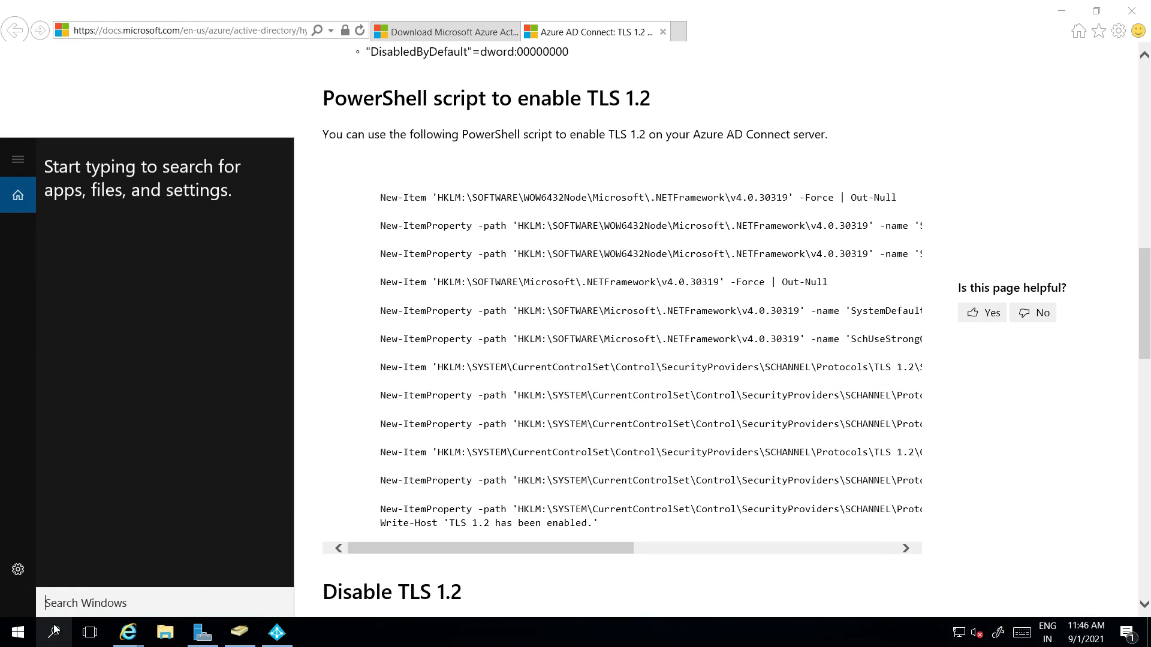
pyautogui.write('power')
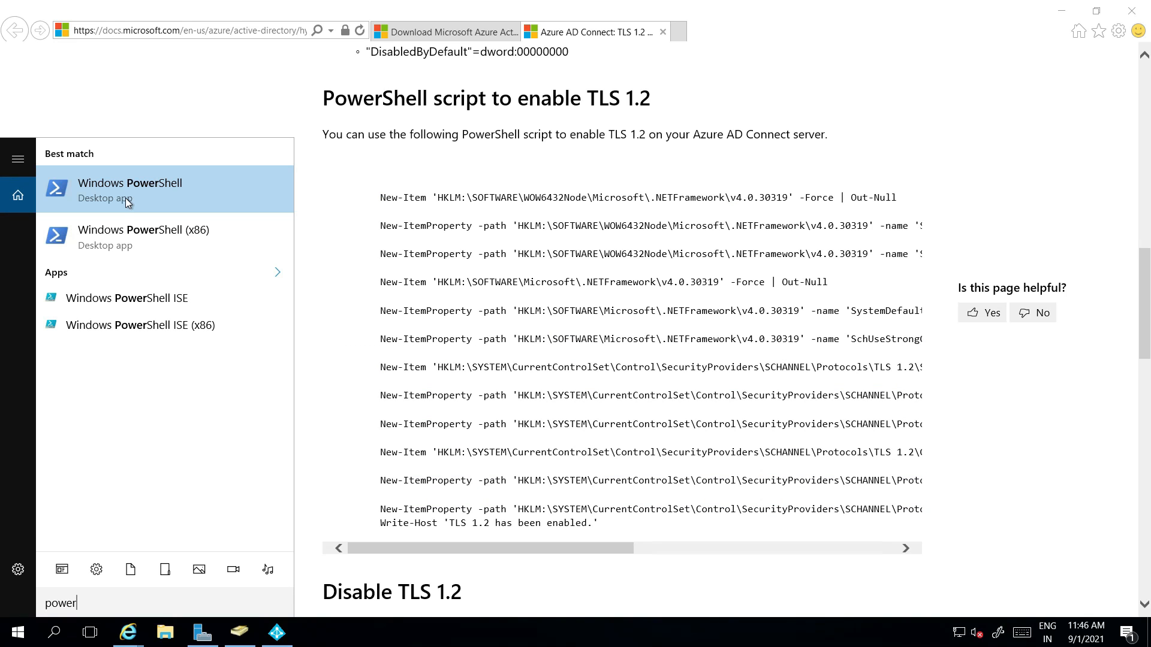
pyautogui.click(125, 198)
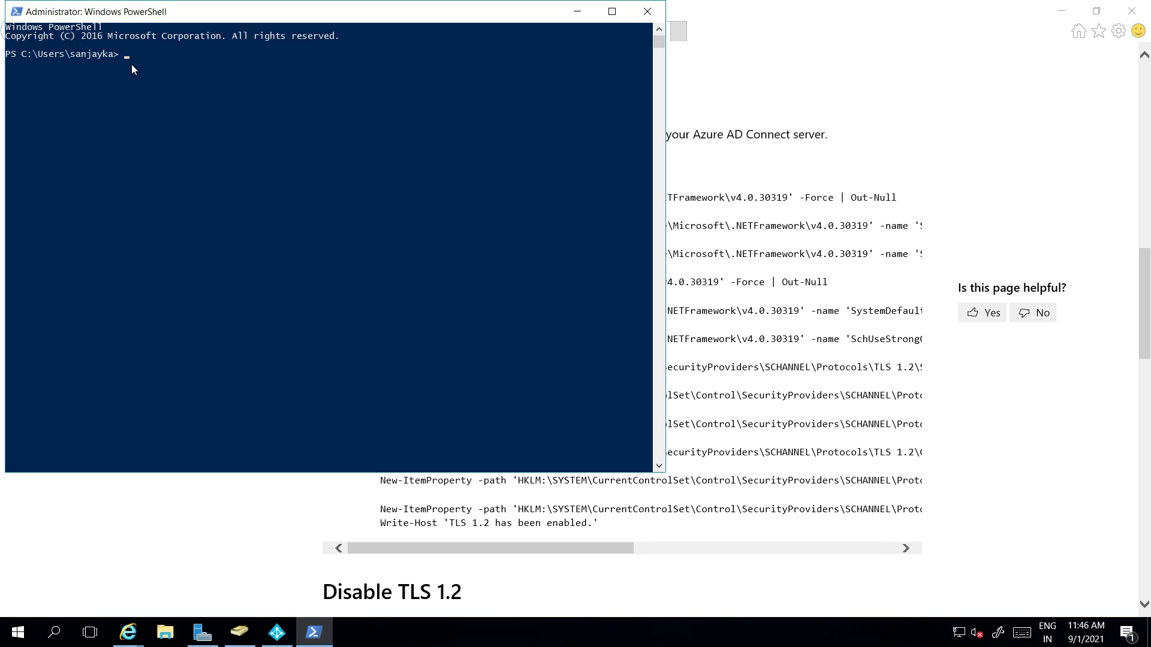
pyautogui.rightClick(128, 58)
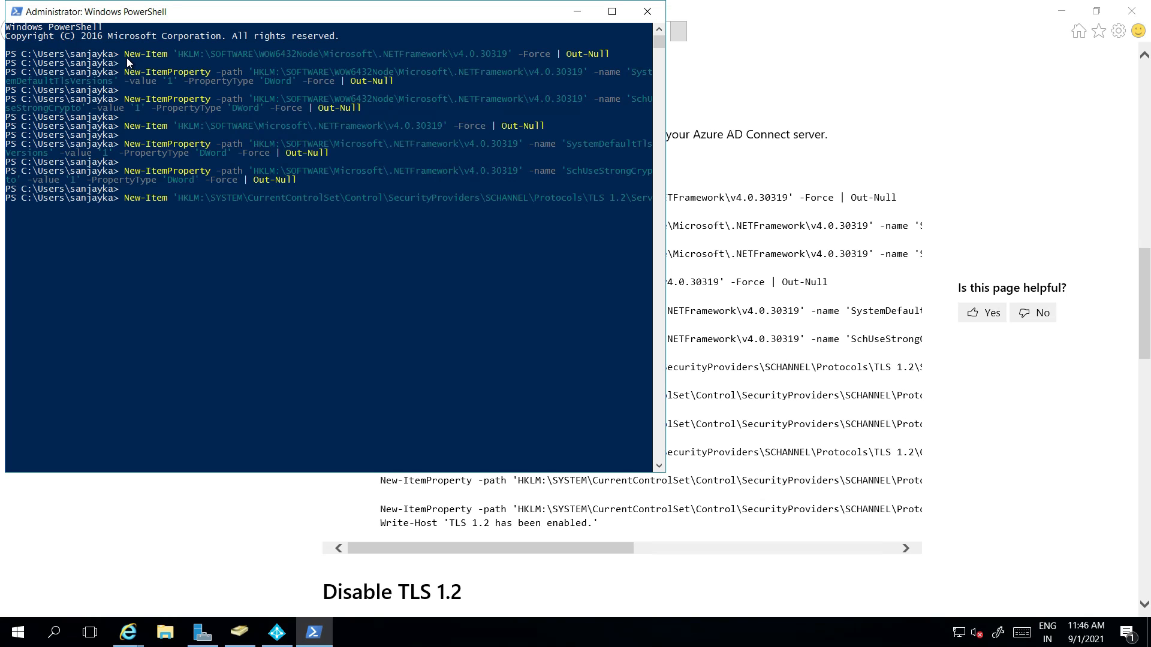
pyautogui.press('Return')
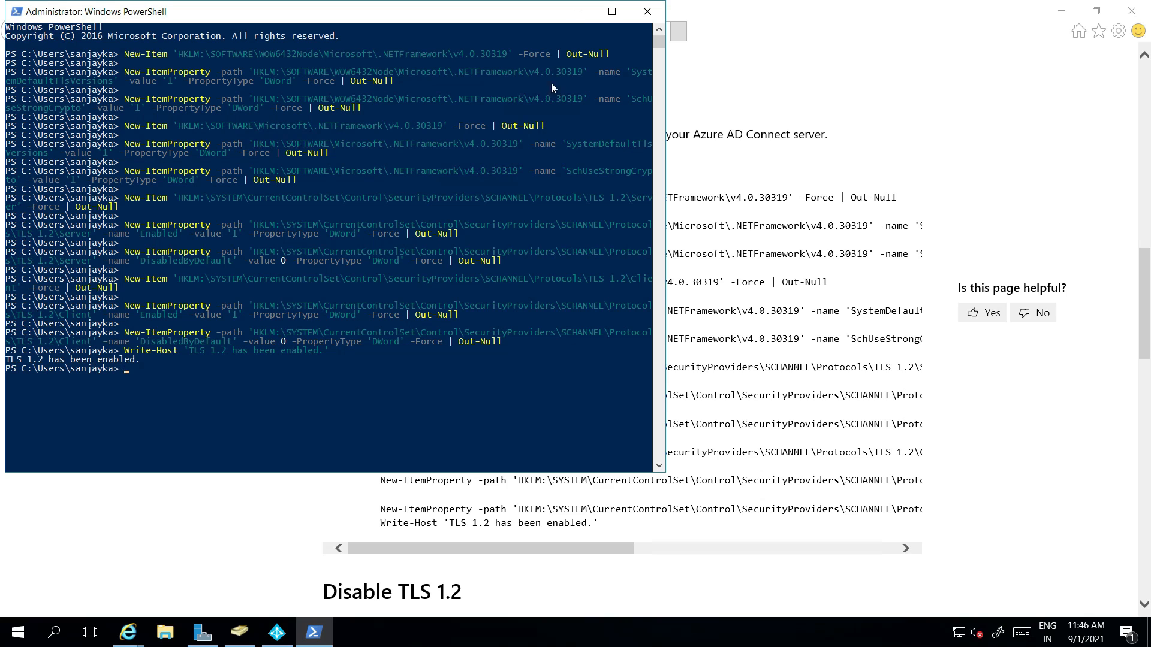
# Step: Minimize PowerShell and exit the Azure AD Connect TLS error window
pyautogui.click(578, 12)
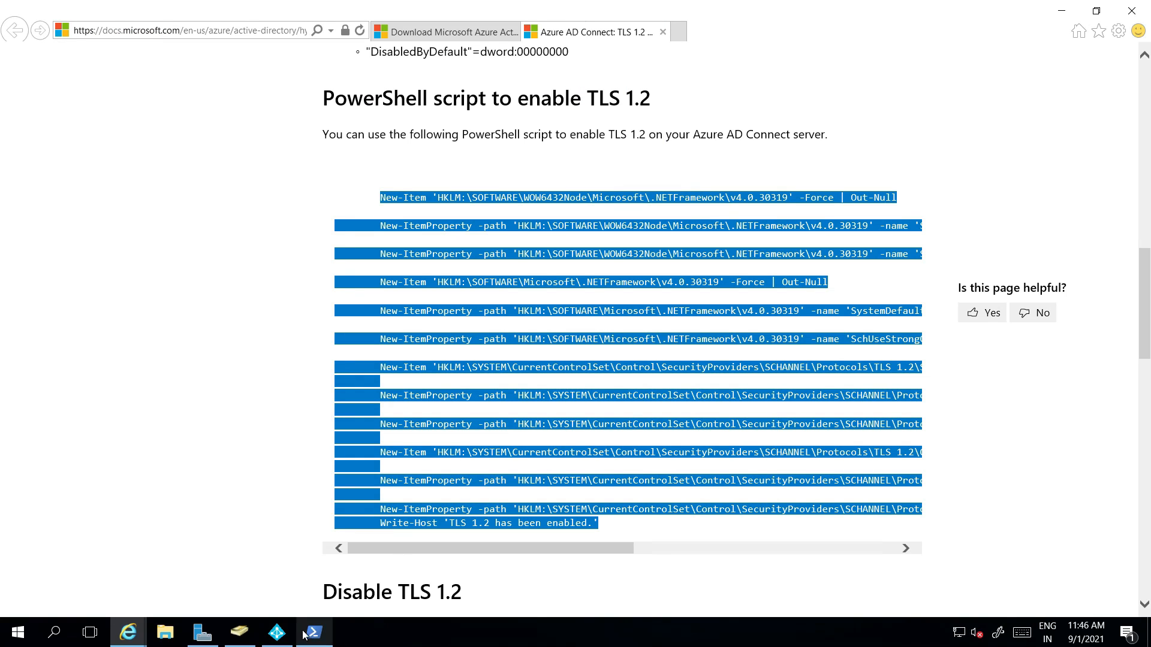
pyautogui.click(277, 633)
pyautogui.click(654, 540)
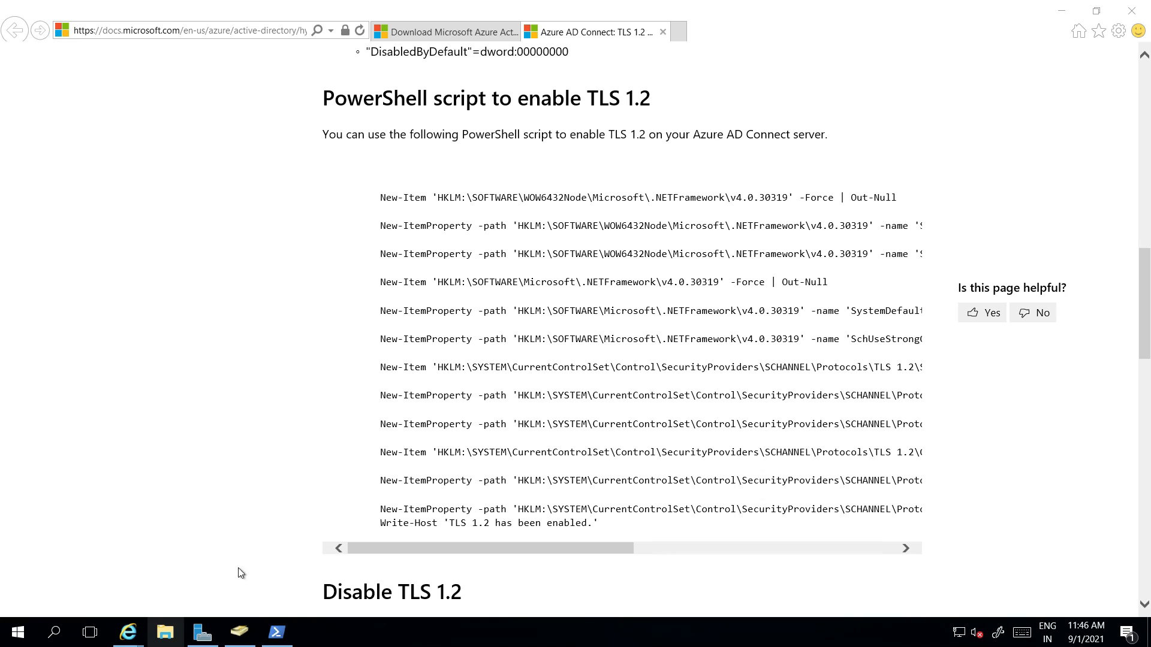
# Step: Manually download AzureADConnect.msi from the download page and run the installer
pyautogui.click(433, 35)
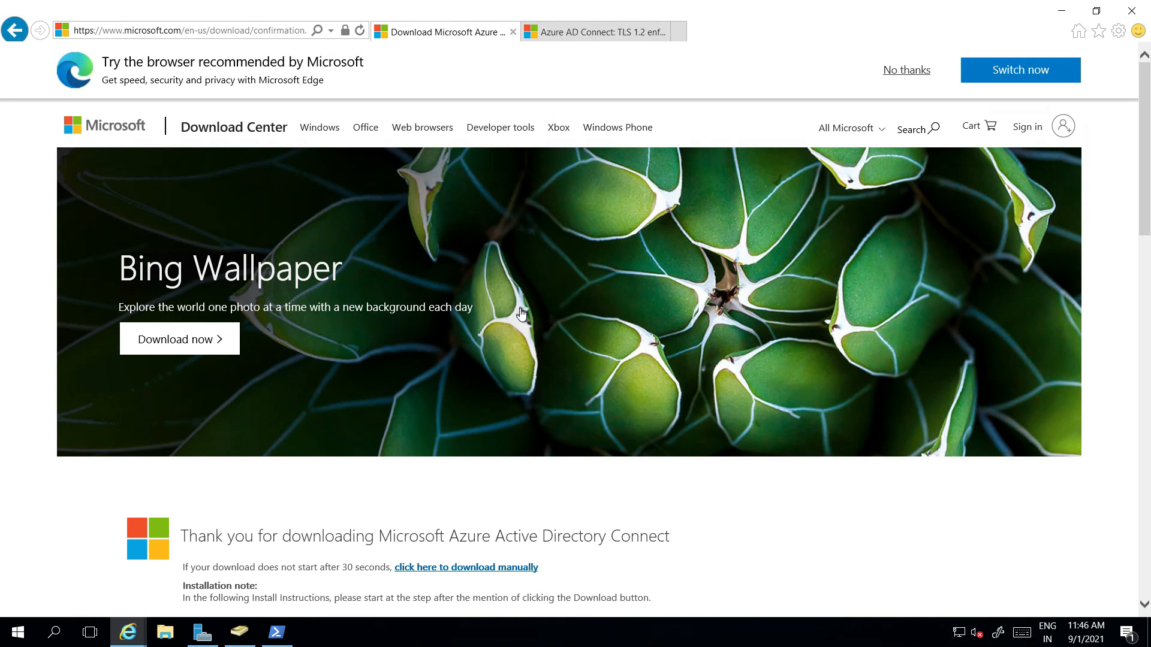
pyautogui.scroll(-3, 519, 308)
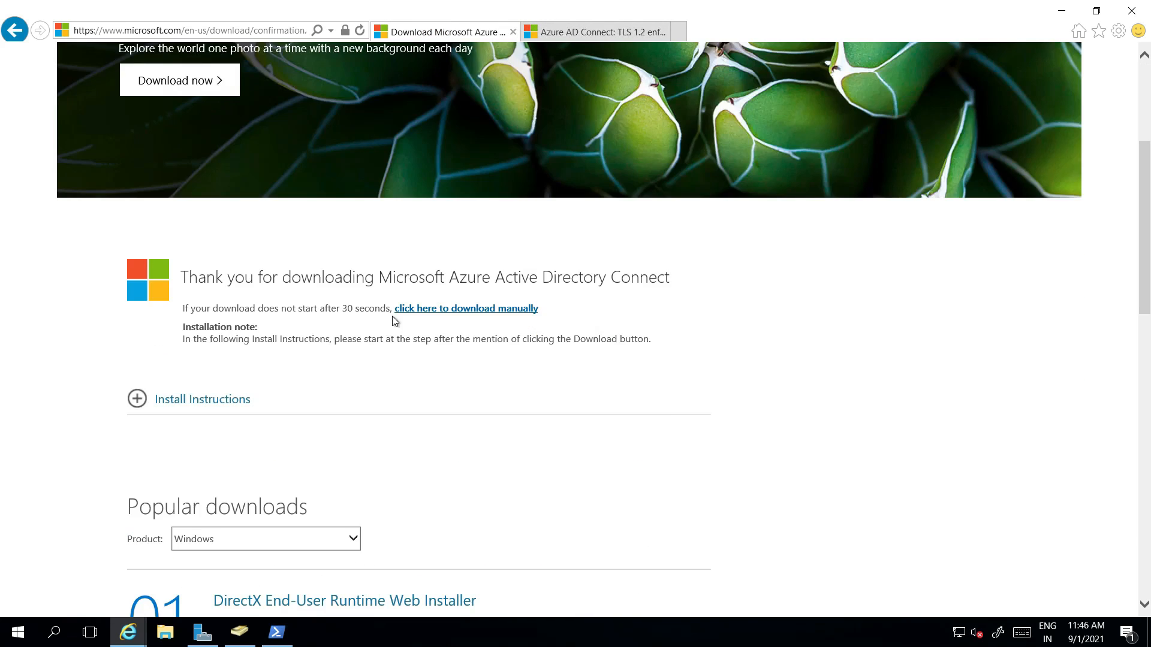
pyautogui.click(467, 309)
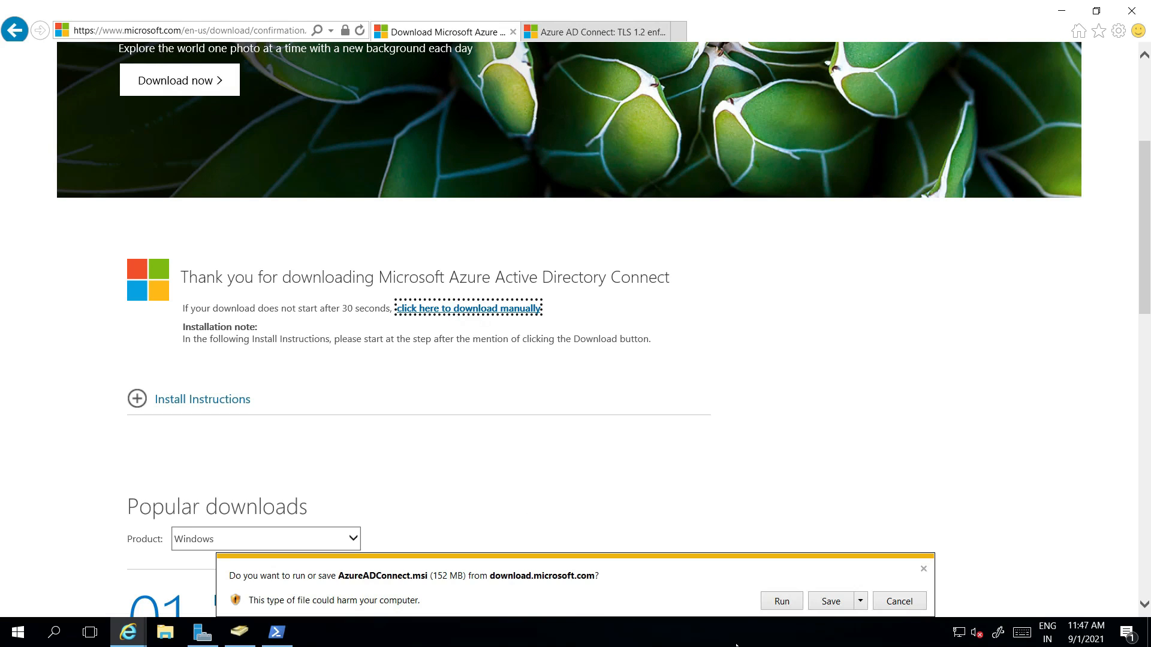
pyautogui.click(781, 602)
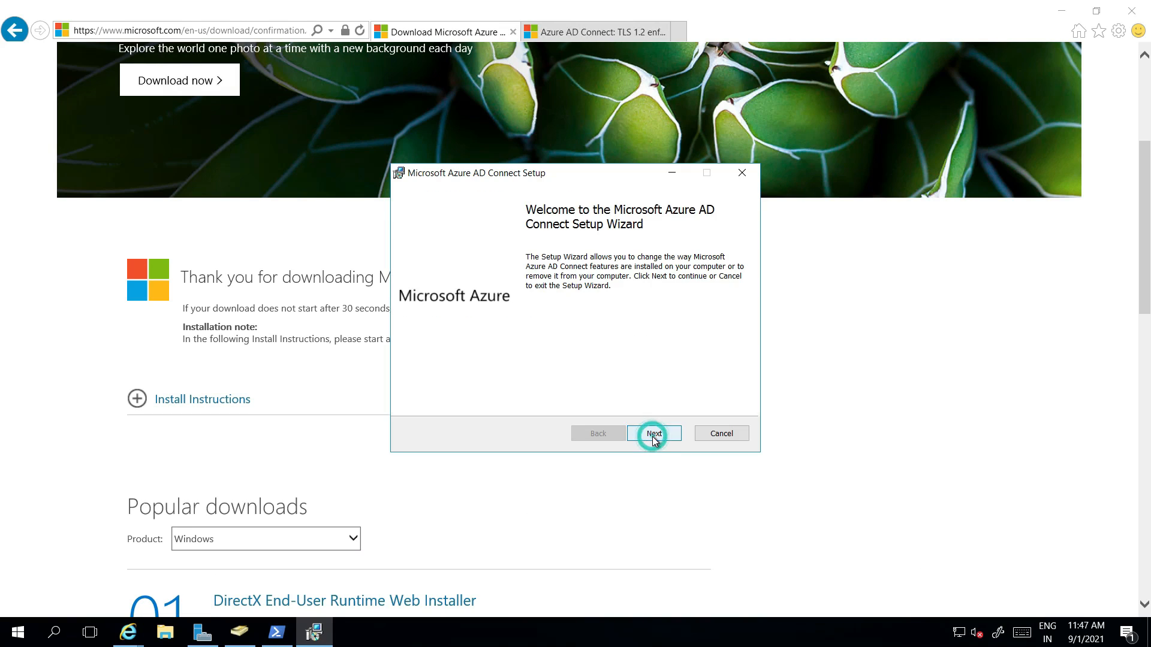
# Step: Repair the existing installation, accept the license terms, and choose express settings
pyautogui.click(653, 436)
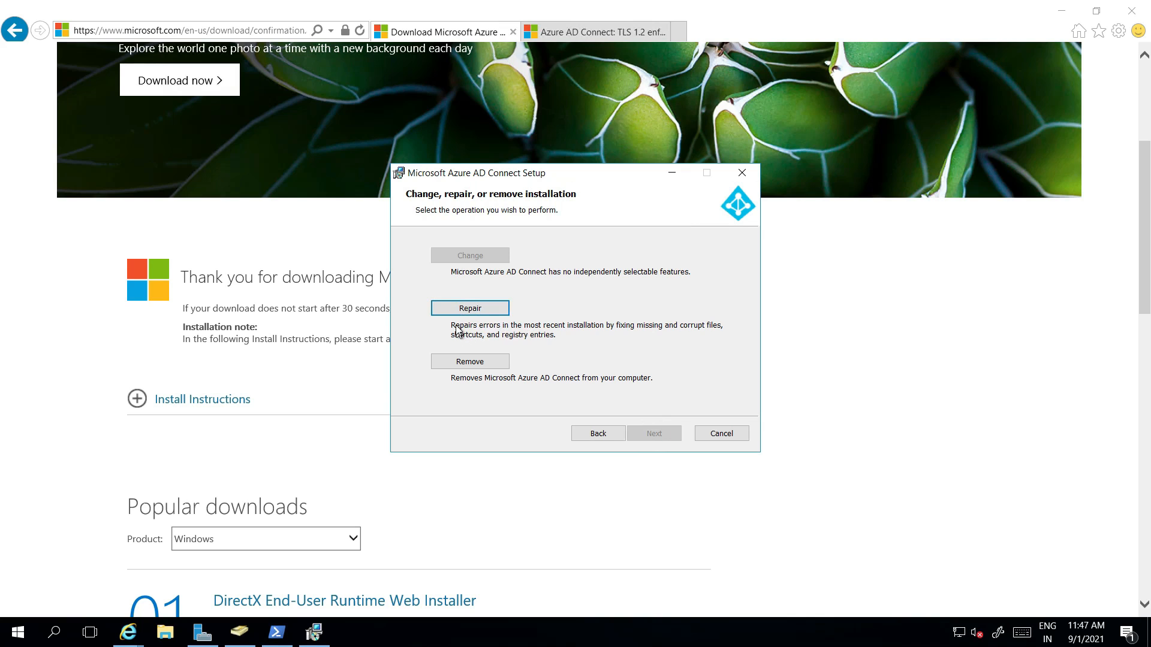
pyautogui.click(470, 309)
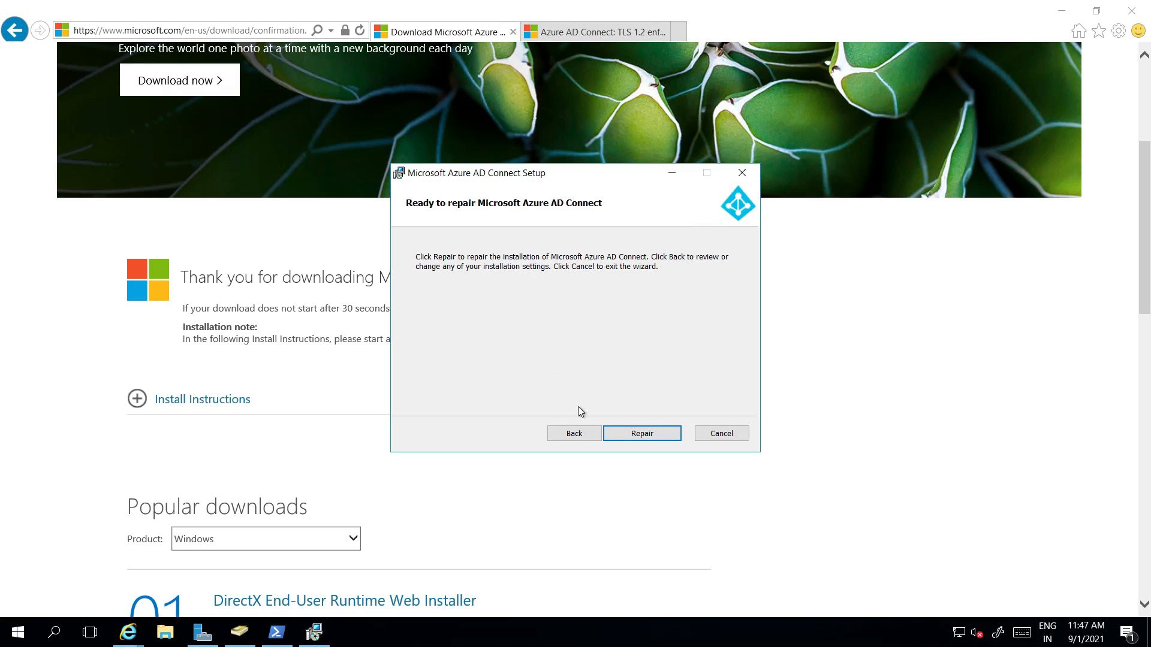
pyautogui.click(226, 348)
pyautogui.click(622, 500)
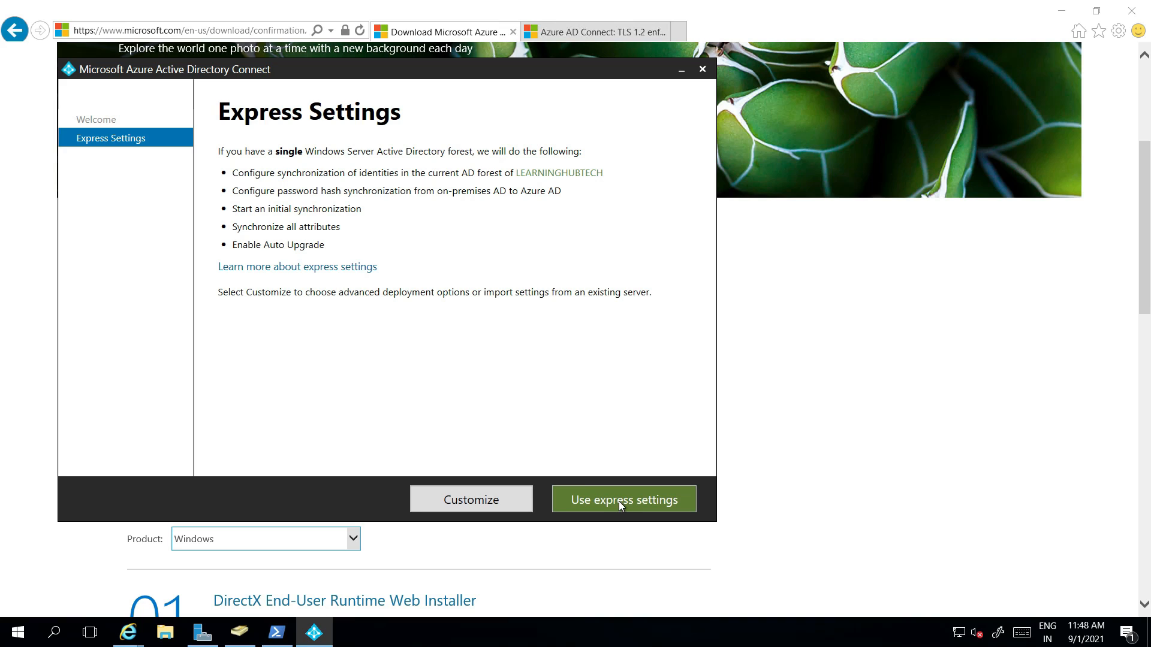
pyautogui.click(619, 501)
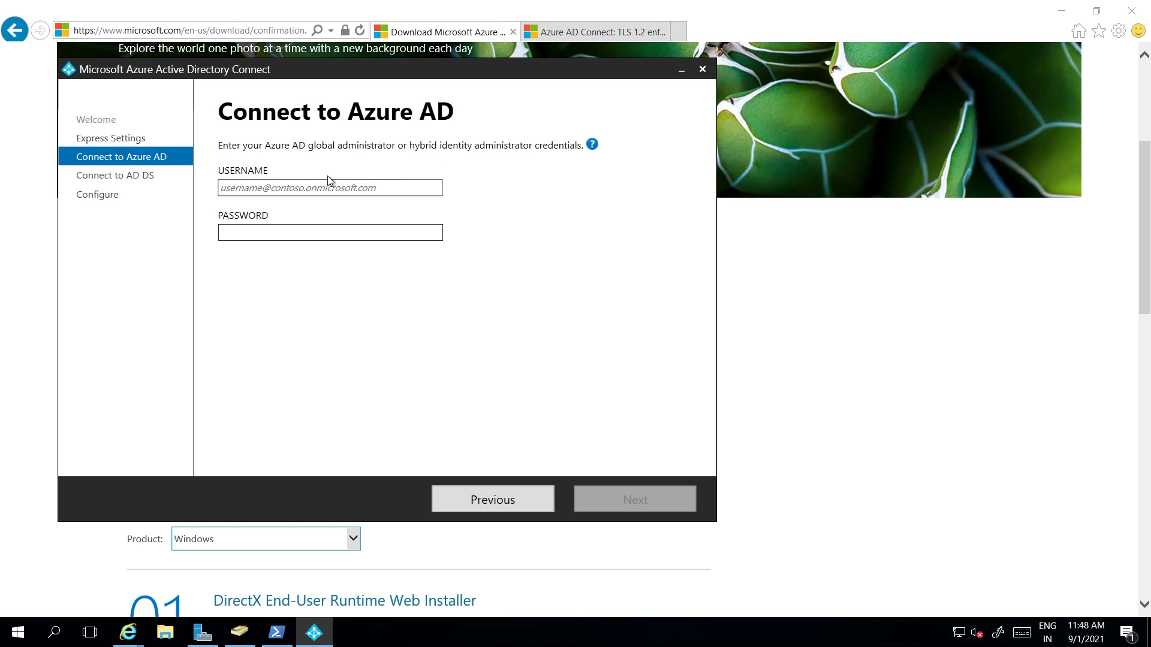
# Step: In Paint, draw a line from the Azure AD Connect box to the Azure Active Directory box
pyautogui.moveTo(670, 6)
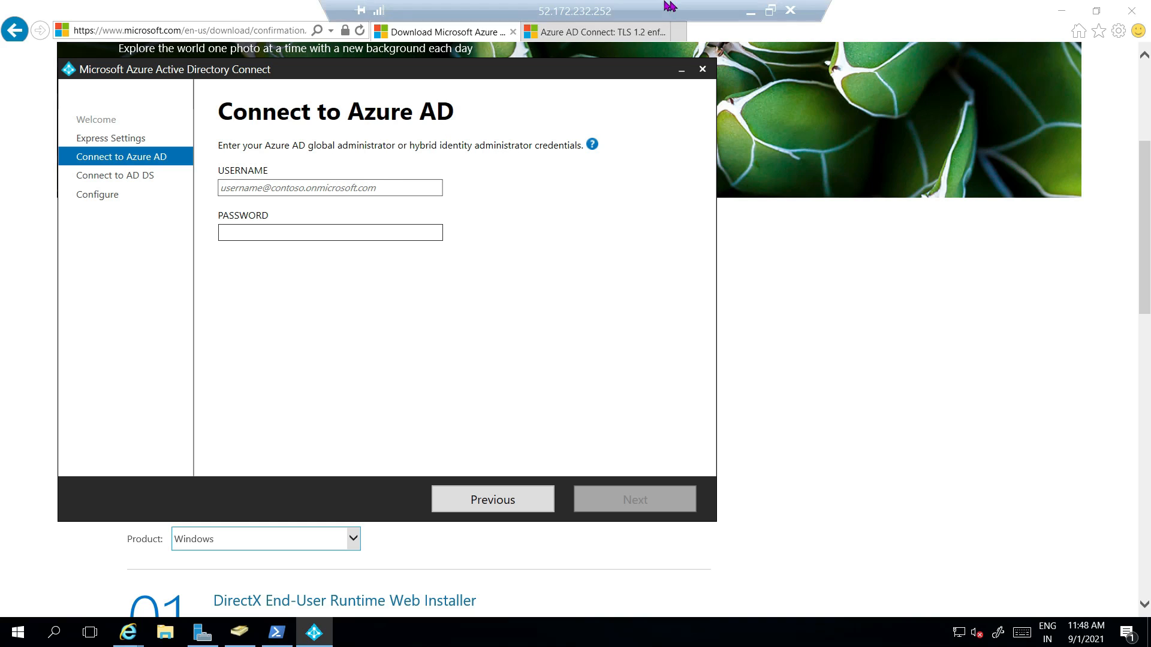
pyautogui.click(750, 13)
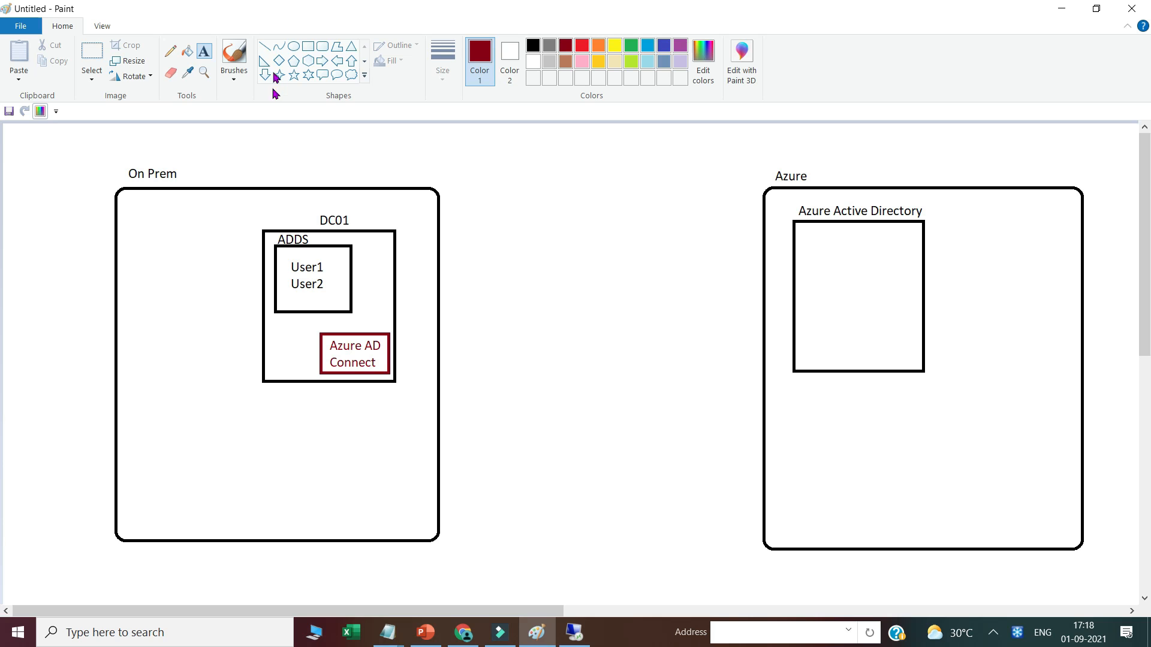
pyautogui.click(264, 46)
pyautogui.moveTo(389, 354); pyautogui.dragTo(793, 248)
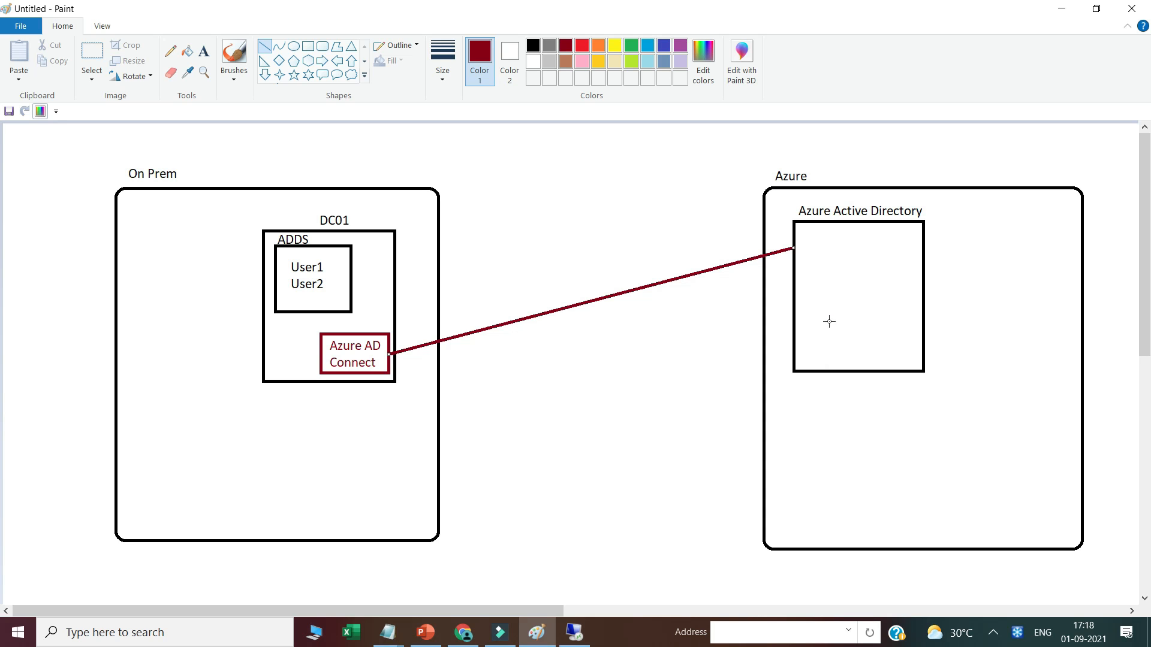
# Step: In the Azure portal, open the Default Directory's users list
pyautogui.click(460, 634)
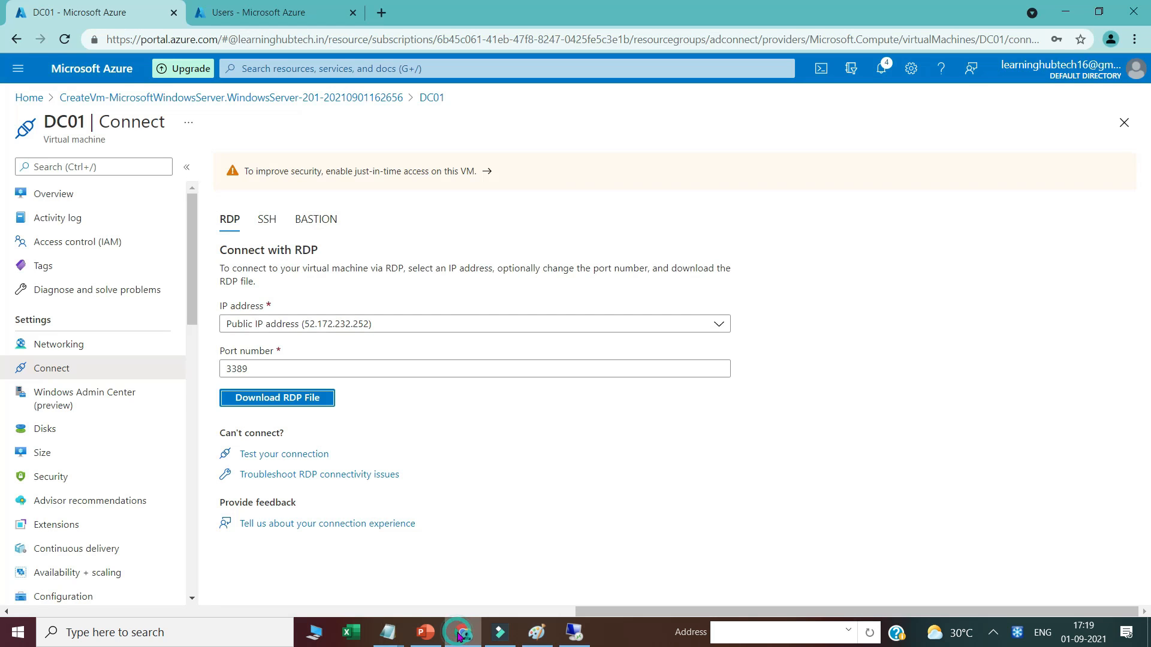
pyautogui.click(246, 13)
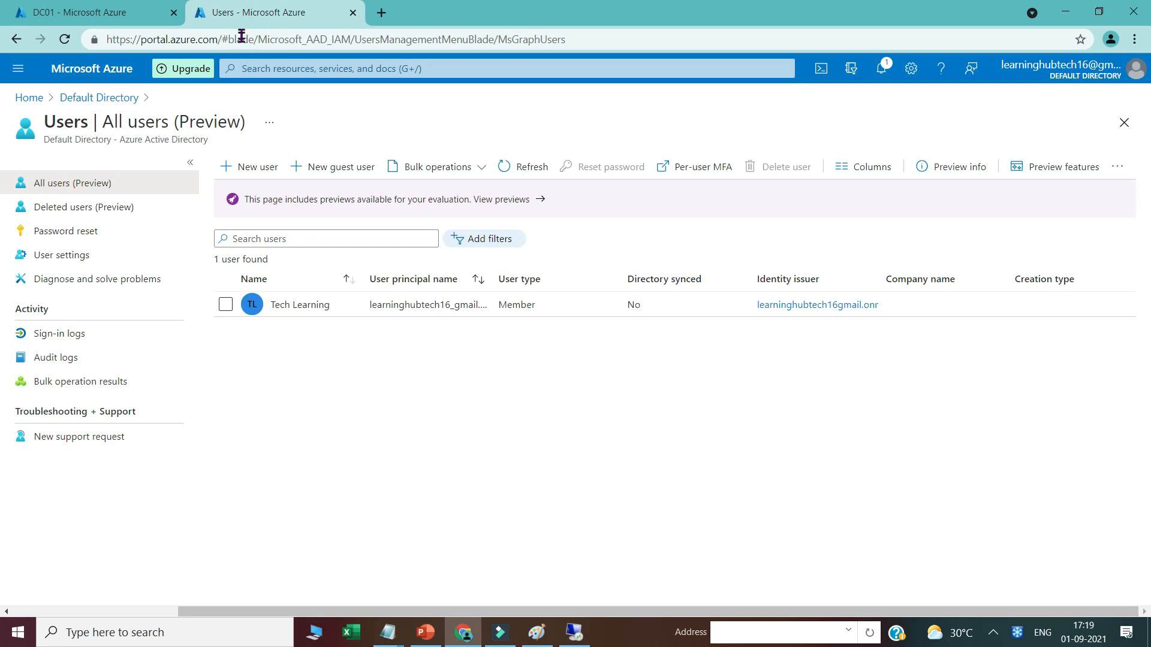
pyautogui.click(105, 100)
pyautogui.click(43, 286)
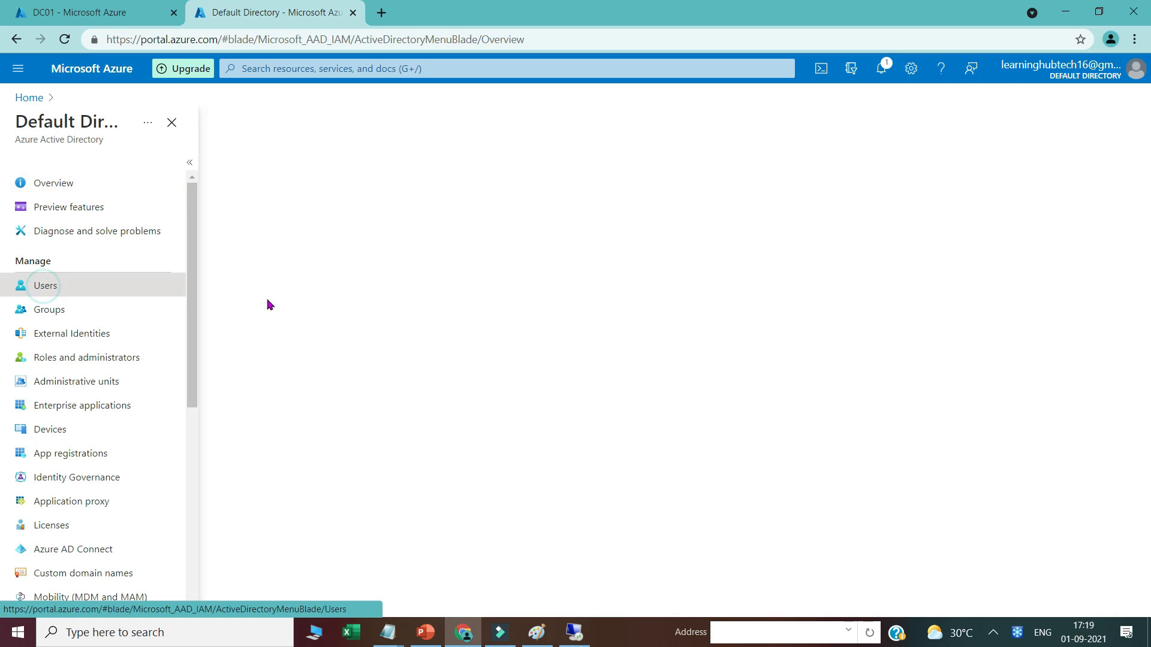
# Step: Start a new user with user name azureadmin on learninghubtech.in and display name azureadmin
pyautogui.click(243, 167)
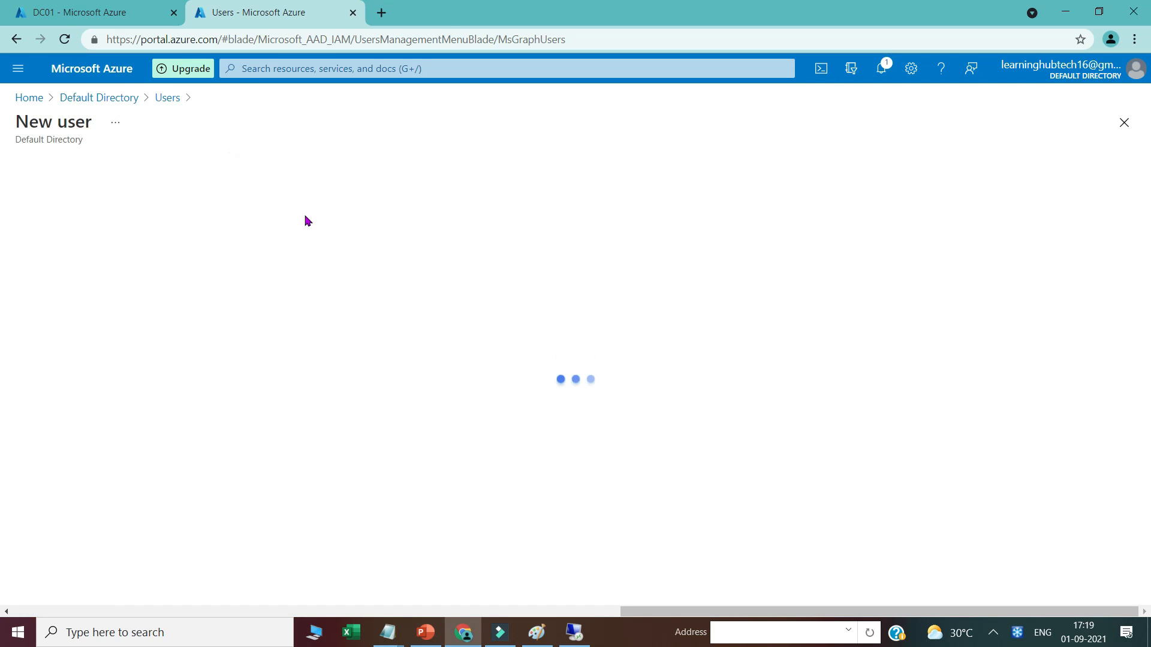
pyautogui.click(217, 423)
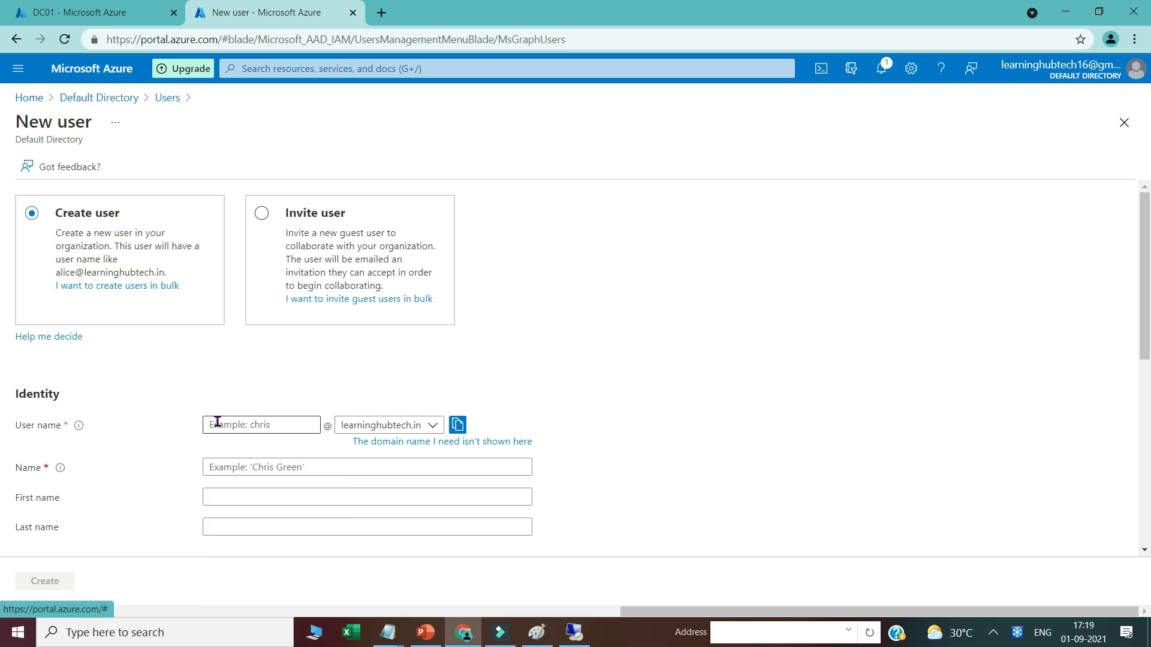
pyautogui.write('azureadmin')
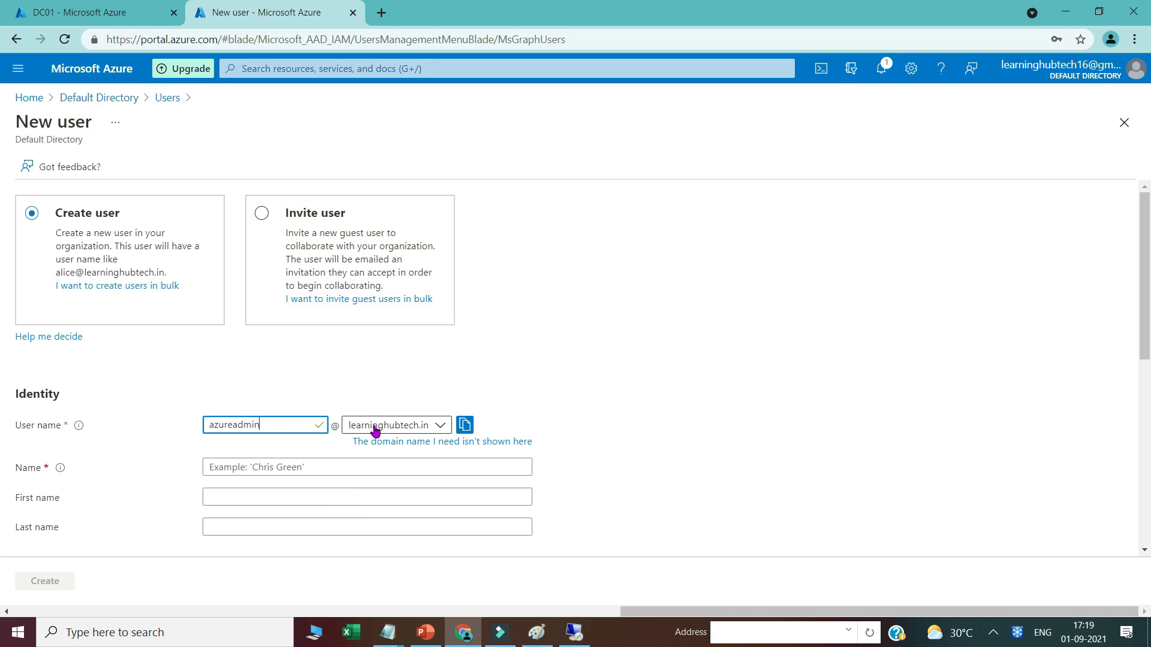
pyautogui.click(401, 426)
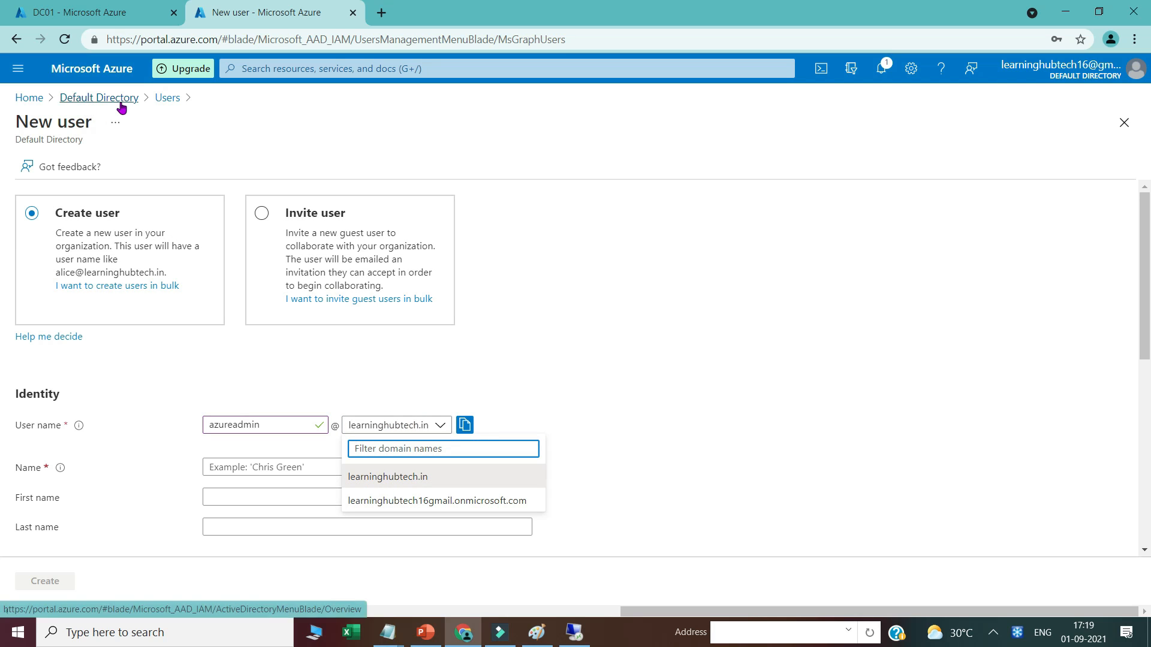
pyautogui.click(413, 477)
pyautogui.doubleClick(266, 425)
pyautogui.hotkey('ctrl', 'c')
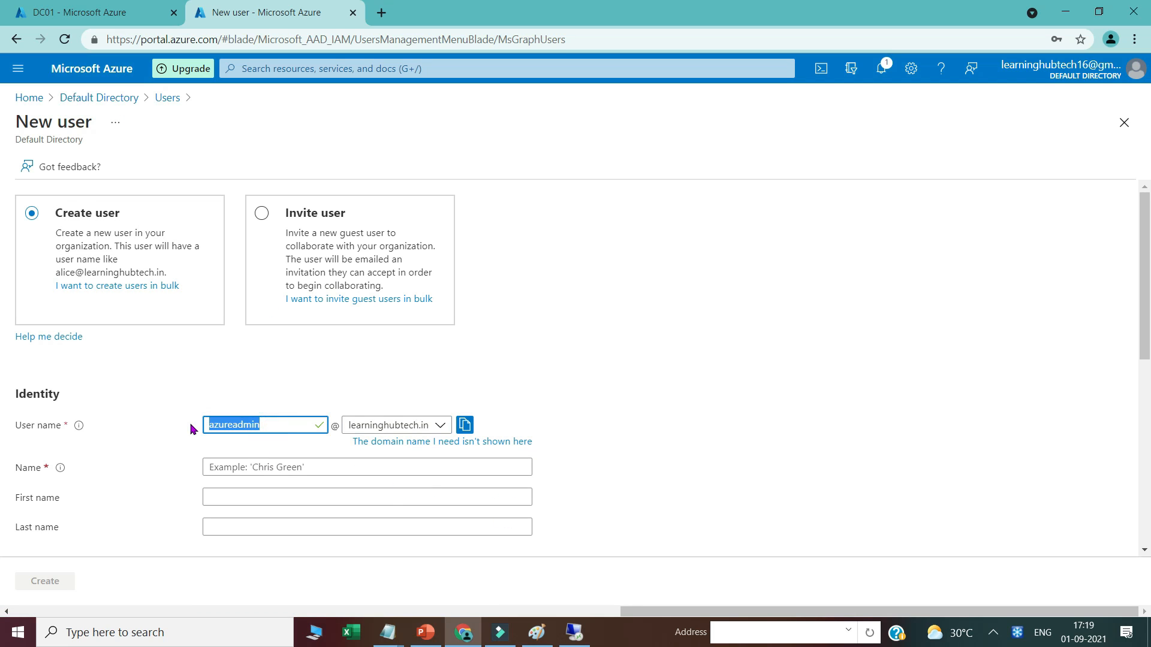
pyautogui.click(226, 471)
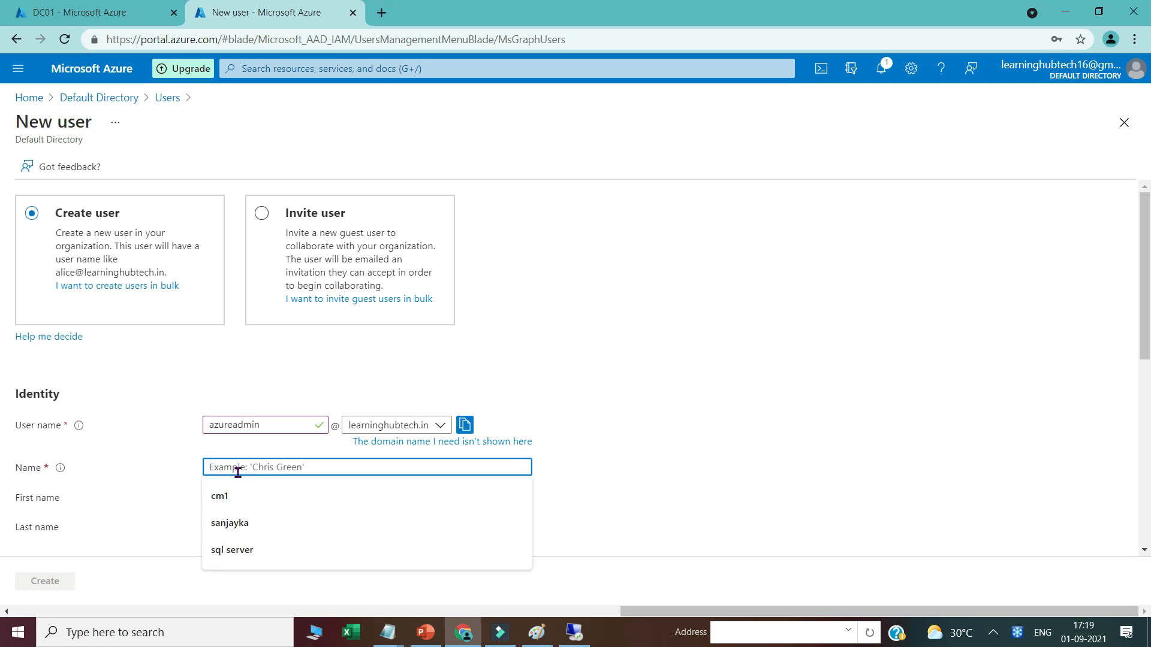
pyautogui.hotkey('ctrl', 'v')
# Step: Give the new user a manually set initial password and create the azureadmin user
pyautogui.scroll(-3, 108, 465)
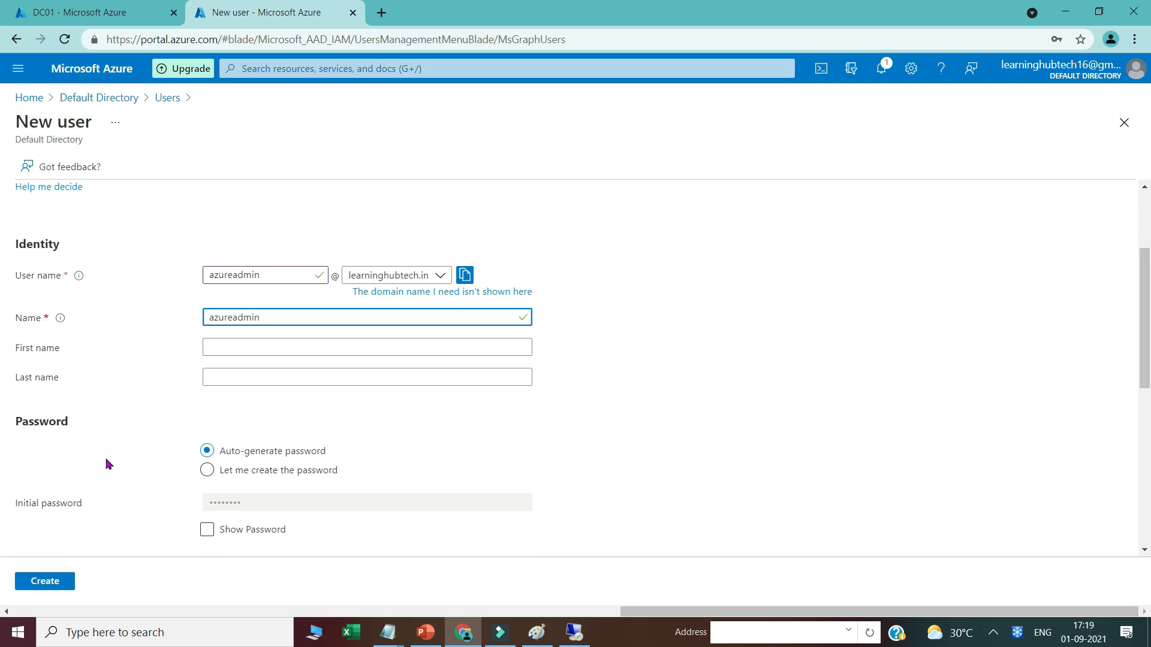
pyautogui.scroll(-1, 107, 464)
pyautogui.click(208, 395)
pyautogui.click(235, 429)
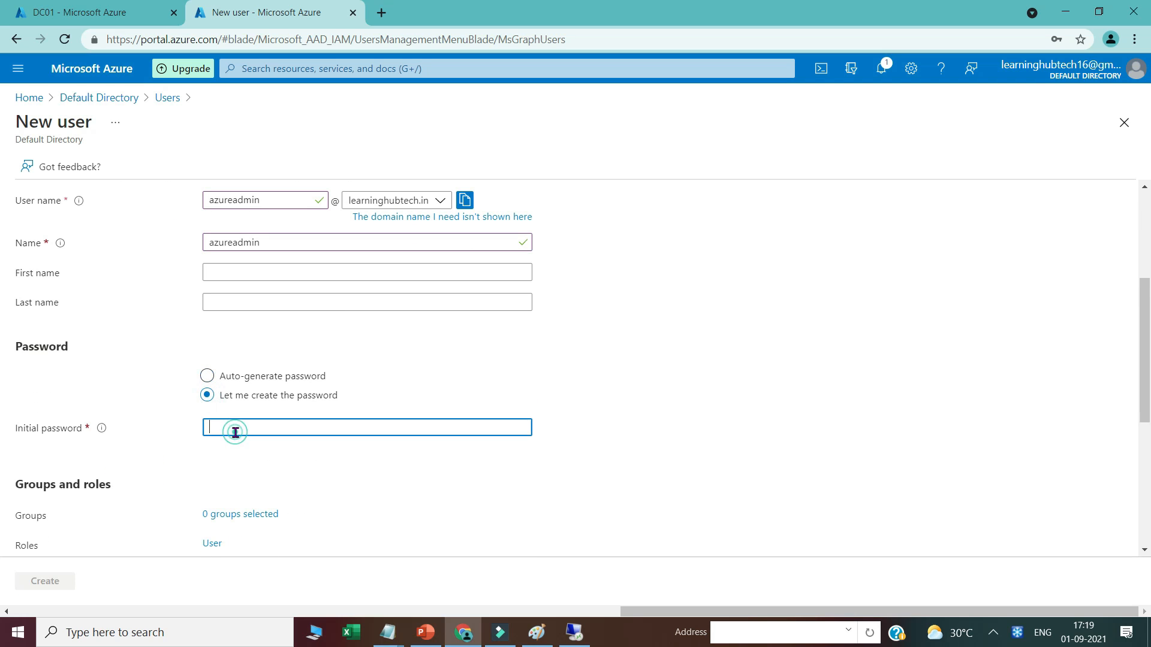
pyautogui.write('P')
pyautogui.scroll(-5, 236, 431)
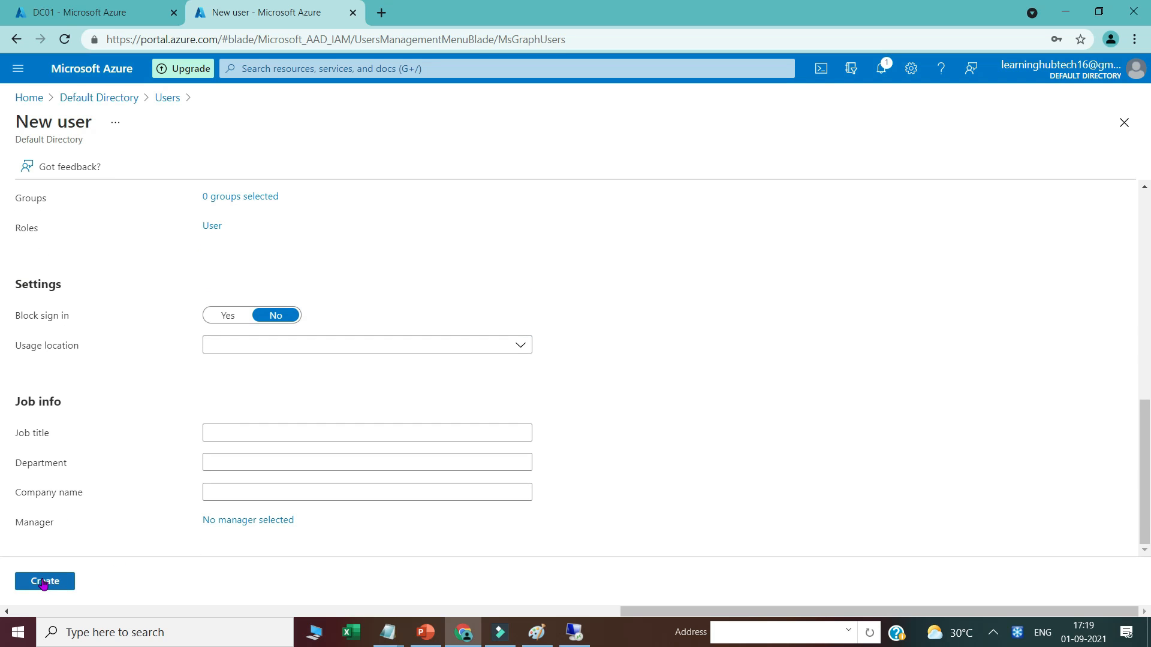
pyautogui.click(45, 581)
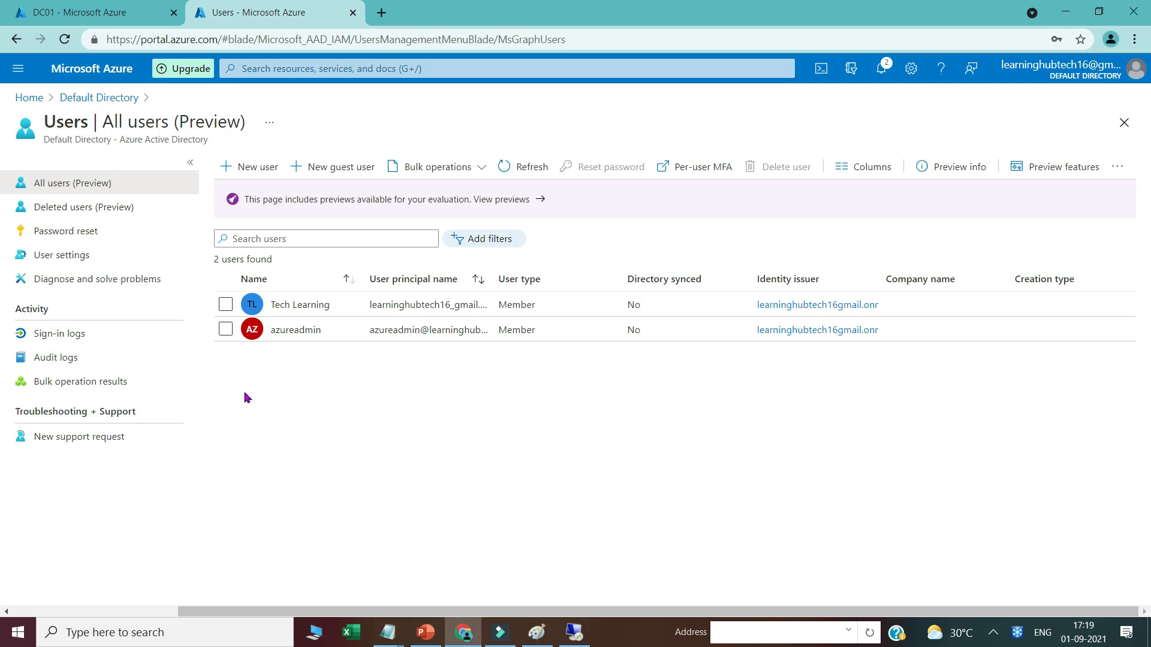
# Step: From azureadmin's Assigned roles, search 'global ad' and add the Global administrator role
pyautogui.click(290, 331)
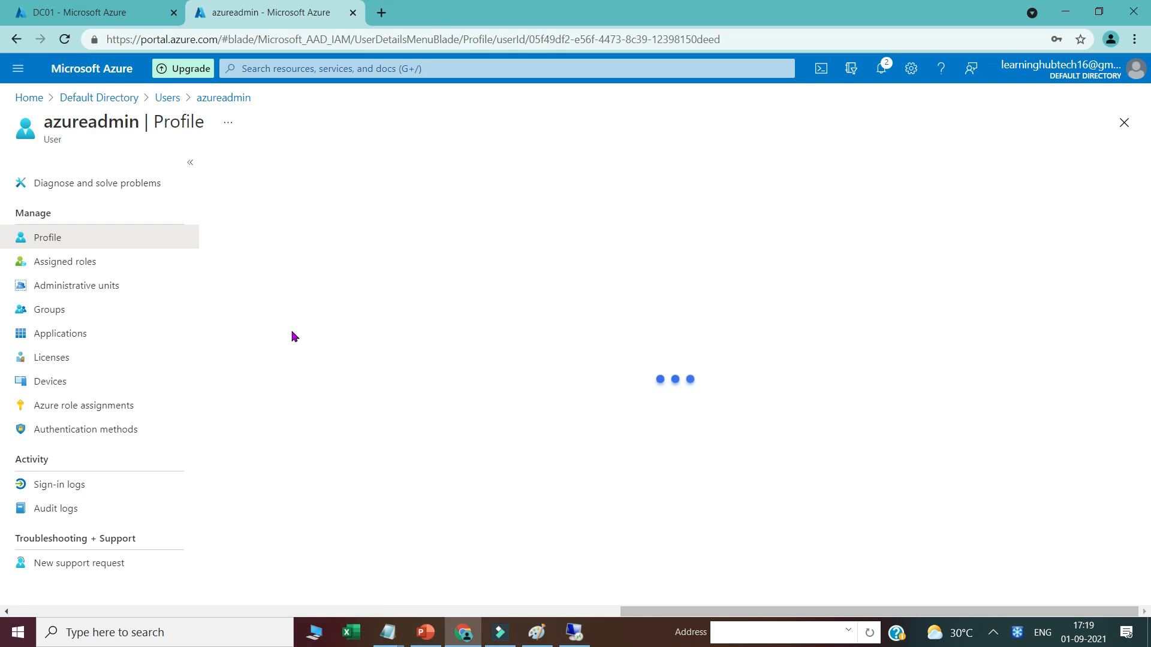
pyautogui.click(78, 262)
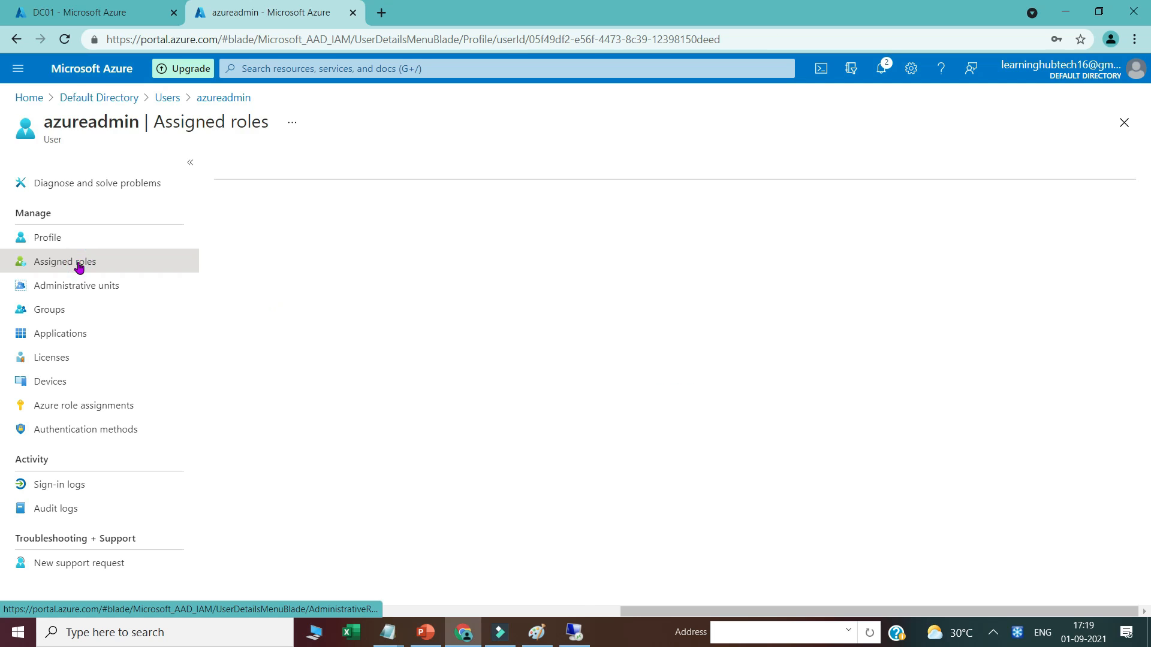
pyautogui.click(260, 167)
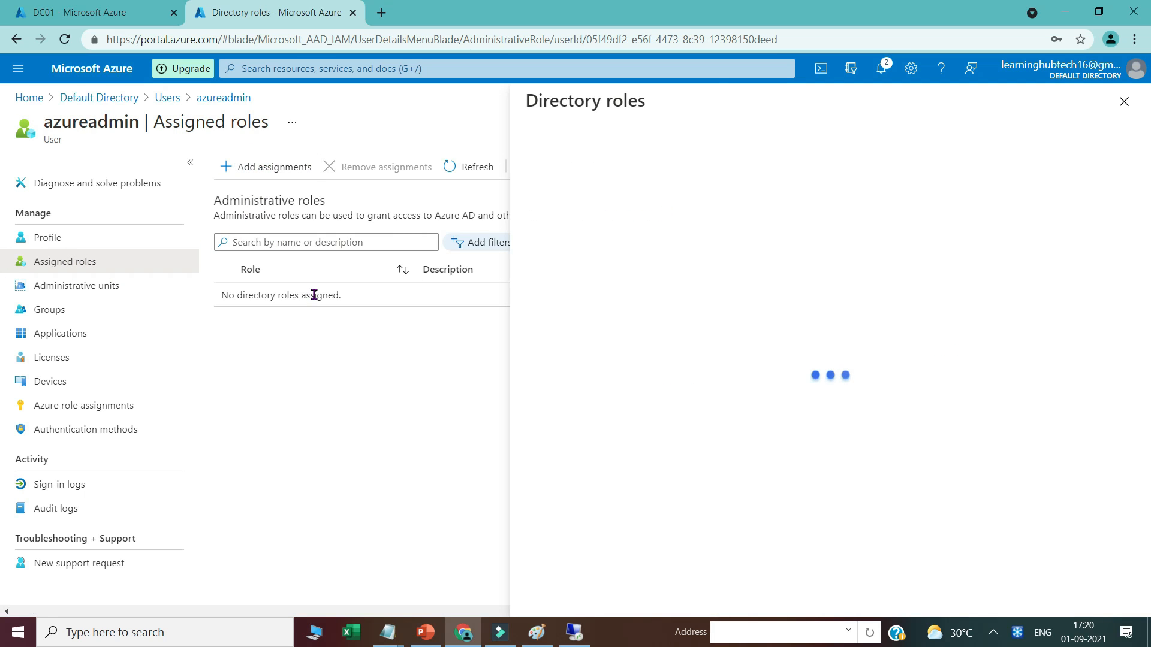
pyautogui.click(581, 252)
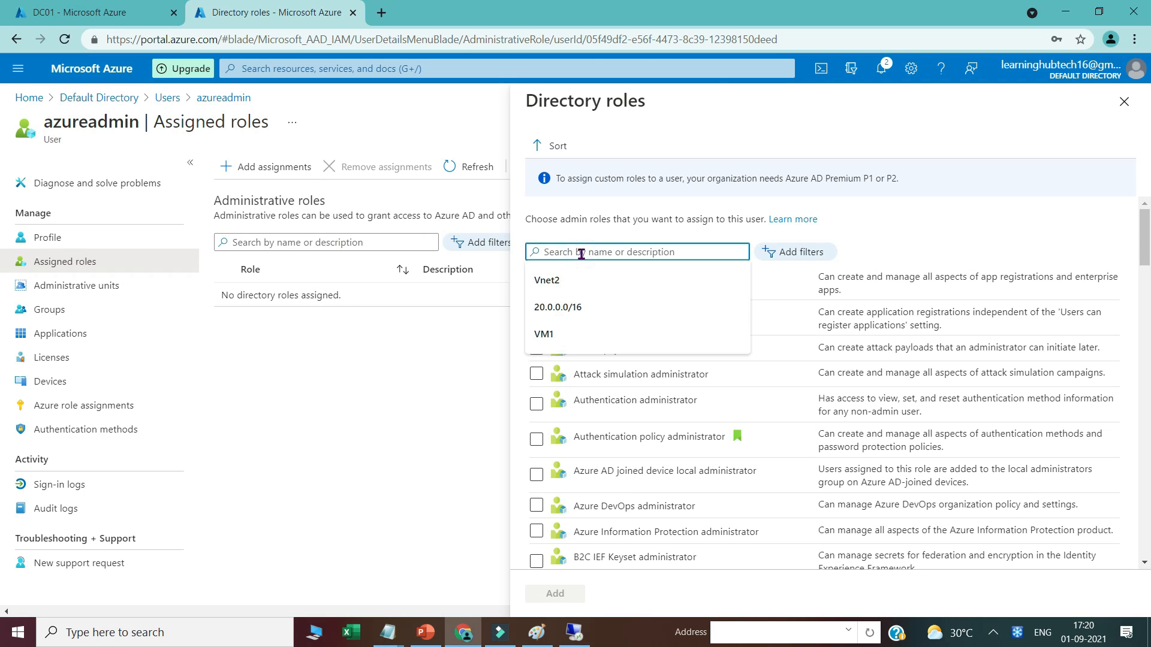
pyautogui.write('global a')
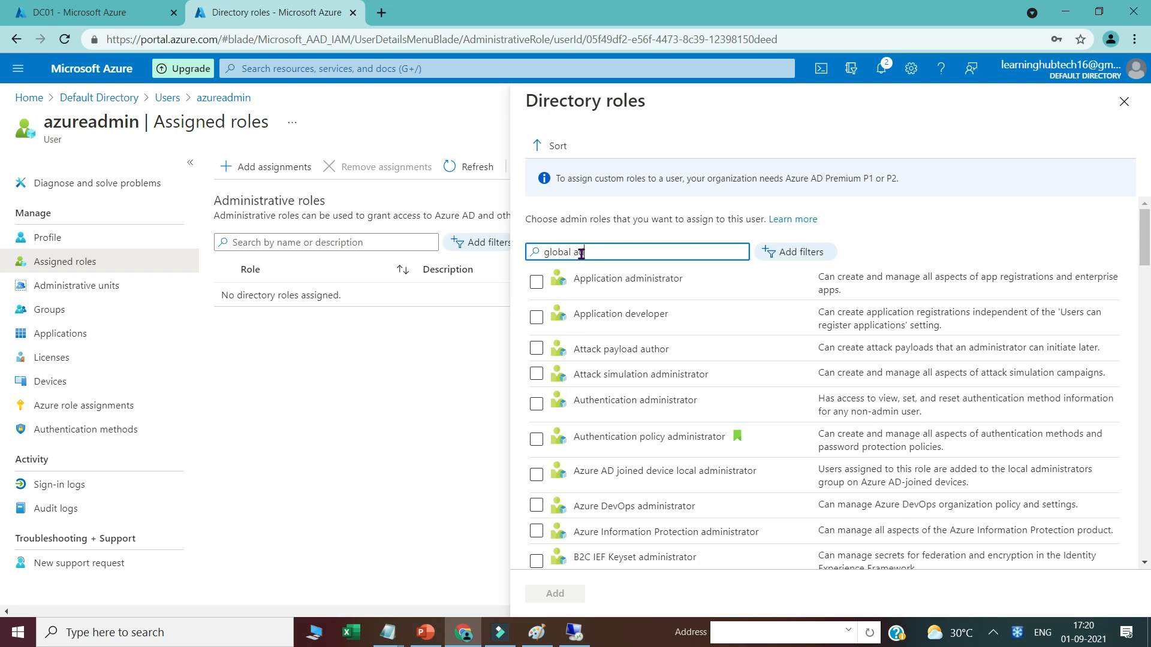
pyautogui.write('d')
pyautogui.click(536, 283)
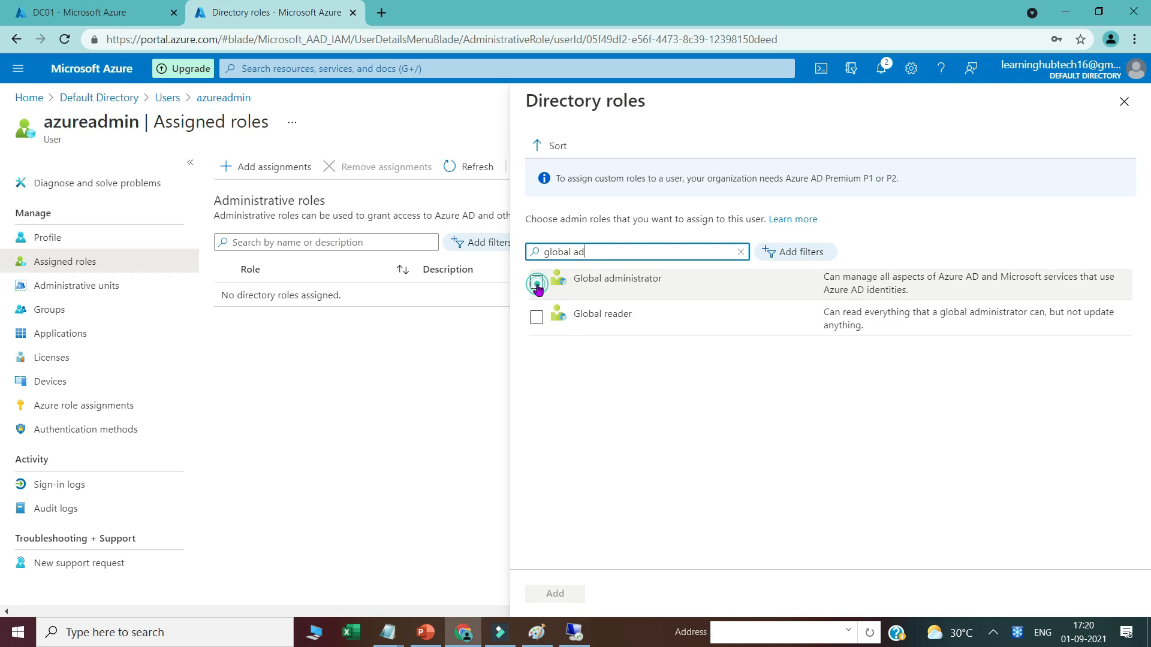
pyautogui.click(552, 595)
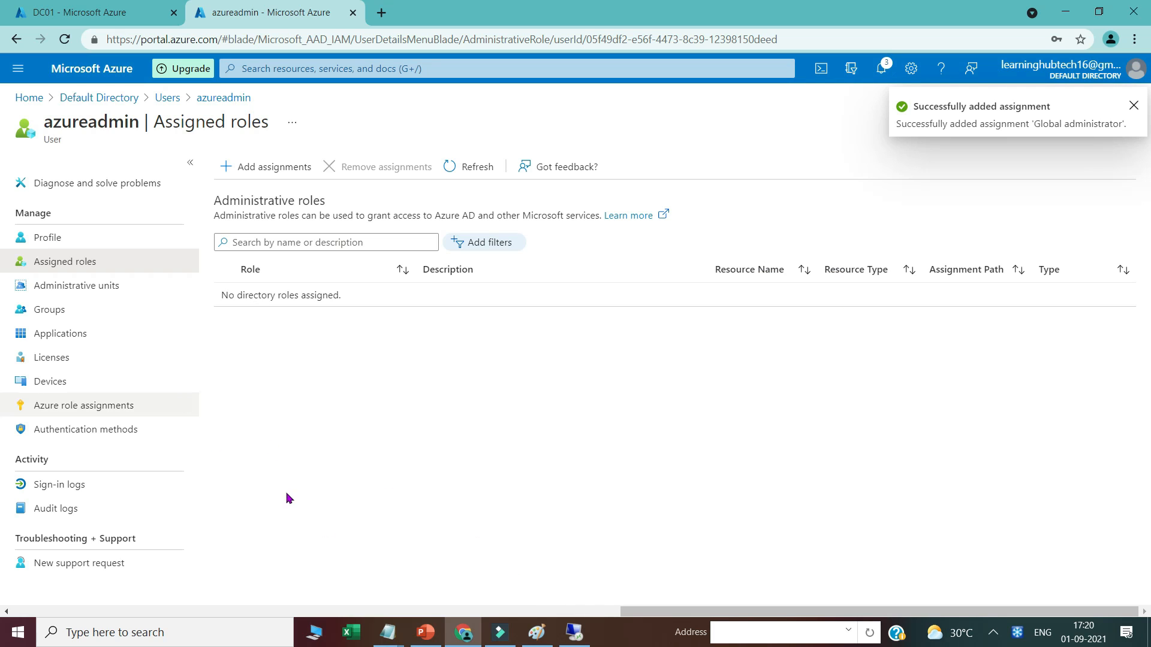
# Step: Open portal.azure.com in a new private browser window
pyautogui.rightClick(462, 639)
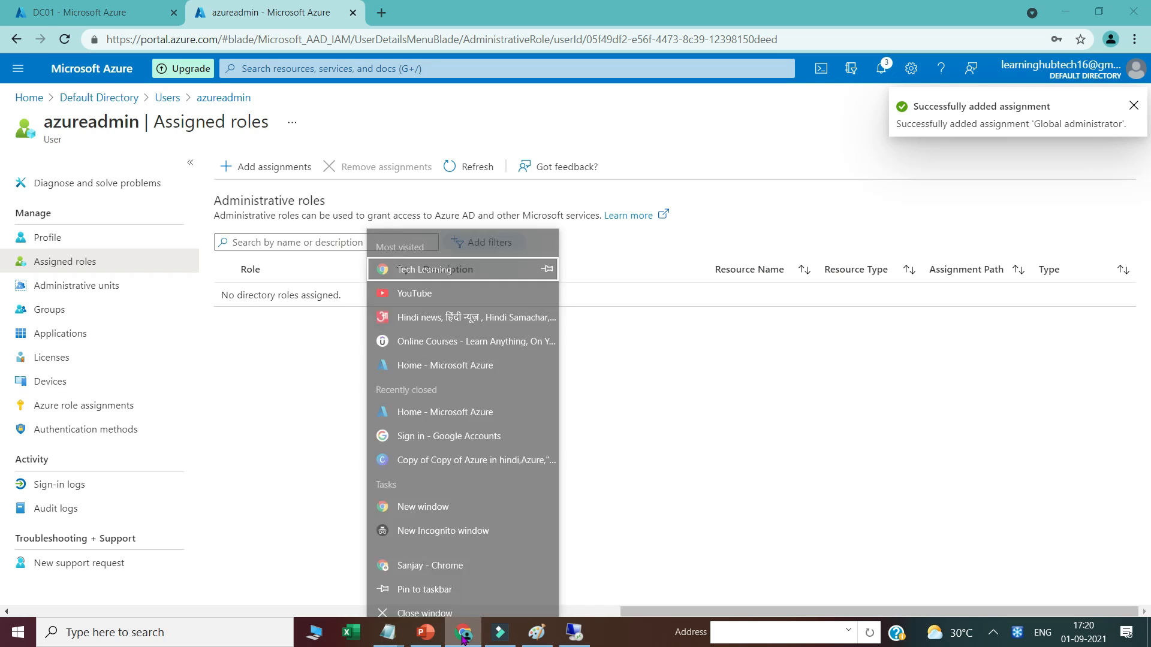
pyautogui.click(385, 270)
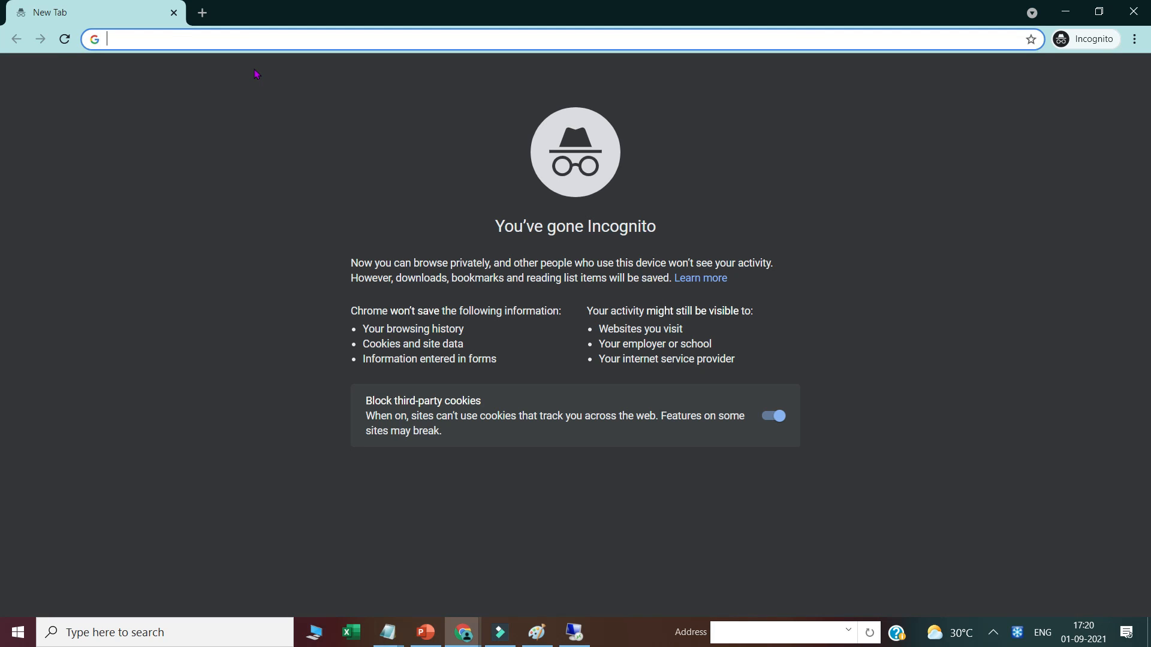
pyautogui.write('portal.azure.com')
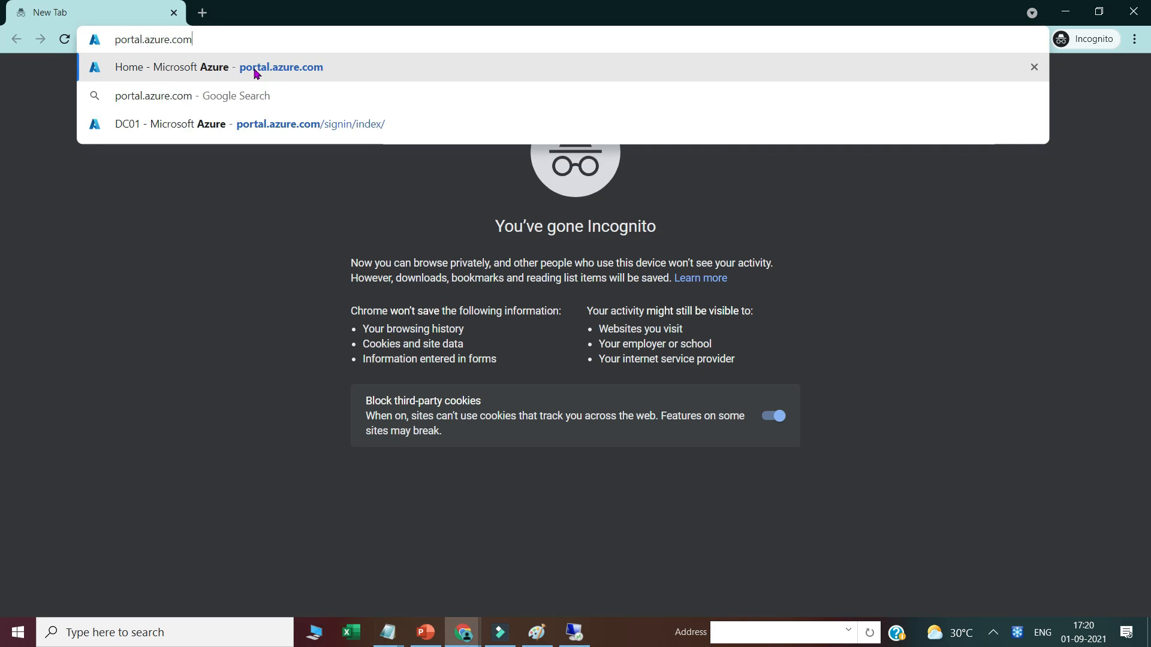
pyautogui.press('Return')
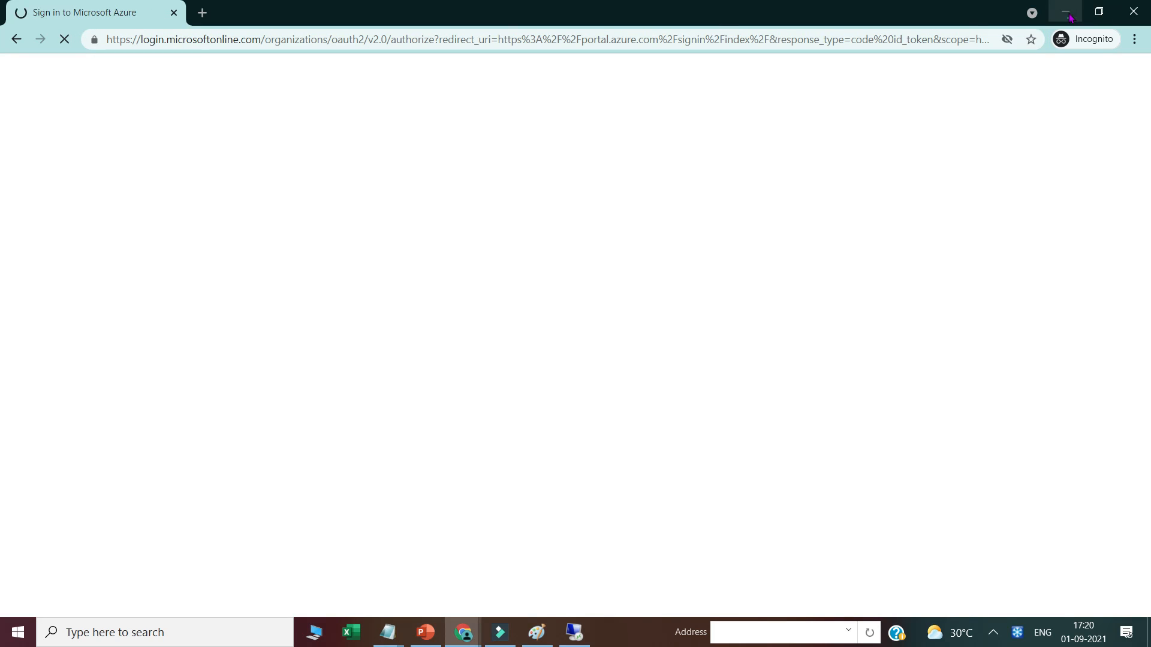
pyautogui.click(1065, 11)
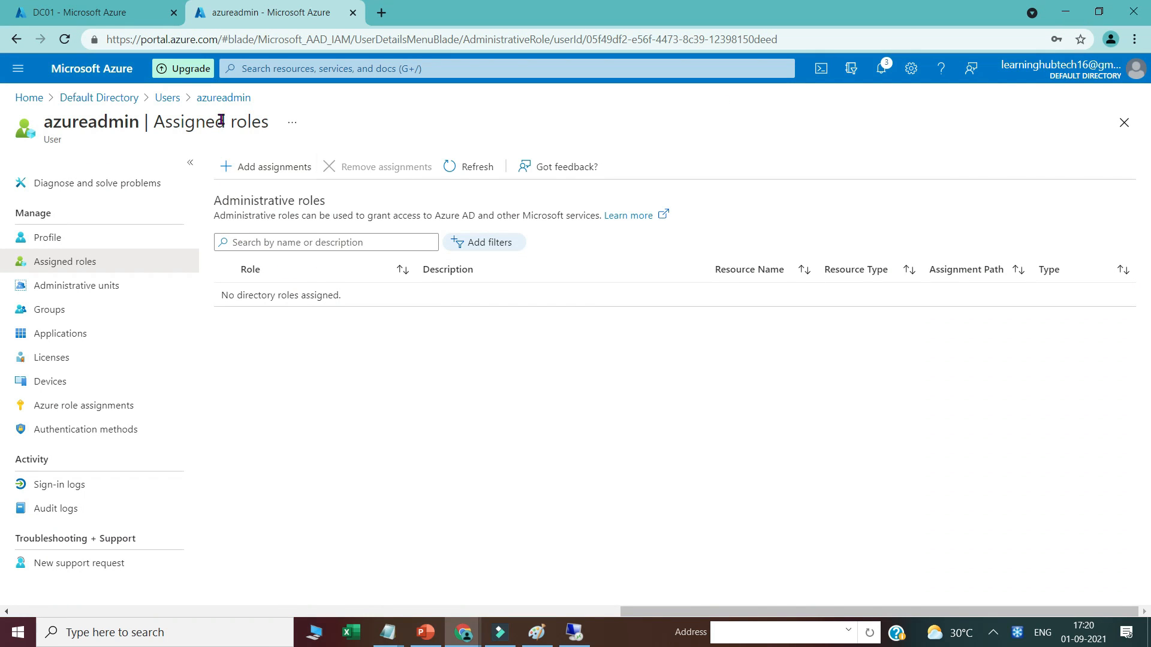
# Step: Copy azureadmin's sign-in address from the user's profile page
pyautogui.click(220, 99)
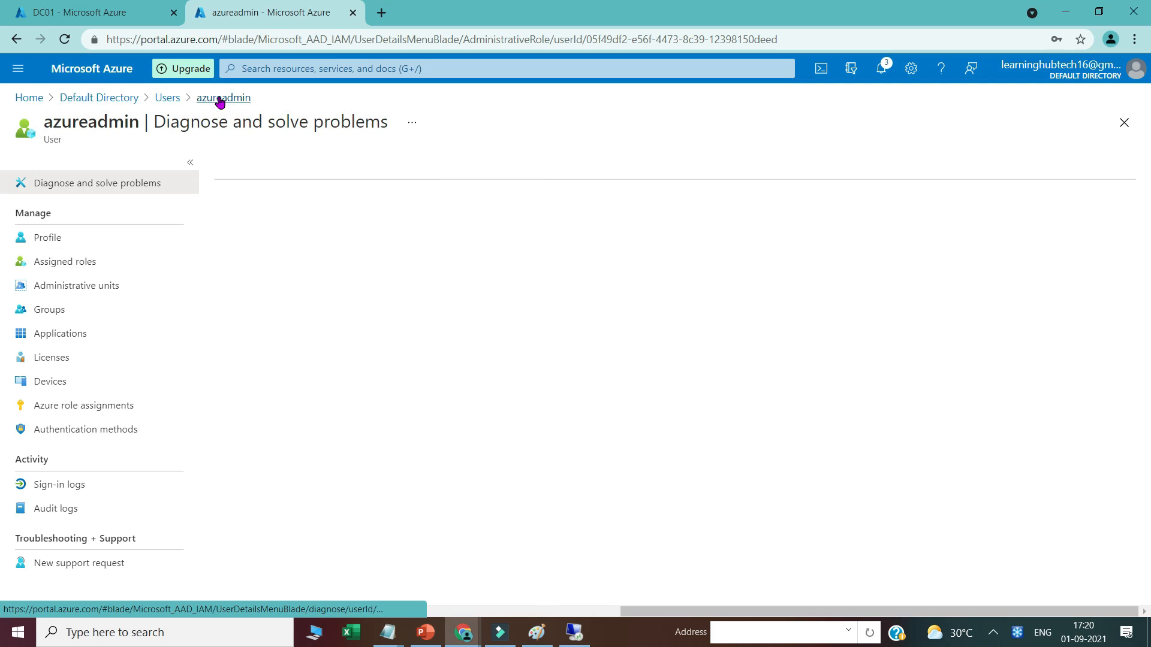
pyautogui.click(45, 238)
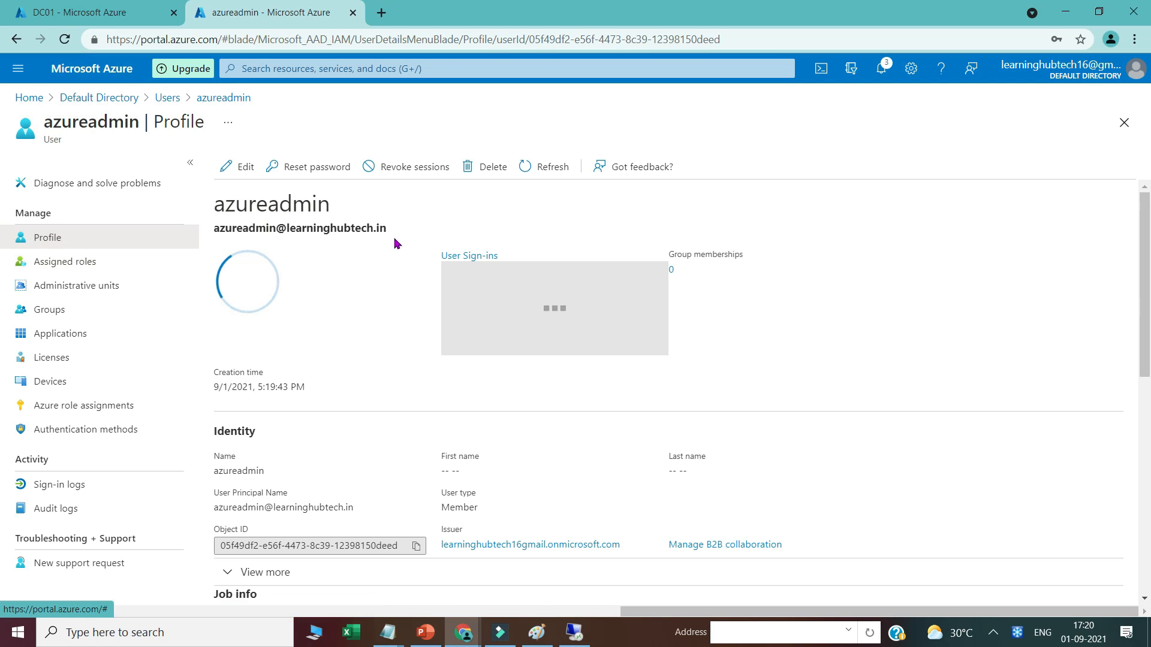
pyautogui.moveTo(389, 227); pyautogui.dragTo(214, 228)
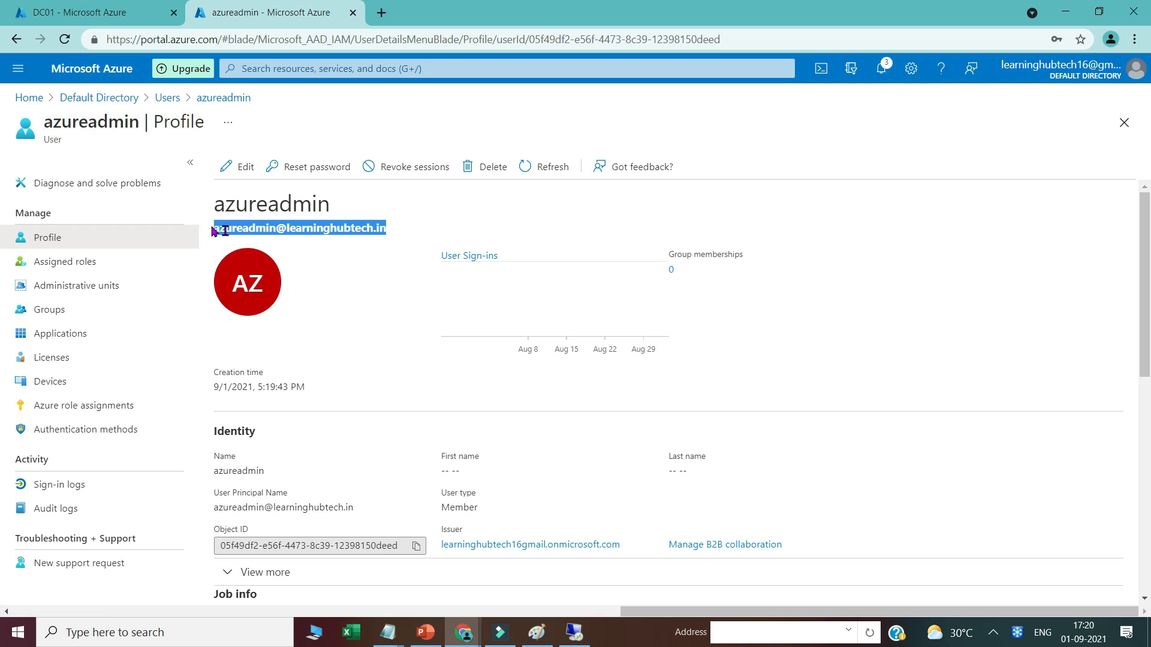
pyautogui.rightClick(235, 233)
pyautogui.click(262, 242)
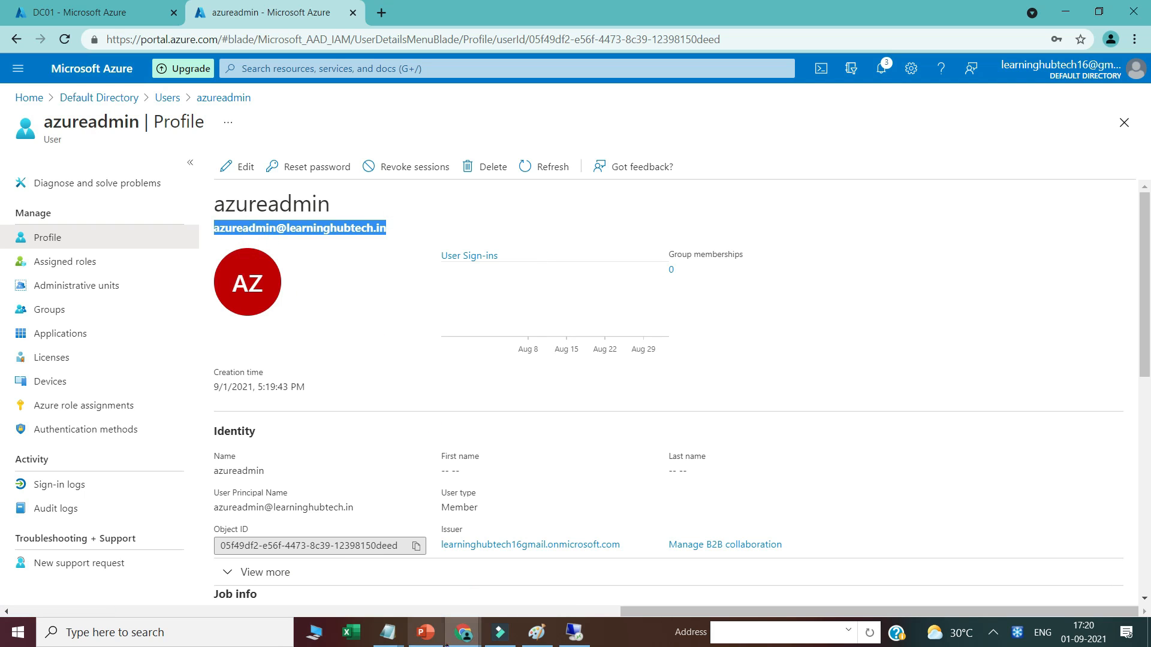
# Step: Sign in to the private window with azureadmin's address and current password
pyautogui.moveTo(467, 625)
pyautogui.click(512, 574)
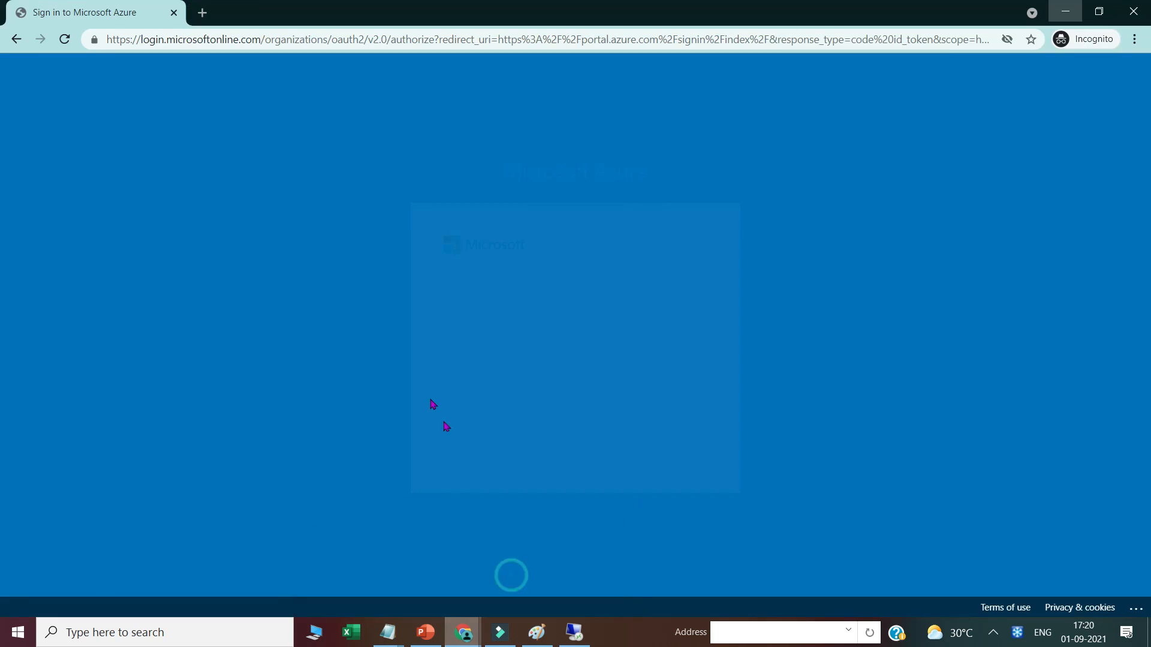
pyautogui.click(473, 290)
pyautogui.hotkey('ctrl', 'v')
pyautogui.click(652, 398)
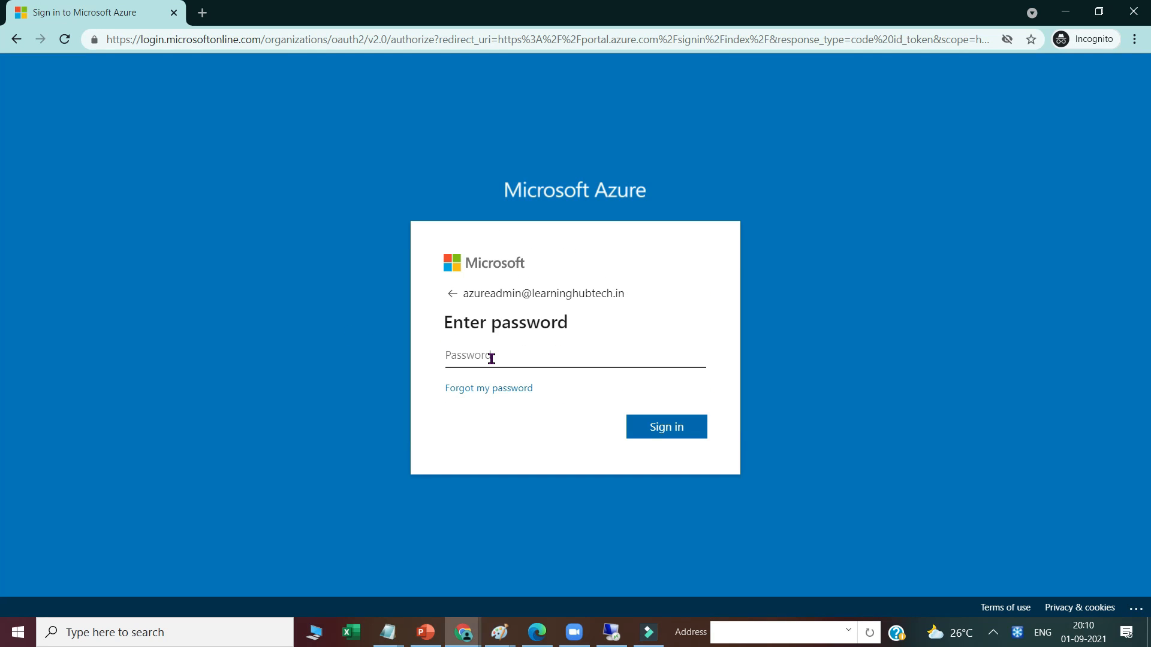
pyautogui.write('•••••••••')
pyautogui.press('Return')
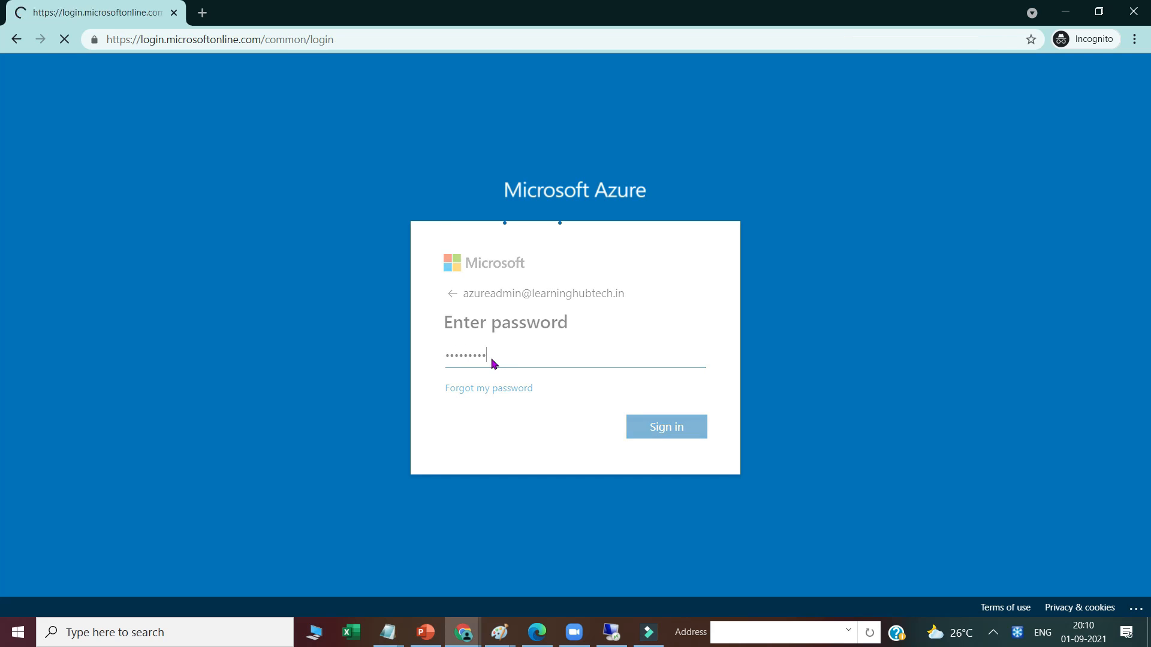
# Step: Set a new password for azureadmin, skip extra security setup, and stay signed in
pyautogui.write('••')
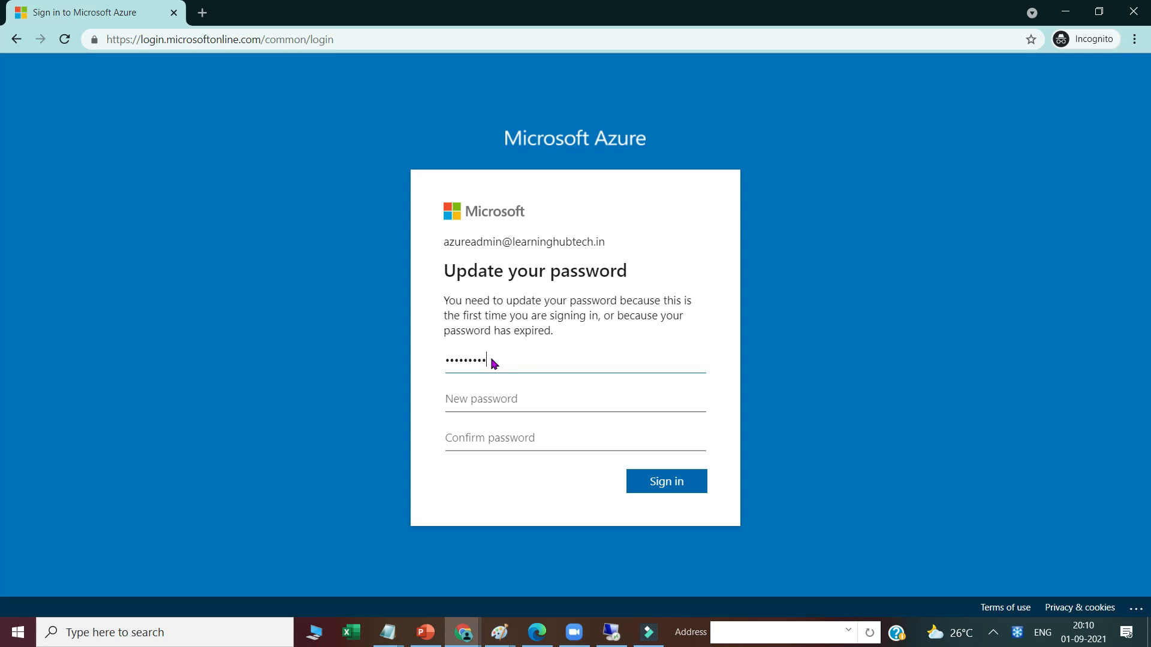
pyautogui.write('••••••••••')
pyautogui.press('Tab')
pyautogui.hotkey('ctrl', 'v')
pyautogui.click(653, 480)
pyautogui.click(525, 378)
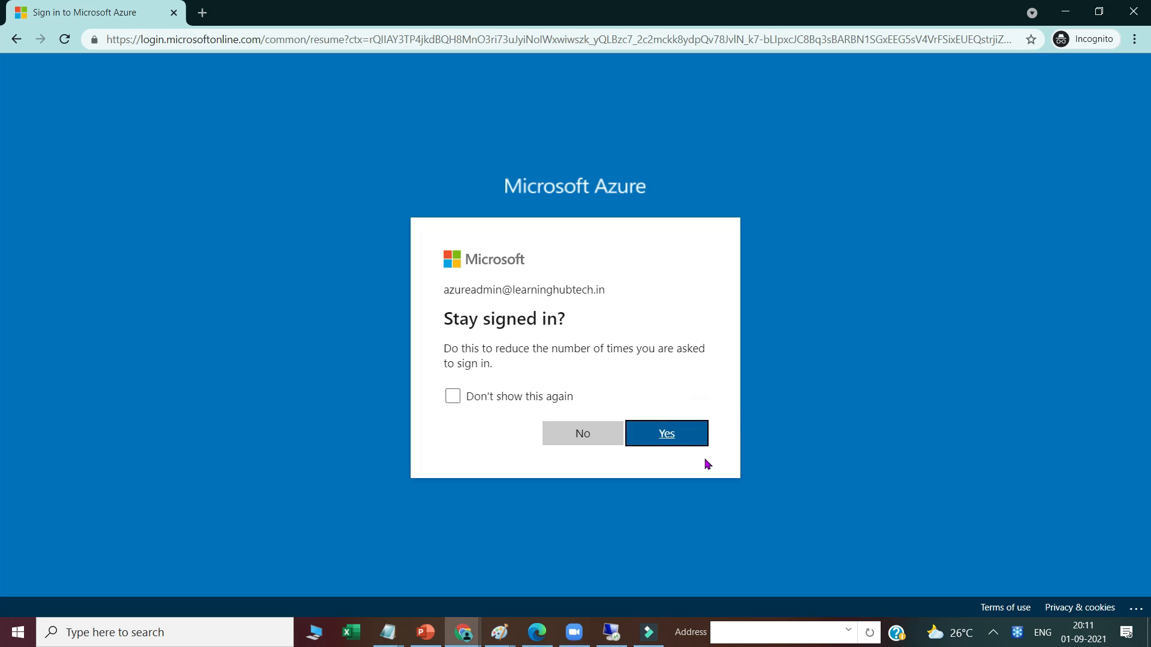
pyautogui.click(678, 442)
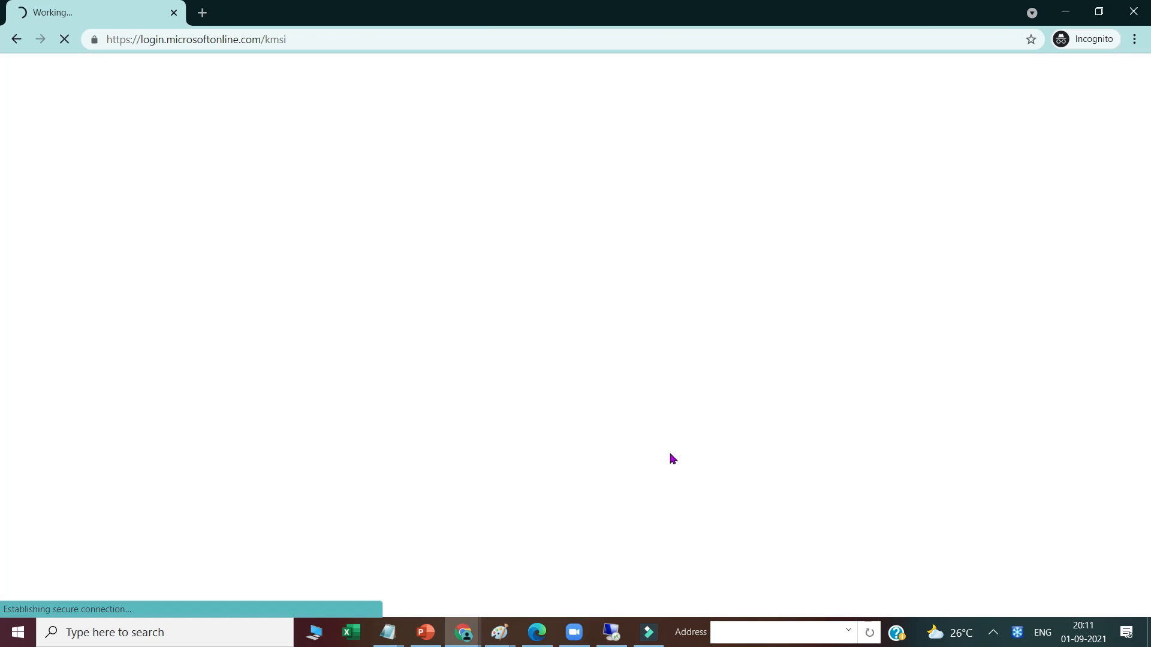
pyautogui.click(615, 634)
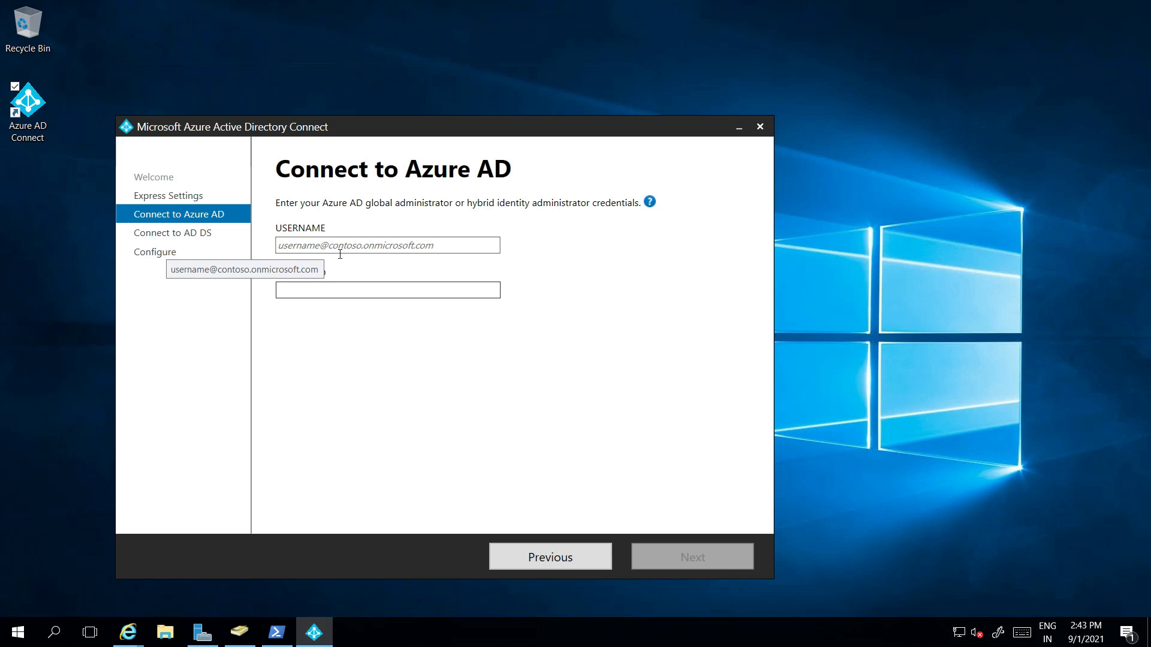
# Step: Enter the azureadmin account on learninghubtech.in and its password as Azure AD credentials
pyautogui.click(311, 245)
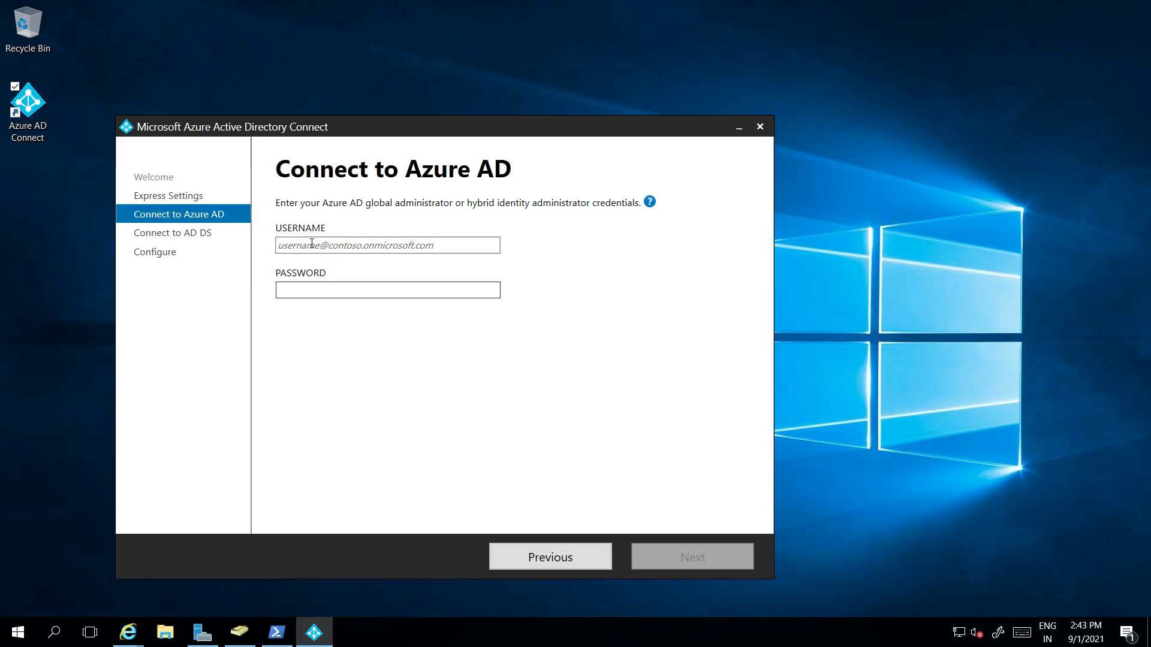
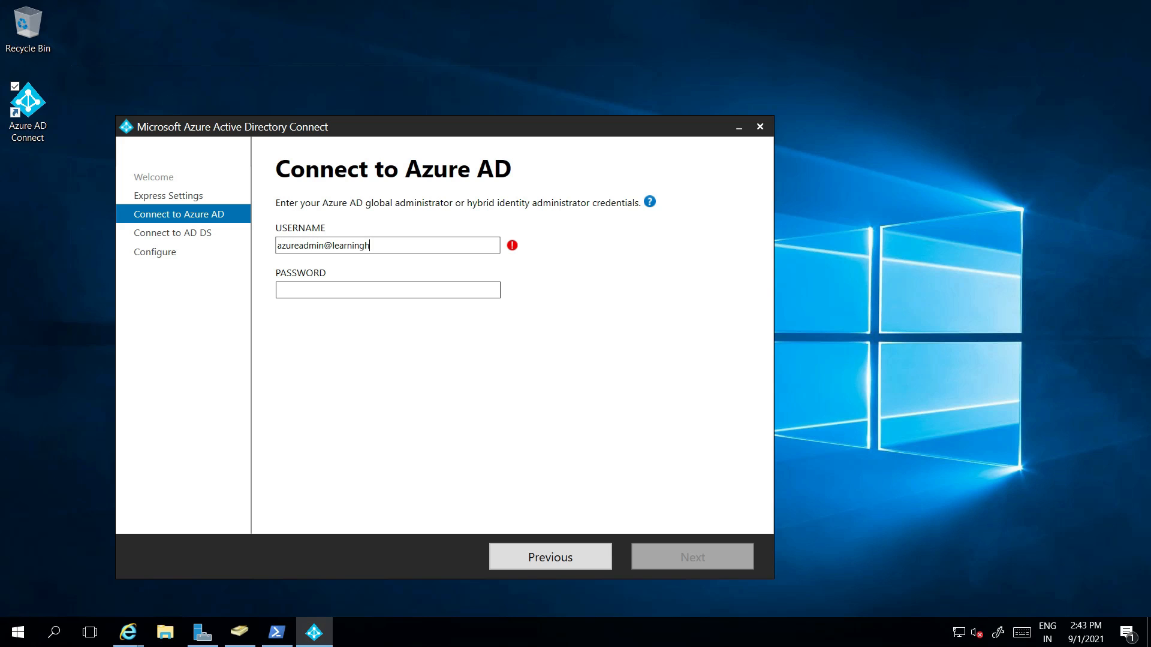
pyautogui.press('Tab')
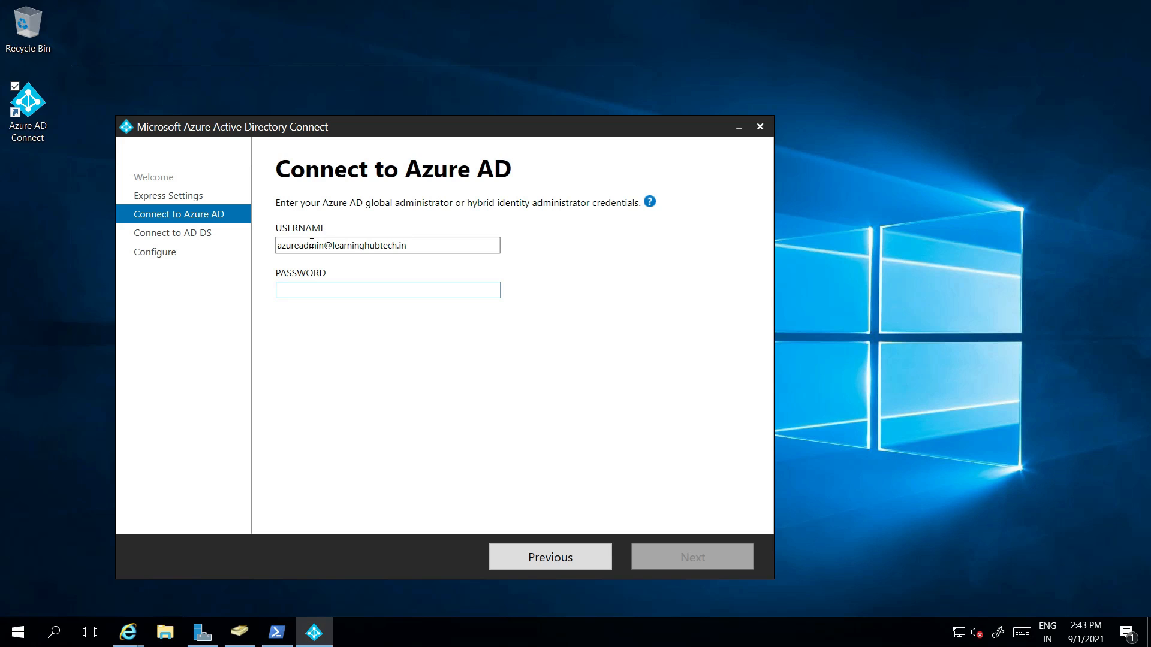
pyautogui.write('•')
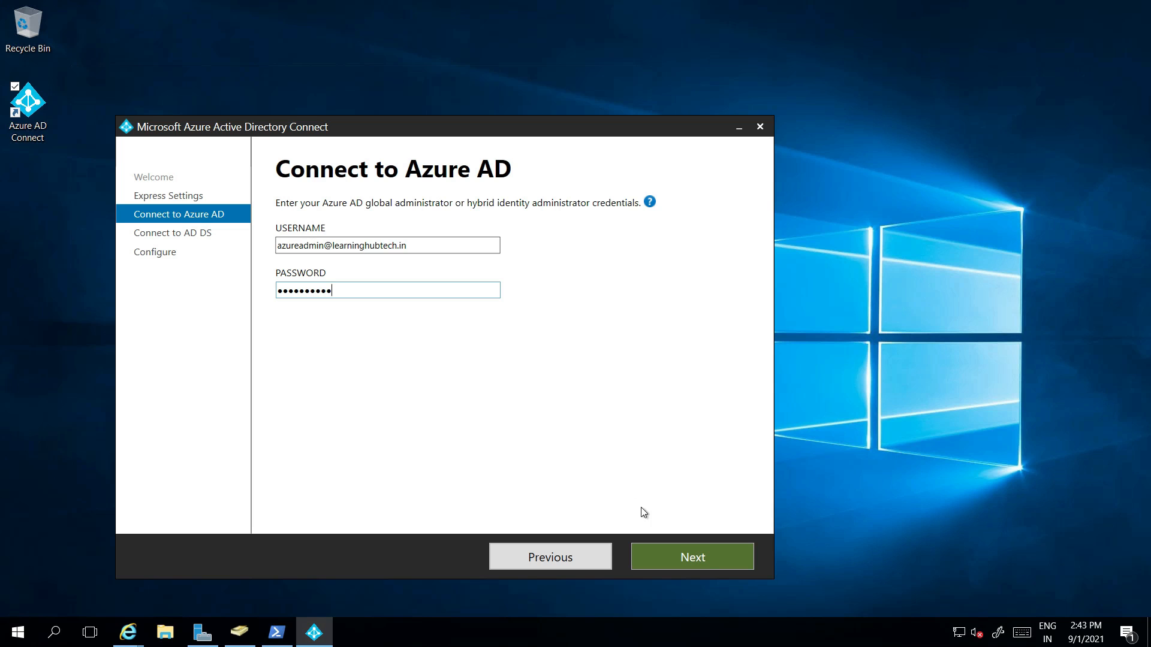
pyautogui.click(692, 557)
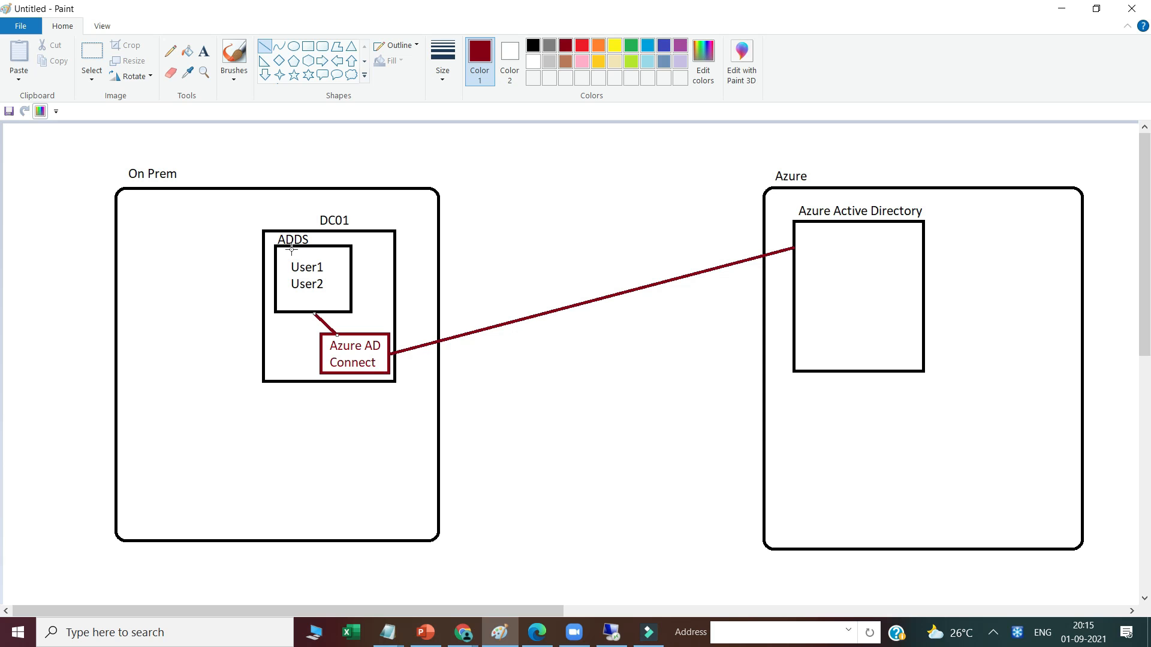
pyautogui.click(611, 633)
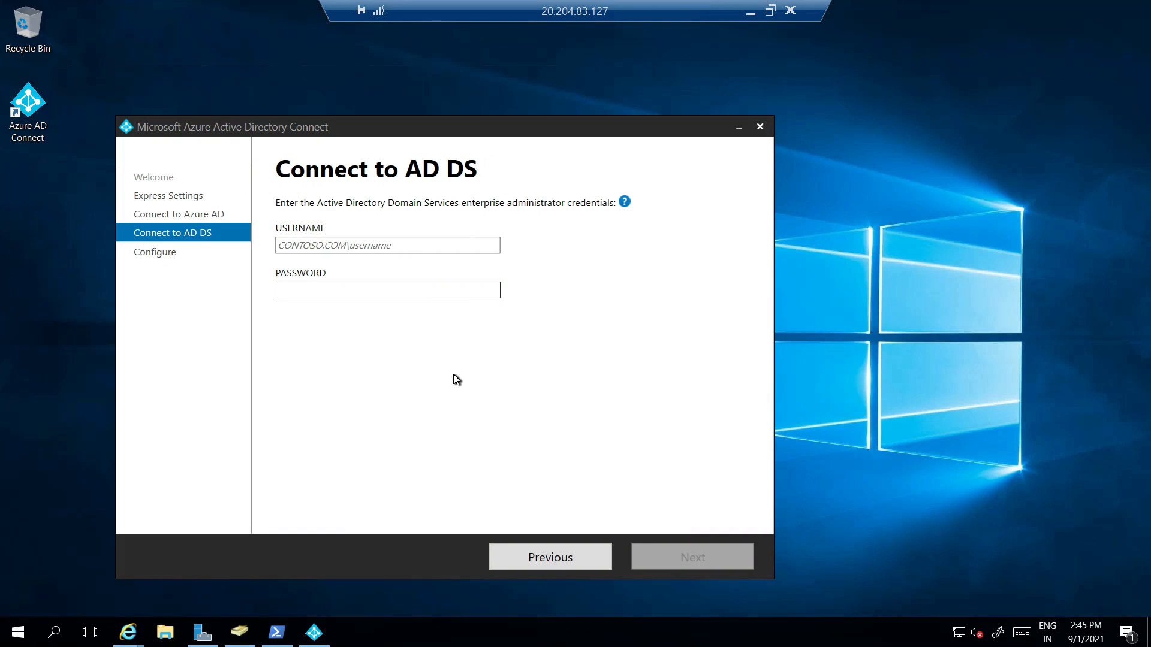
# Step: Open the itadmin account's group memberships in Active Directory Users and Computers
pyautogui.moveTo(239, 632)
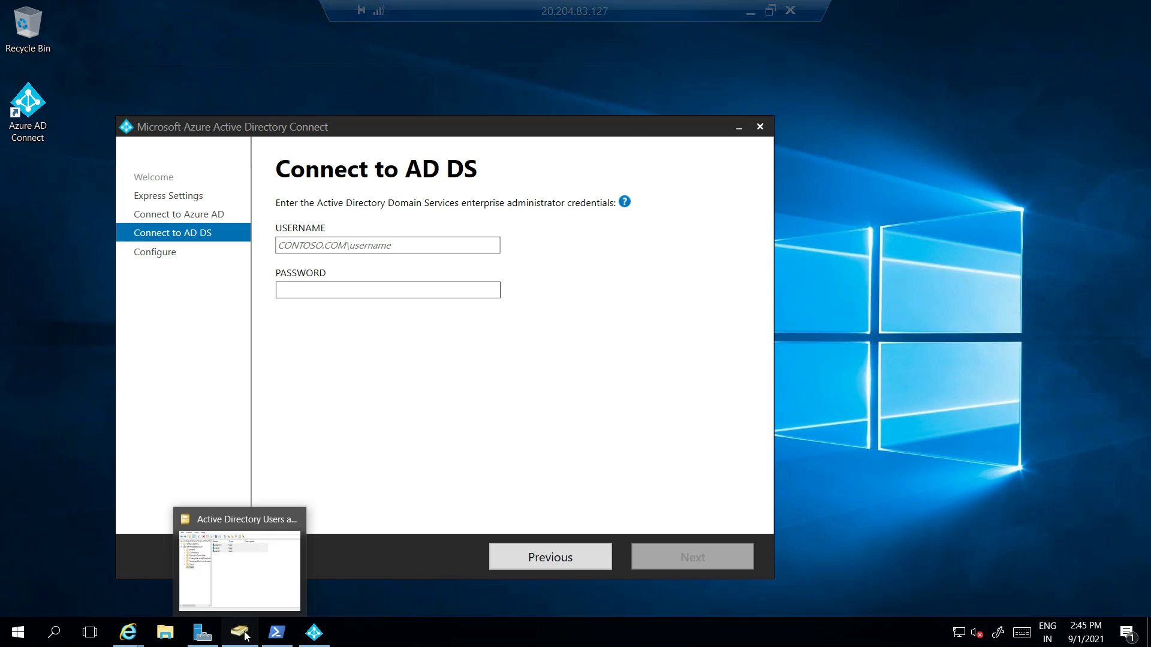
pyautogui.click(241, 598)
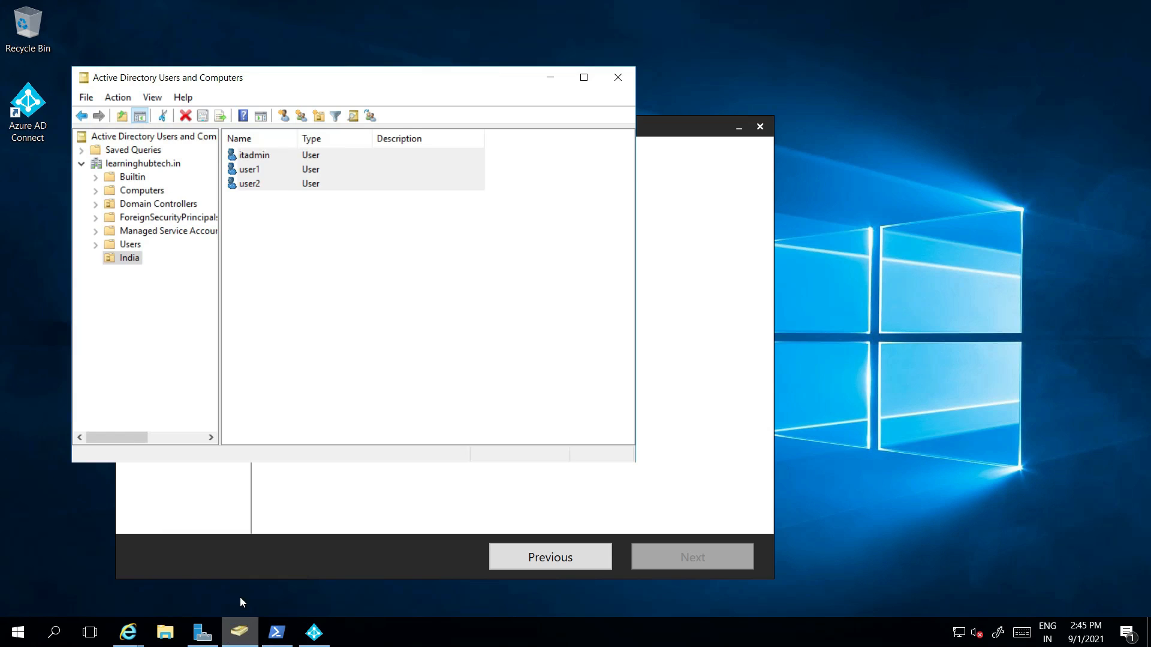
pyautogui.click(254, 159)
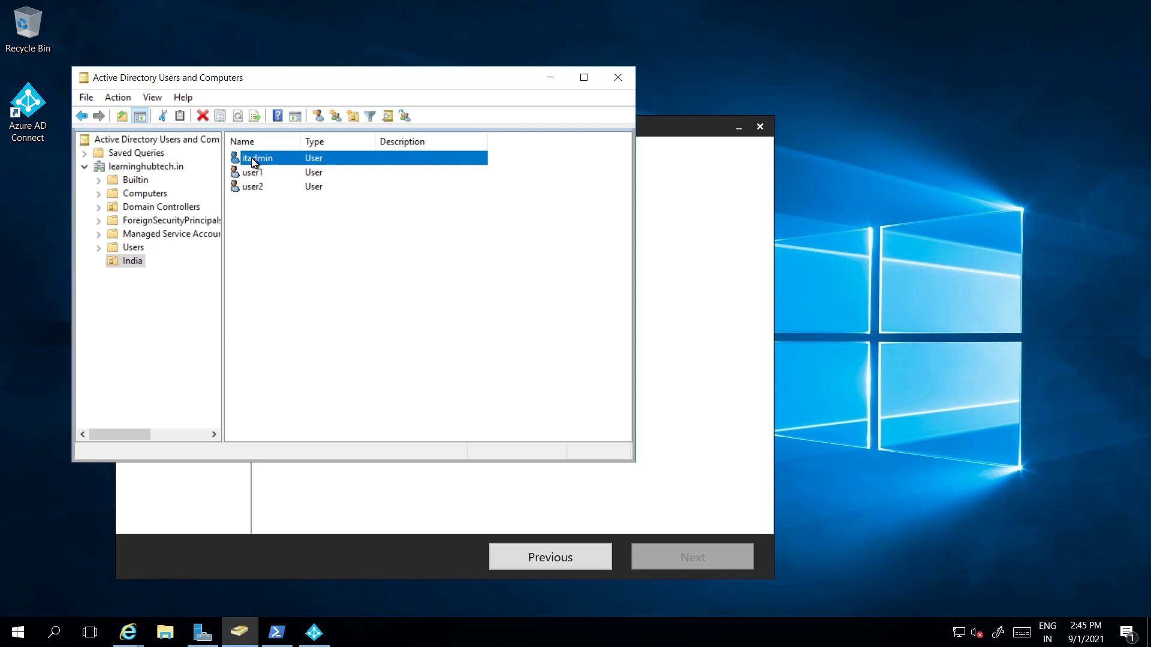
pyautogui.rightClick(252, 160)
pyautogui.click(304, 368)
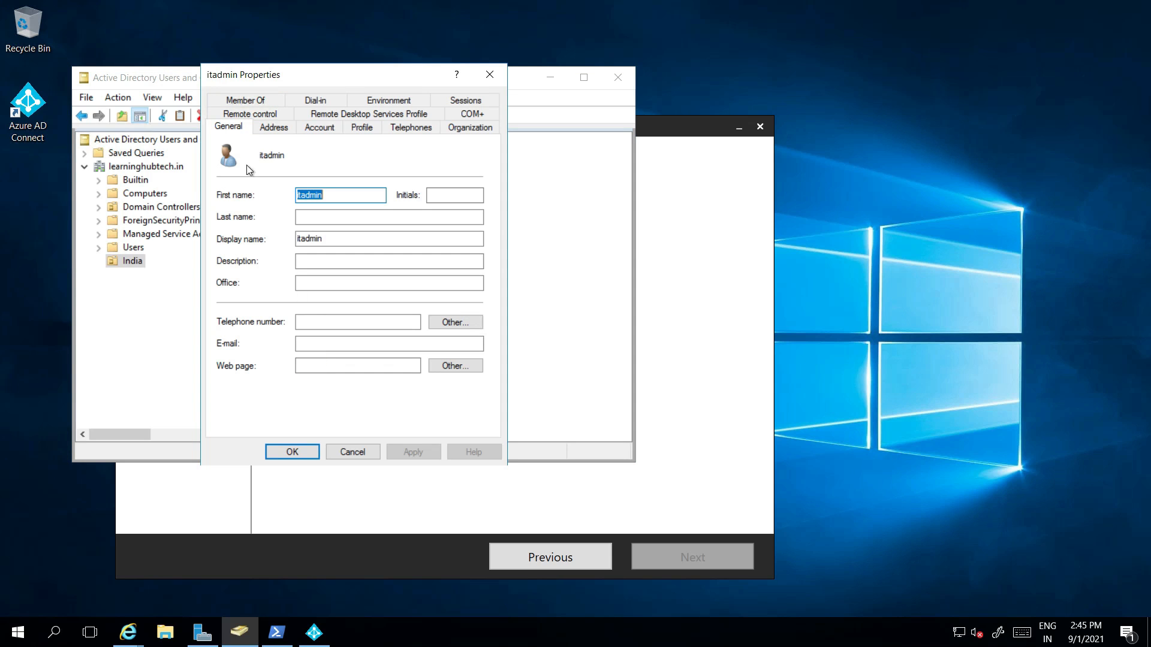
pyautogui.click(252, 101)
pyautogui.click(242, 308)
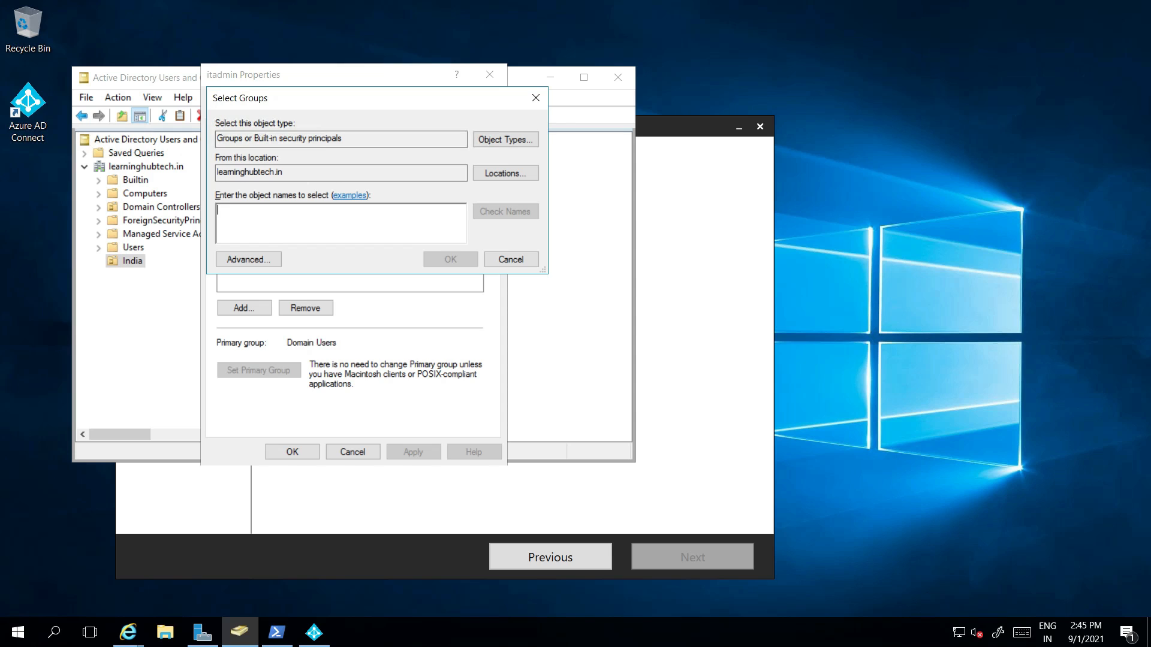
# Step: Add itadmin to the Enterprise Admins group and apply the change
pyautogui.write('enter')
pyautogui.write('prise ad')
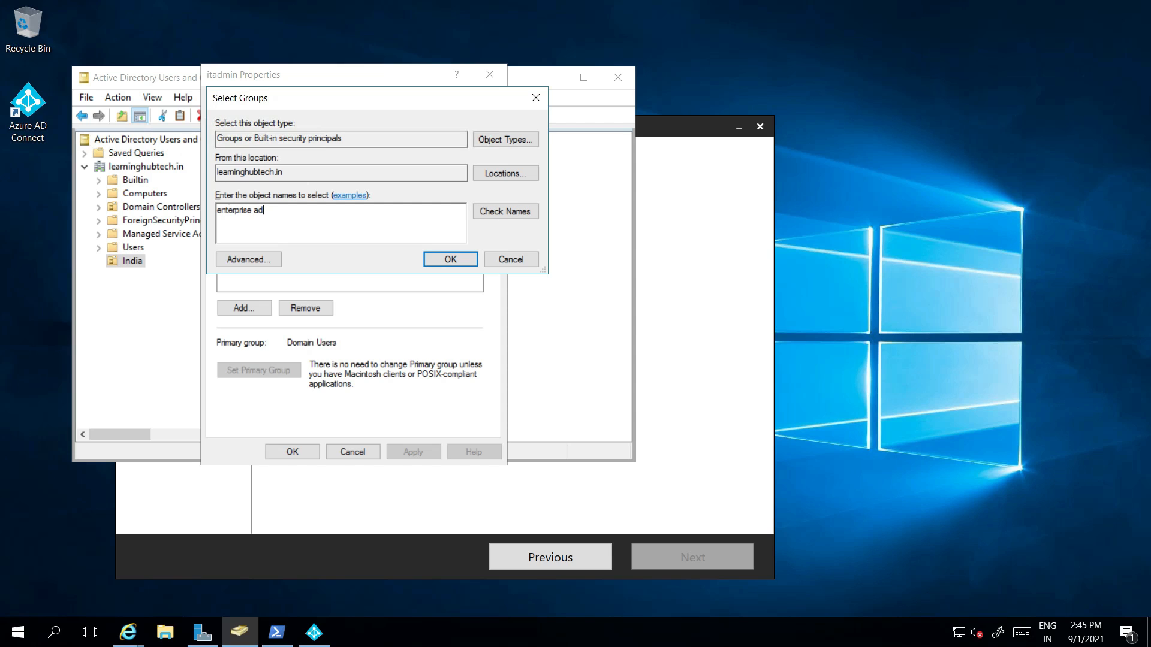
pyautogui.click(505, 211)
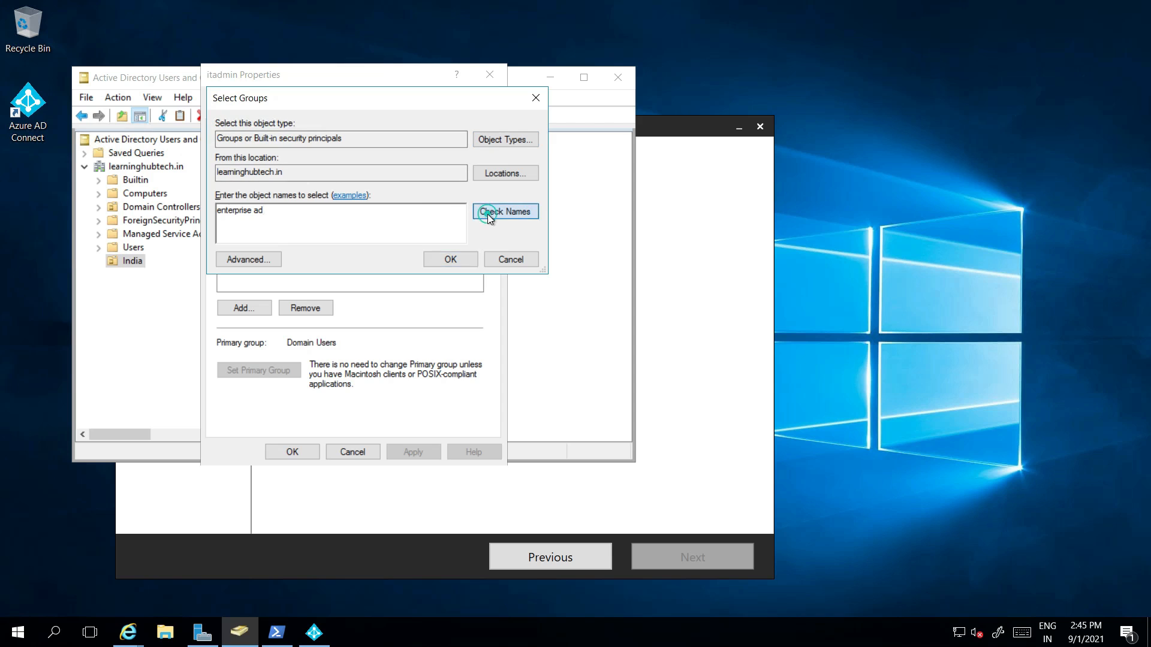
pyautogui.click(433, 259)
pyautogui.click(402, 450)
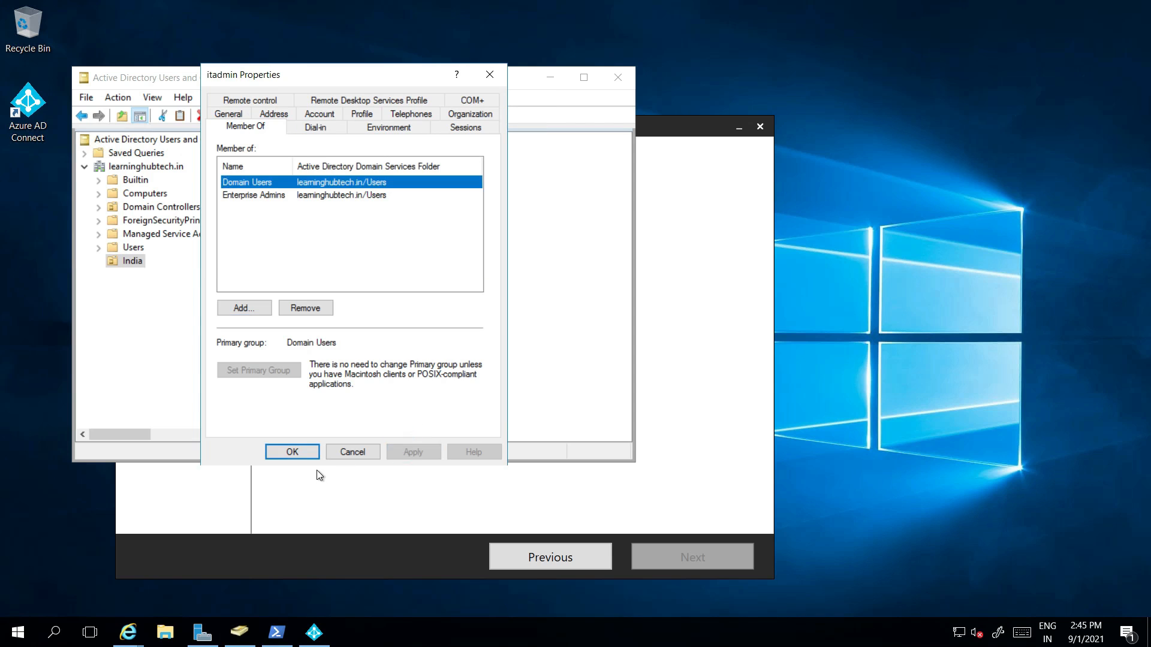
pyautogui.click(292, 455)
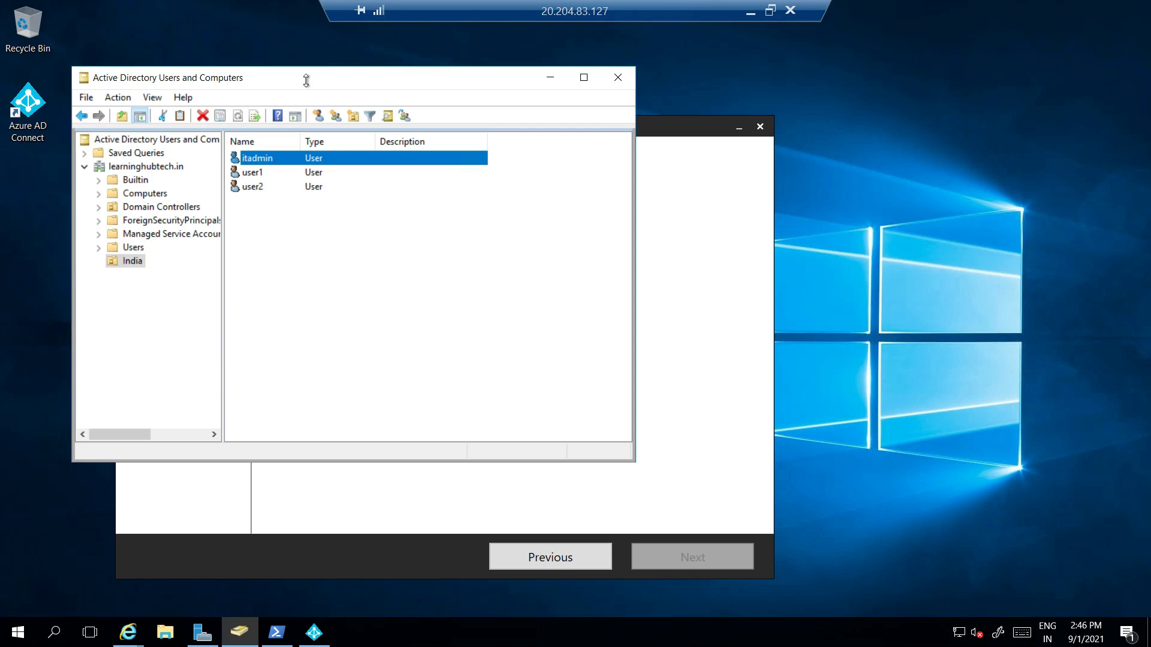
pyautogui.click(312, 633)
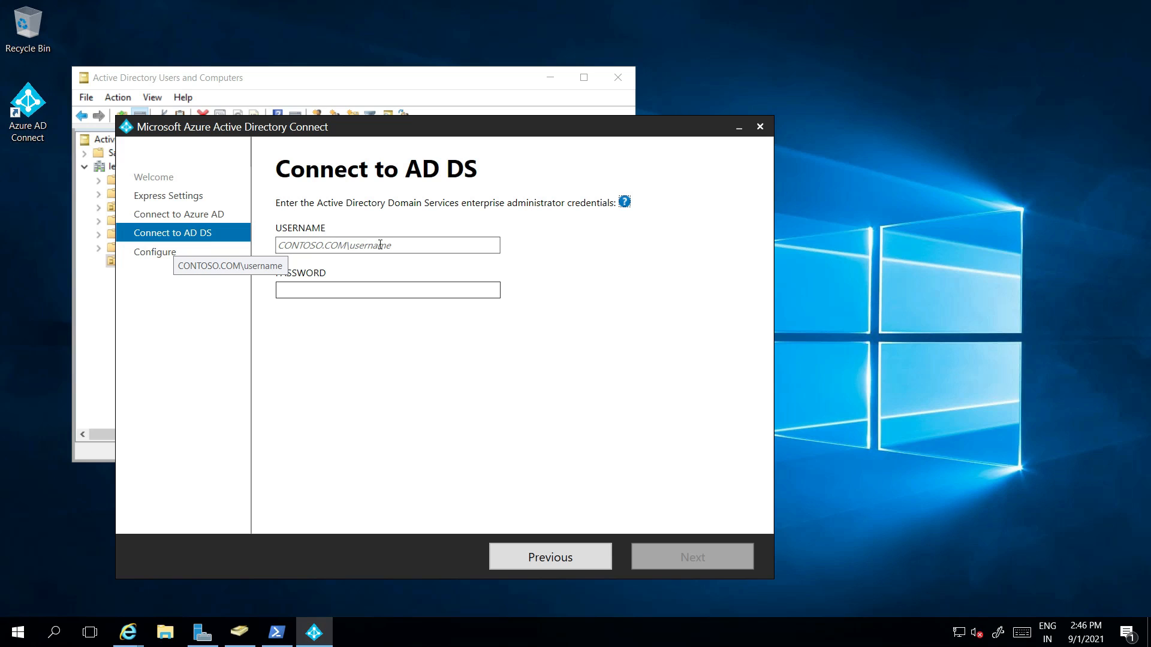
# Step: Enter learninghubtech.in\itadmin and its password as the AD DS enterprise admin credentials
pyautogui.click(316, 245)
pyautogui.write('le')
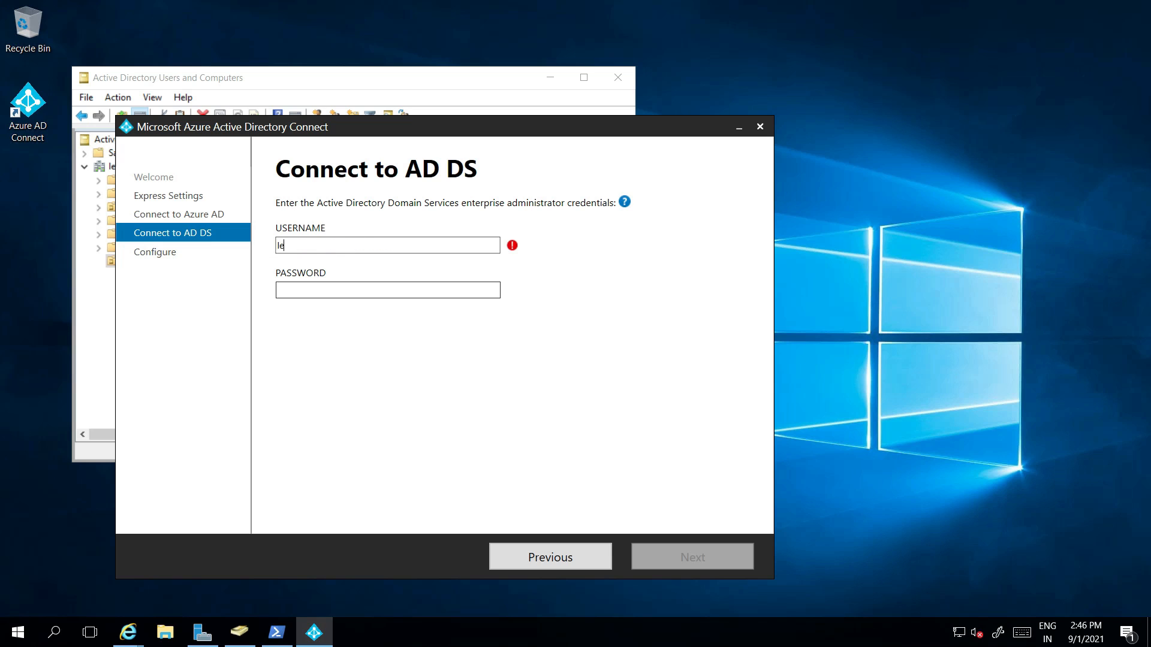
pyautogui.write('arninghubtech.in\\itadmin')
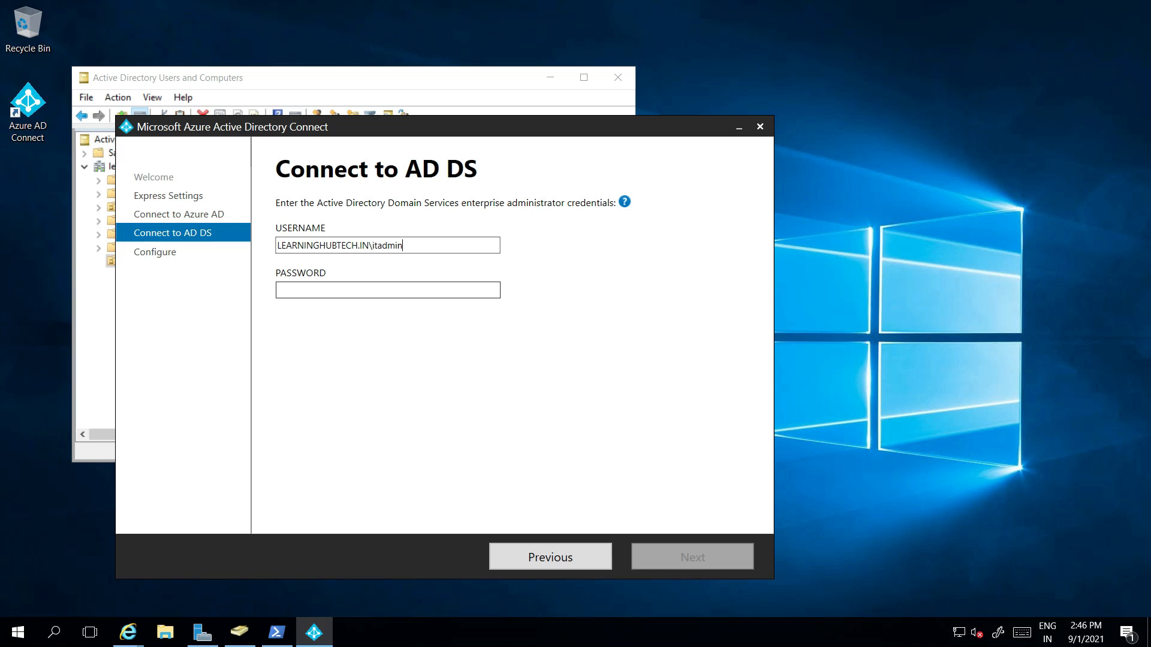
pyautogui.press('Tab')
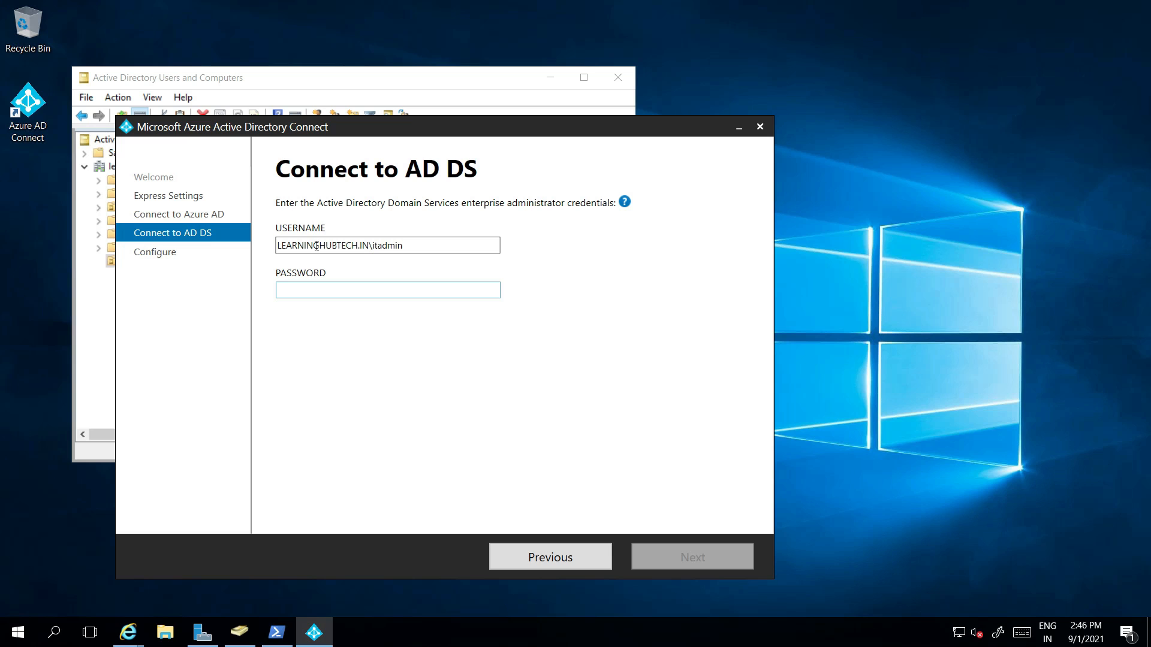
pyautogui.write('••')
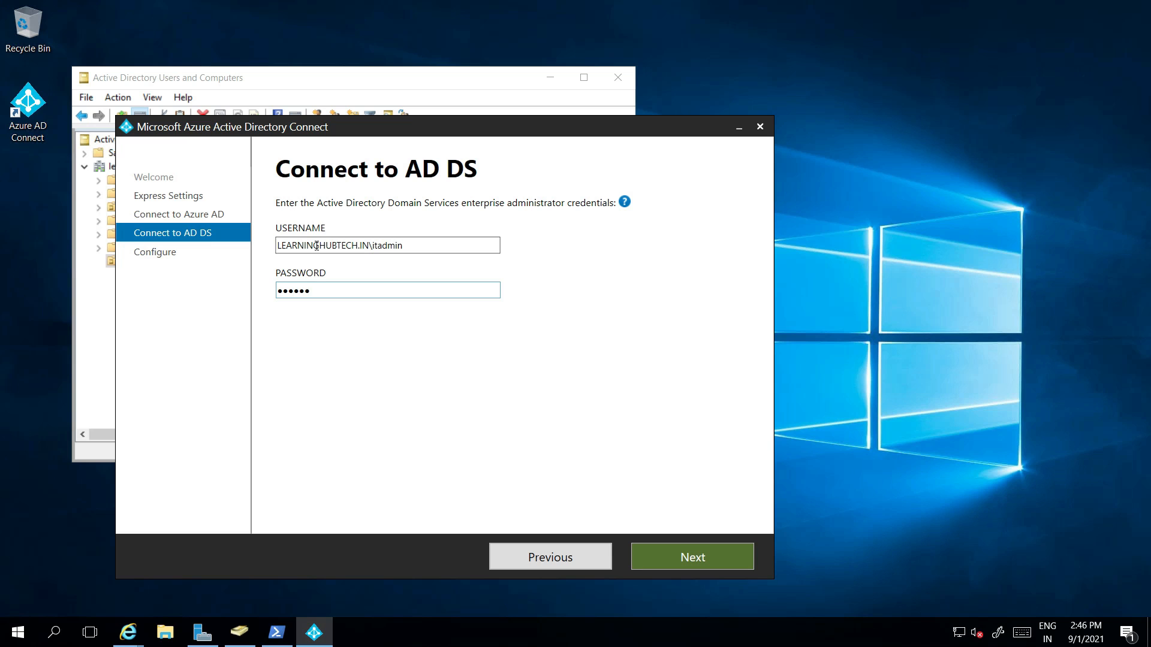
pyautogui.click(695, 556)
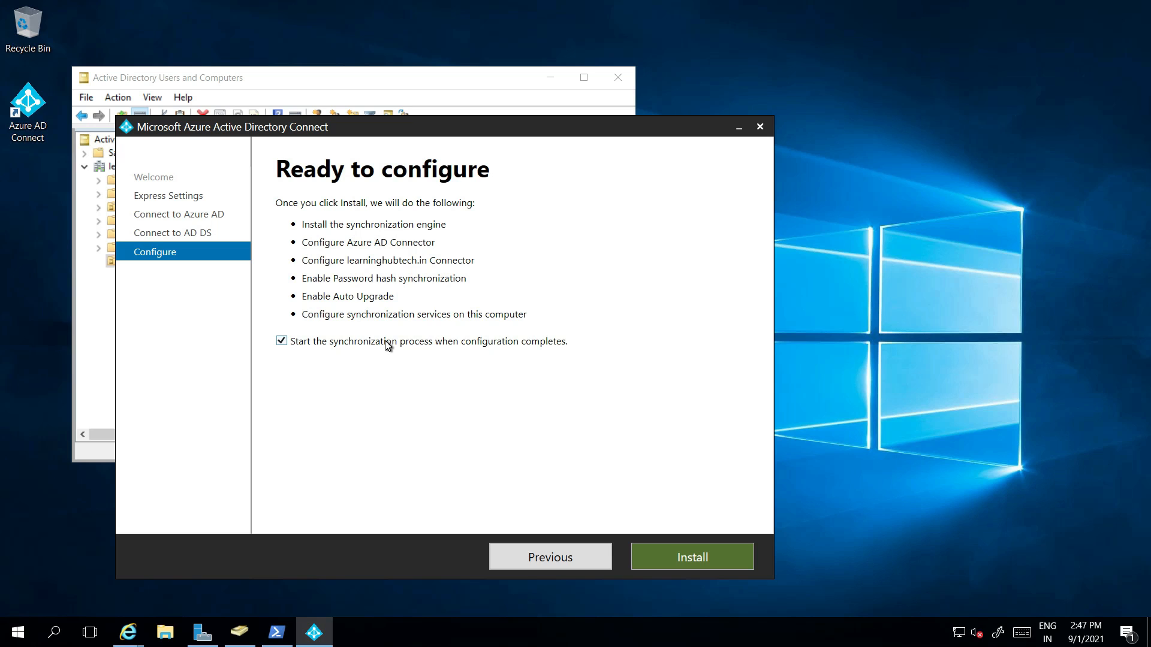
# Step: Install the configuration and exit the wizard once it completes
pyautogui.click(697, 554)
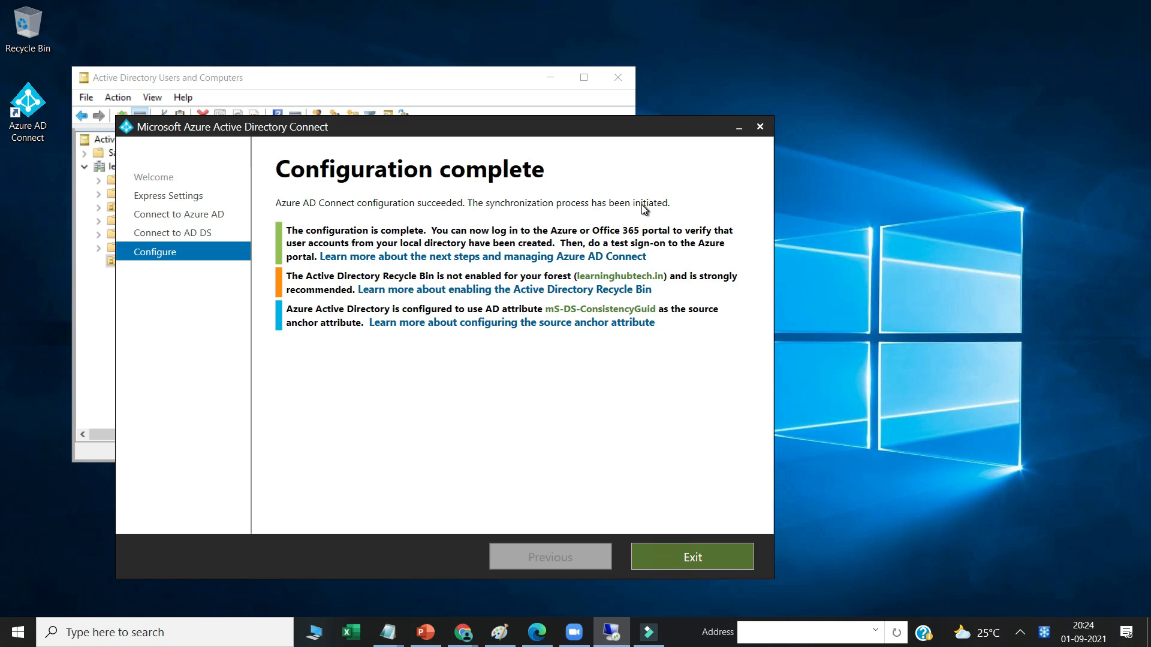
pyautogui.click(689, 559)
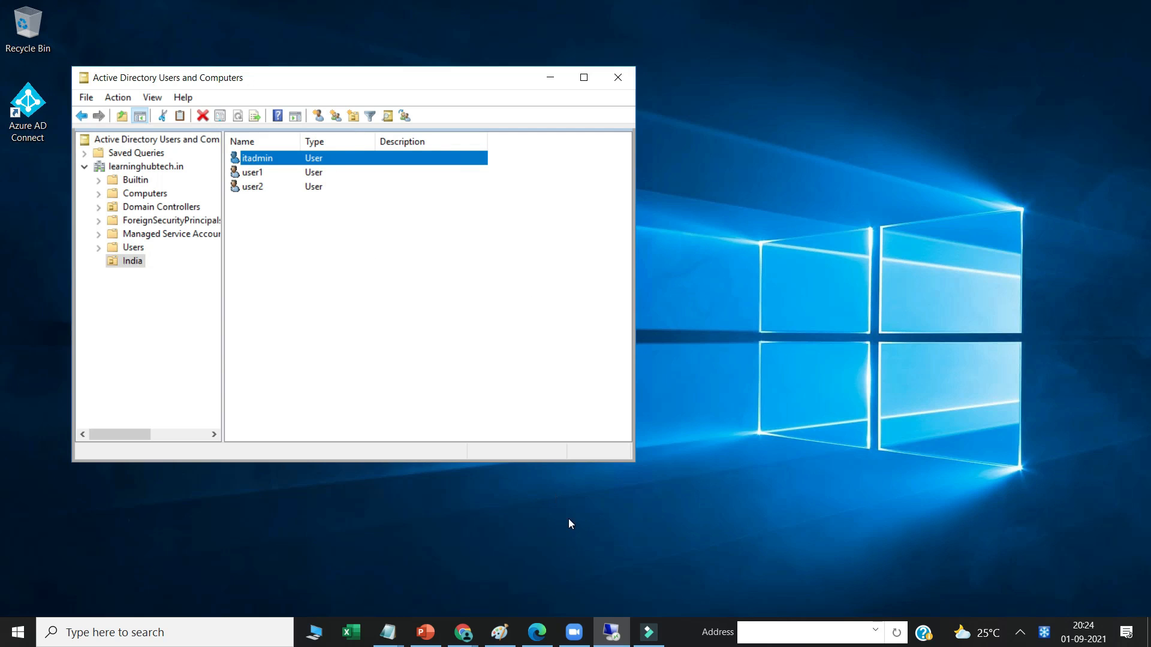
# Step: On the server, run appwiz.cpl from the Run prompt
pyautogui.click(717, 521)
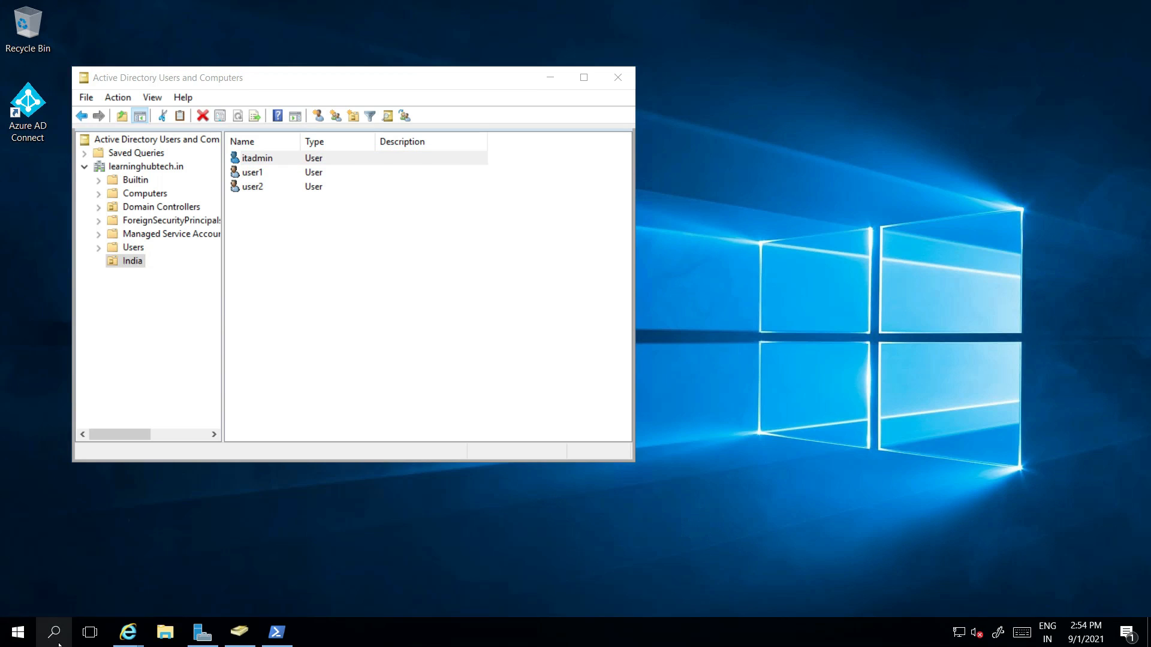
pyautogui.rightClick(18, 632)
pyautogui.click(45, 562)
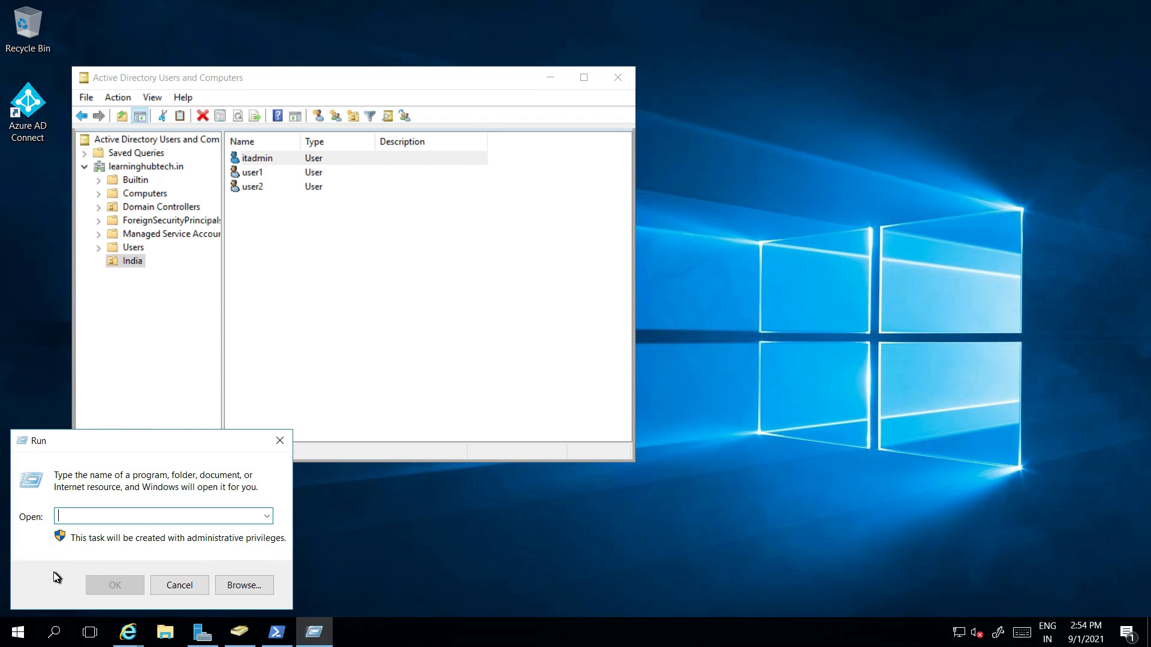
pyautogui.write('appwiz.cp')
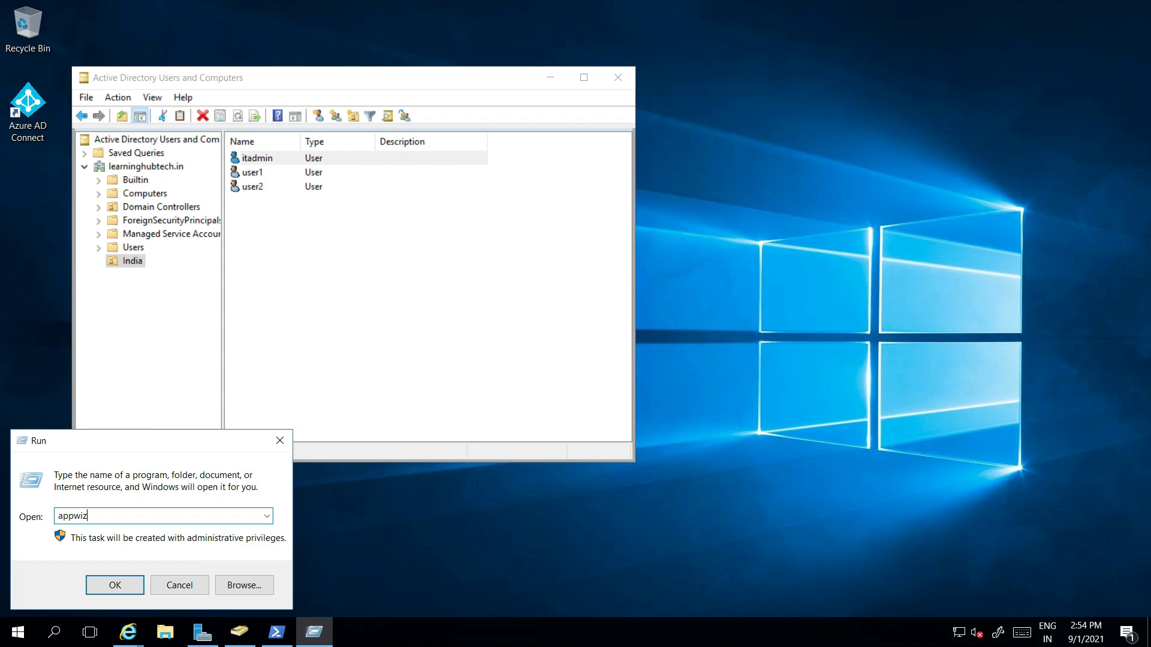
pyautogui.write('l')
pyautogui.press('Return')
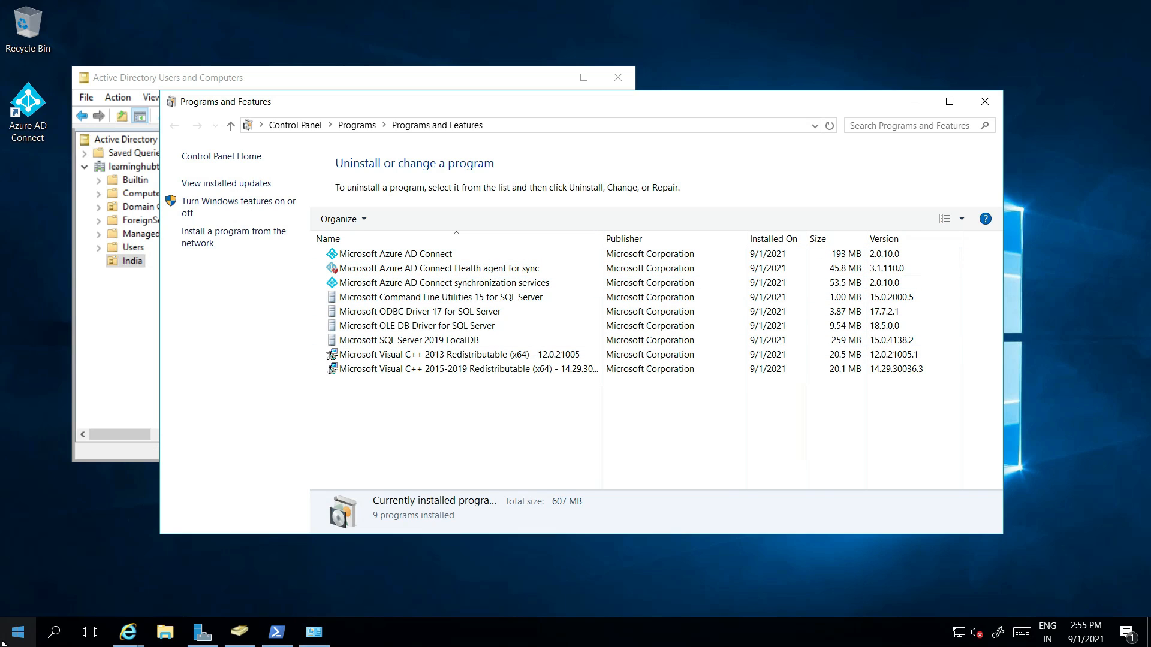
# Step: Launch services.msc and widen the Name column to confirm both Azure AD Connect Health services are Running
pyautogui.rightClick(20, 630)
pyautogui.click(45, 569)
pyautogui.write('services.msc')
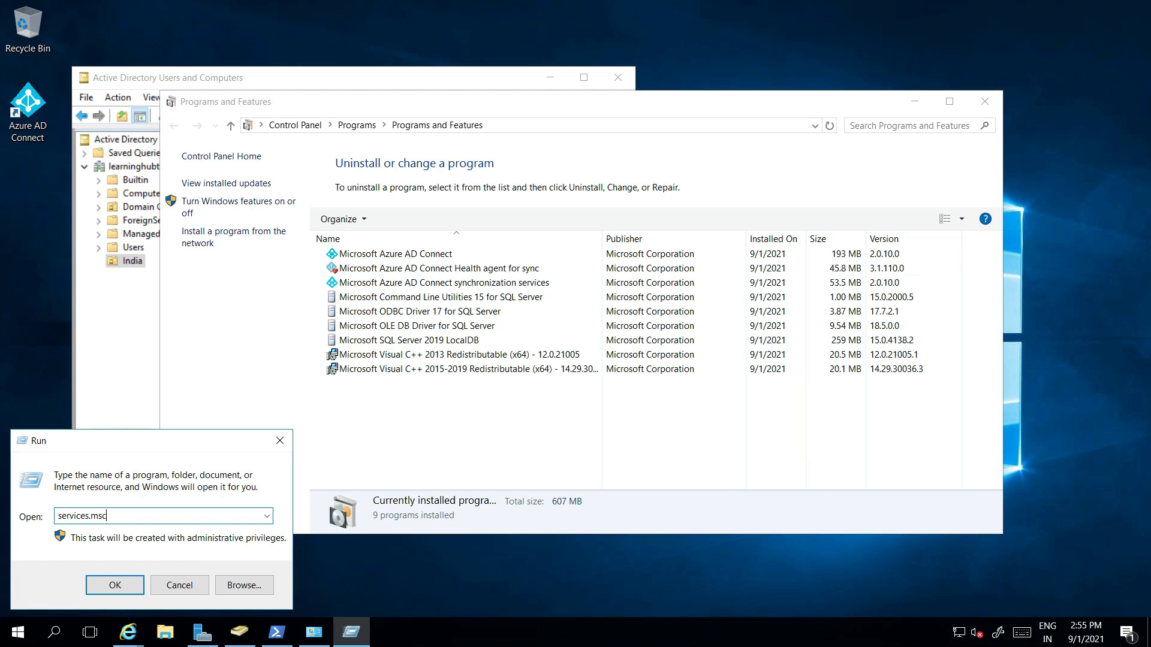
pyautogui.press('Return')
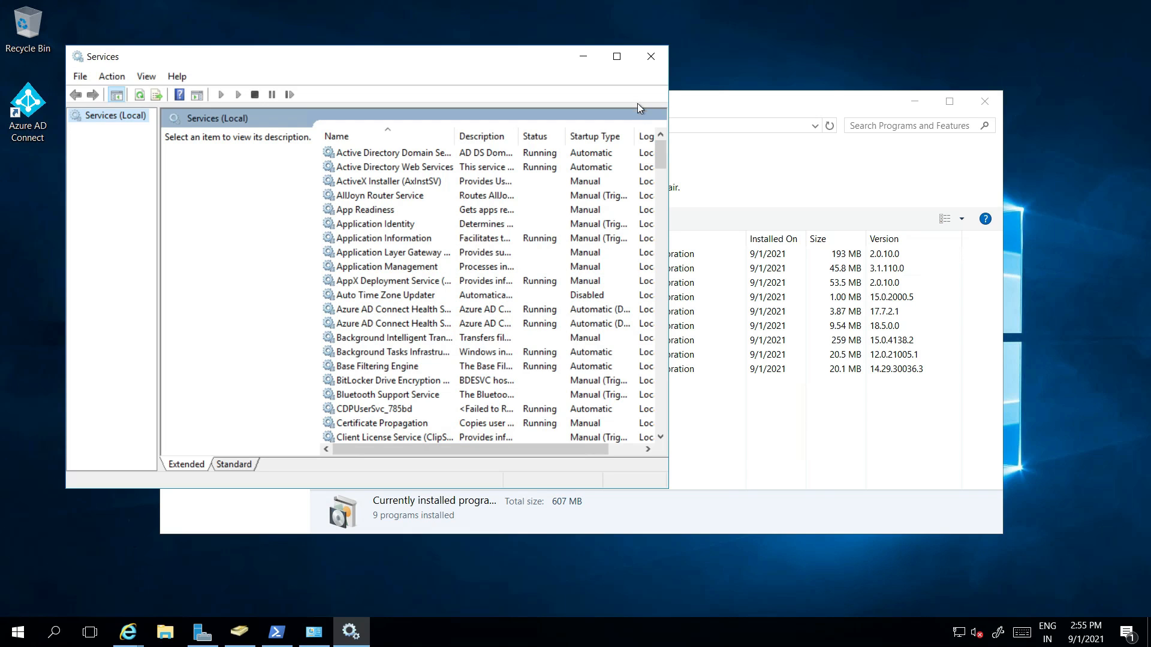
pyautogui.click(617, 55)
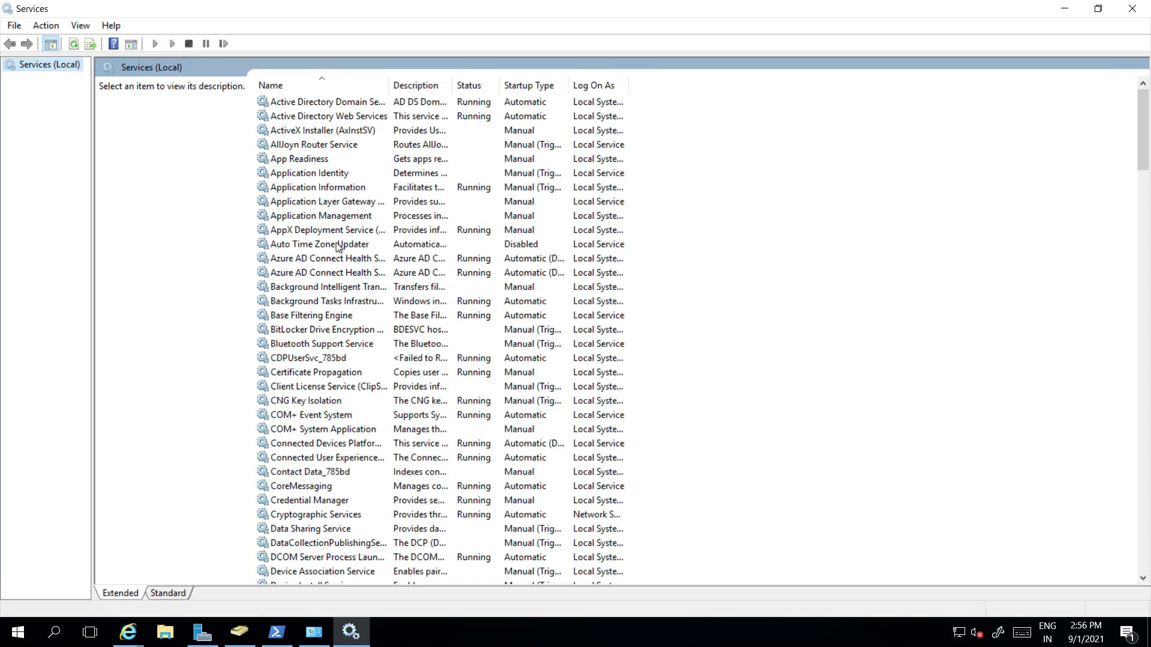
pyautogui.moveTo(388, 89); pyautogui.dragTo(456, 93)
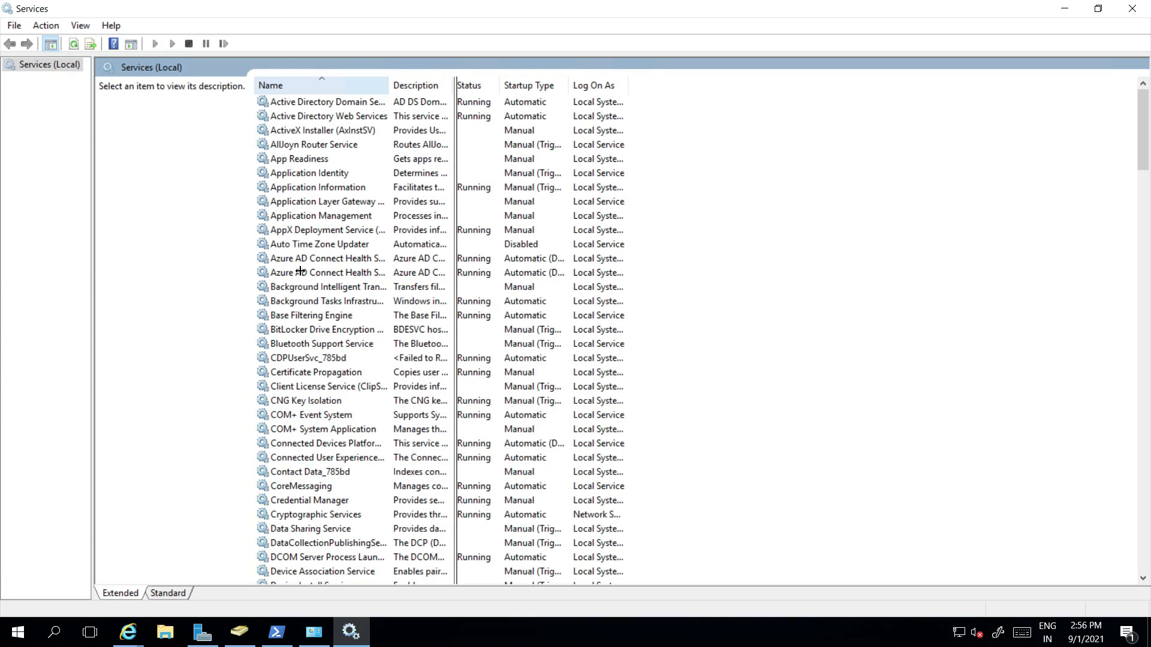
pyautogui.moveTo(299, 270); pyautogui.dragTo(303, 274)
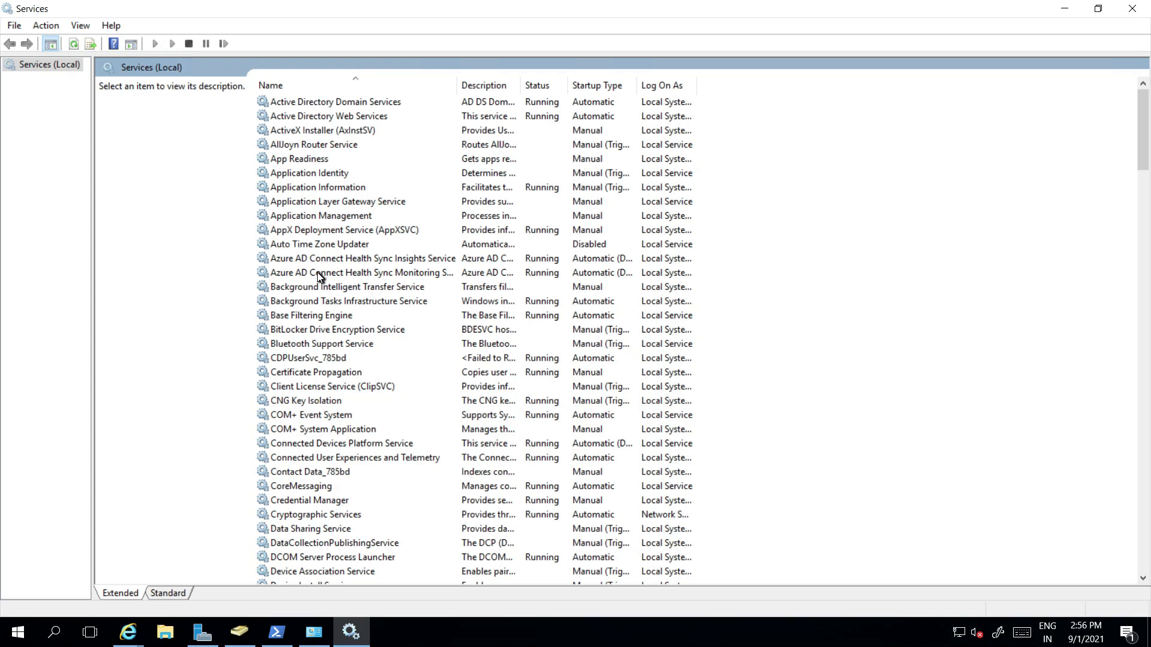
# Step: Minimize Services, bring Active Directory Users and Computers forward, then minimize the remote session
pyautogui.click(1064, 17)
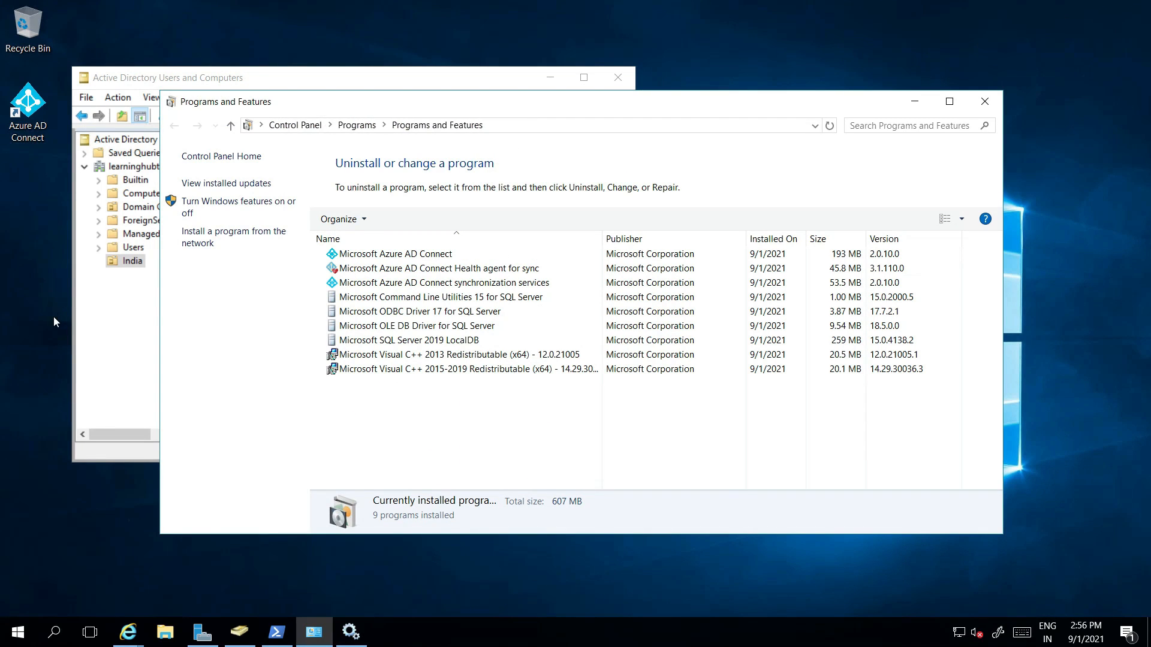
pyautogui.click(108, 324)
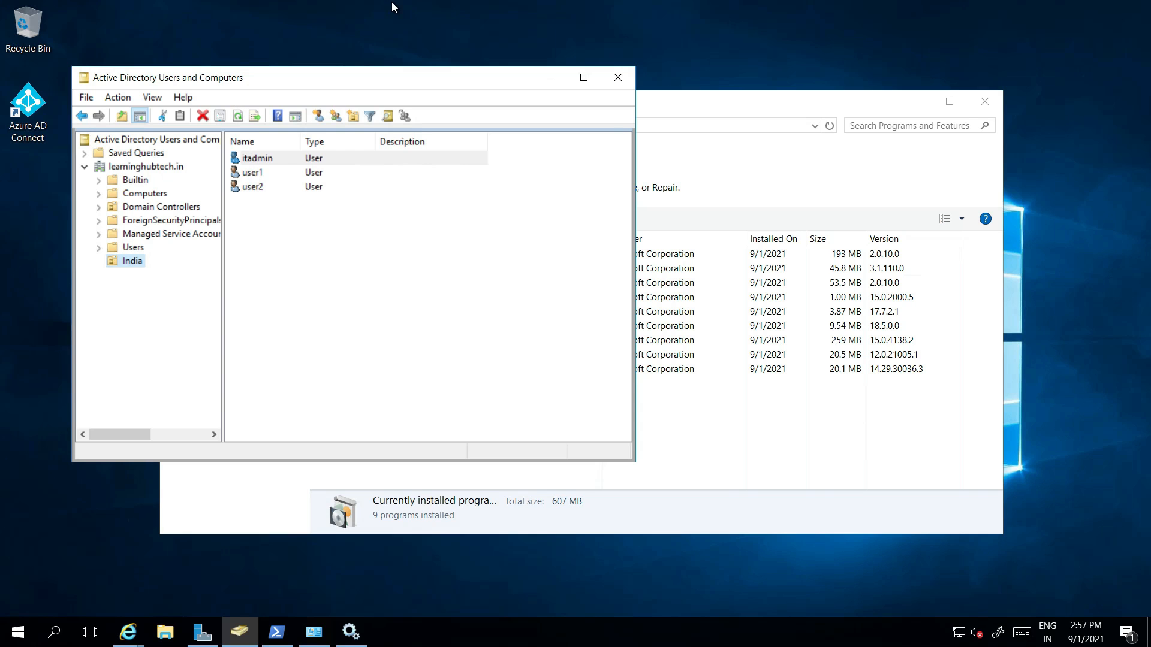
pyautogui.click(741, 13)
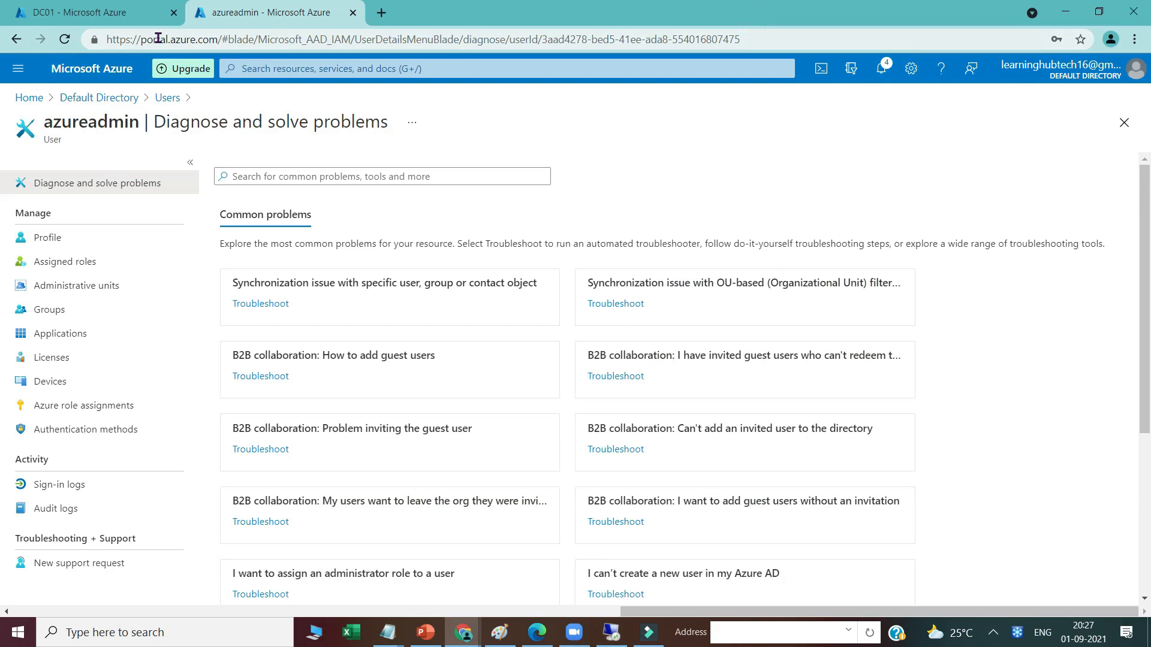
# Step: In Default Directory's Users list, check user1, user2 and itadmin are directory synced, then return to Paint
pyautogui.click(107, 101)
pyautogui.click(45, 291)
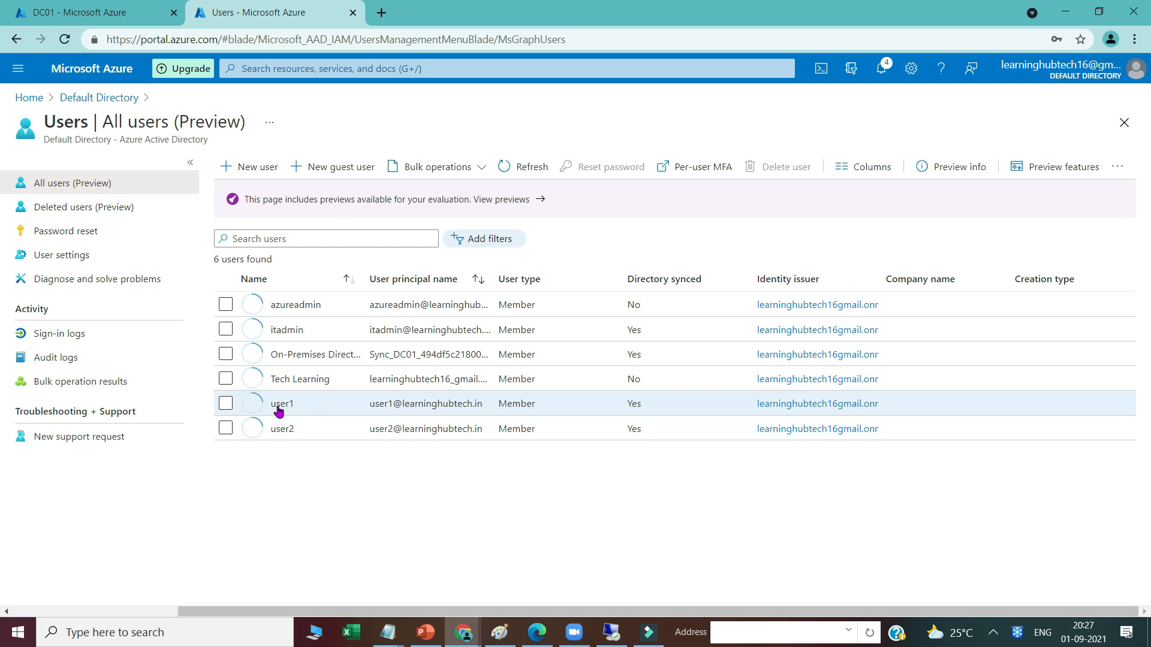
pyautogui.click(226, 406)
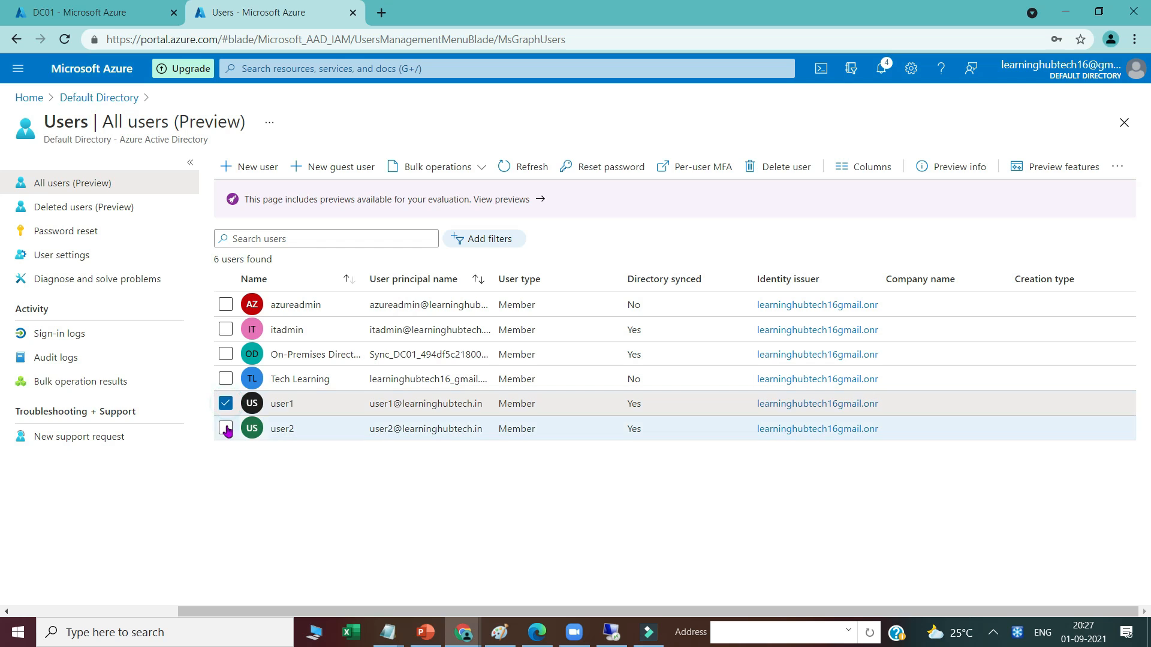
pyautogui.click(225, 428)
pyautogui.click(225, 329)
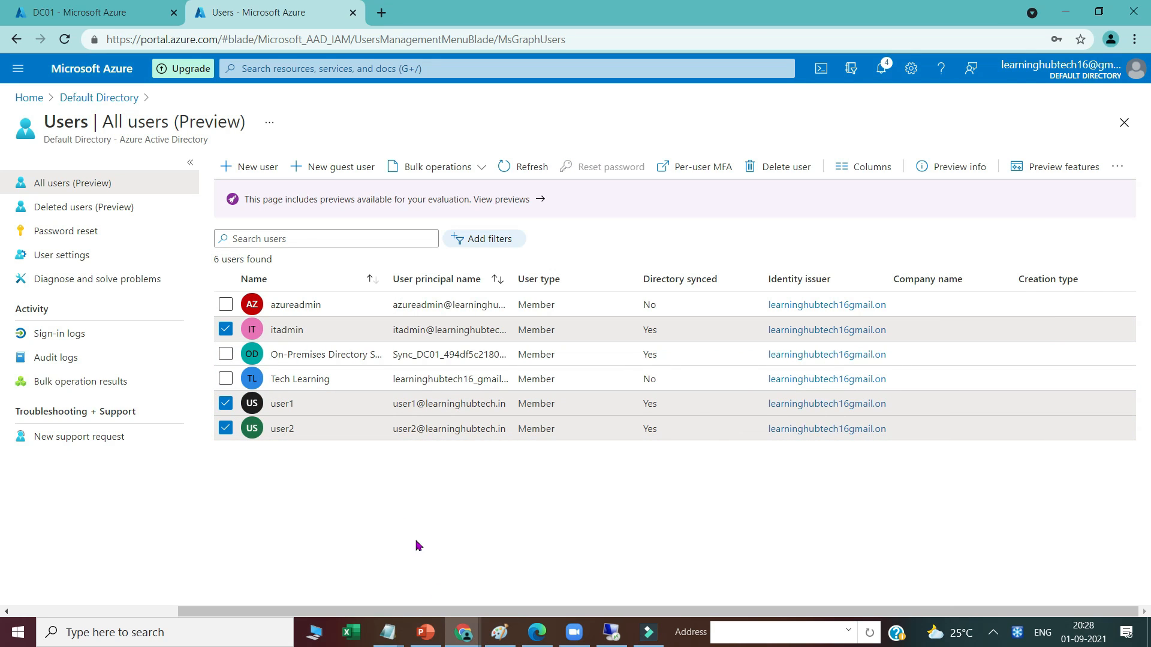
pyautogui.click(500, 632)
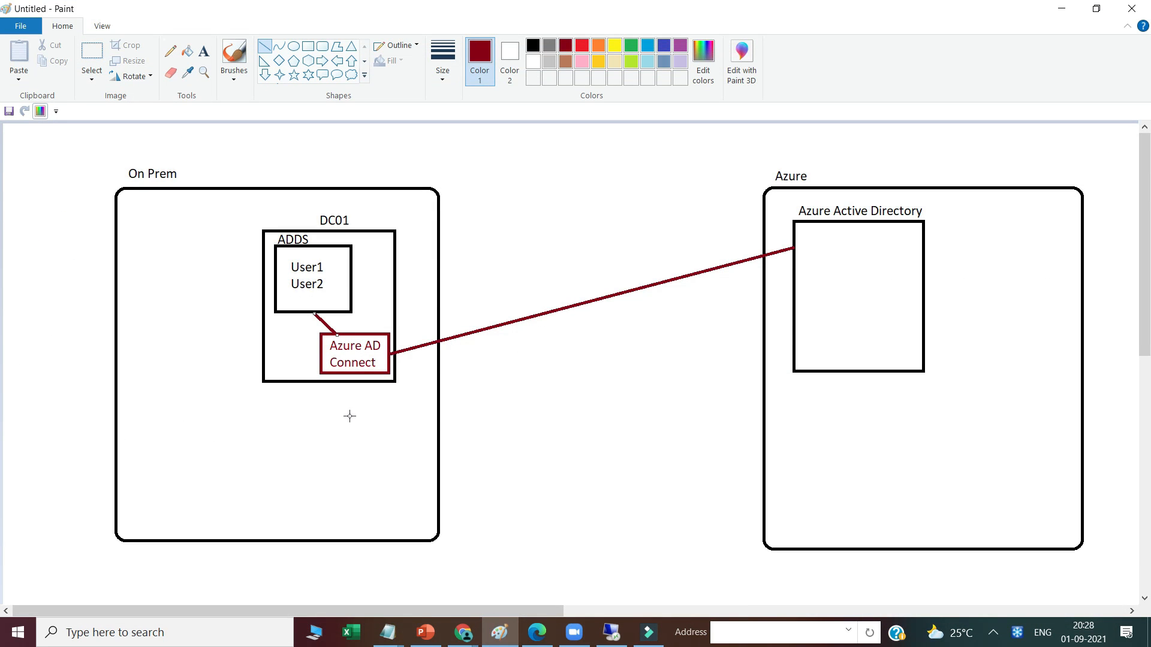